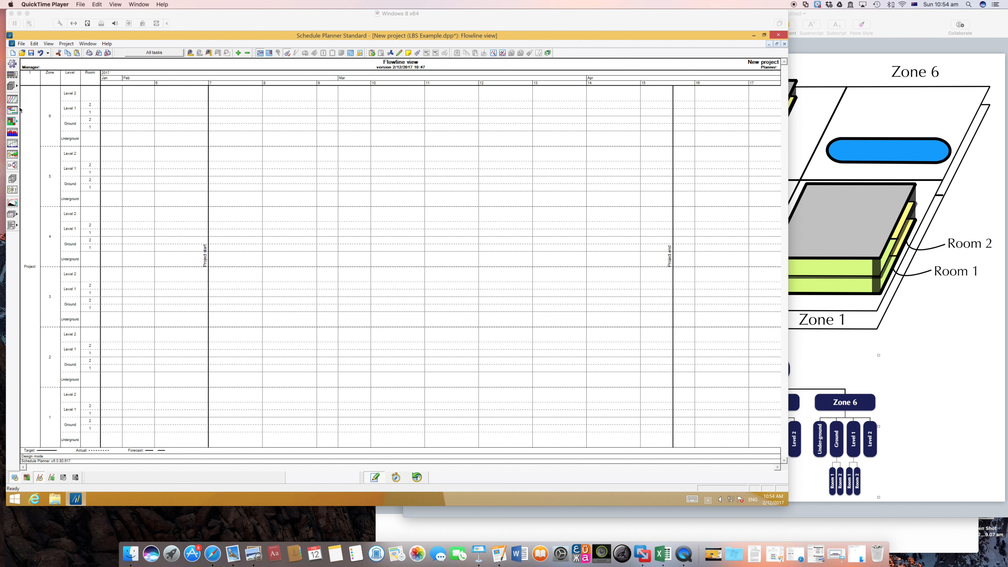
Step: Open the Add method table from the bill of quantities and enlarge it to show the locations of all six zones
{"action": "left_click", "coordinate": [12, 78]}
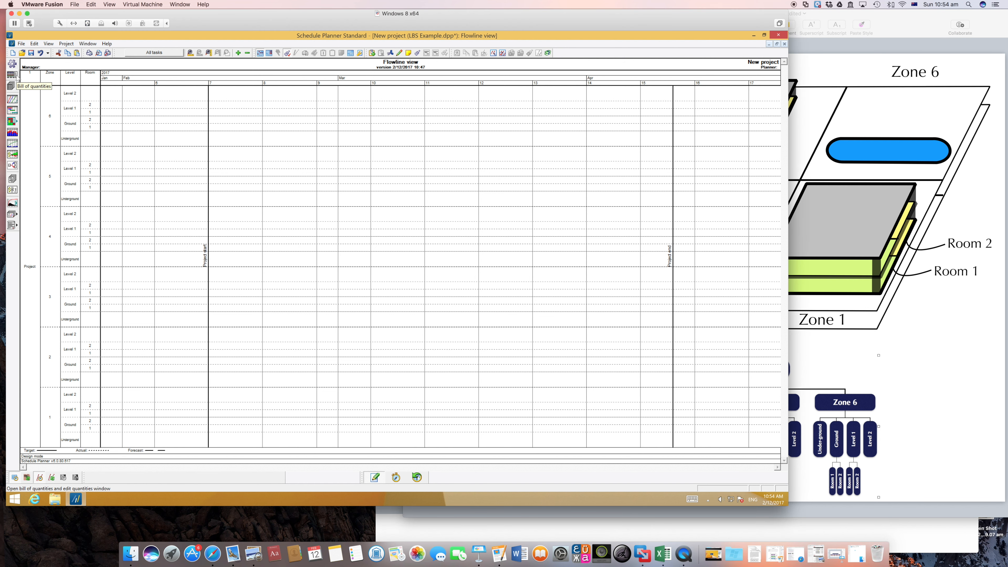
{"action": "left_click", "coordinate": [17, 77]}
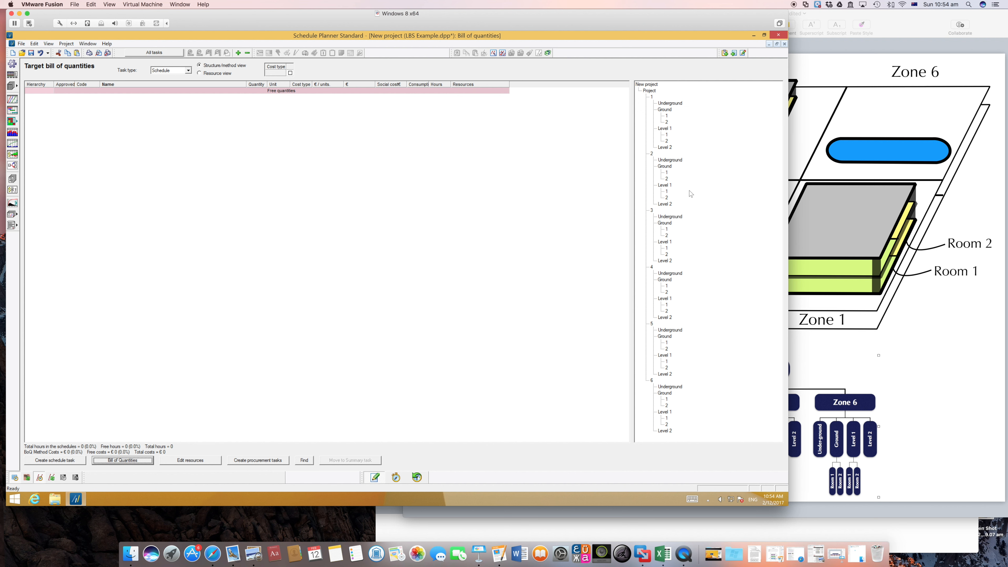
{"action": "left_click", "coordinate": [123, 461]}
{"action": "left_click_drag", "start_coordinate": [479, 158], "coordinate": [321, 113]}
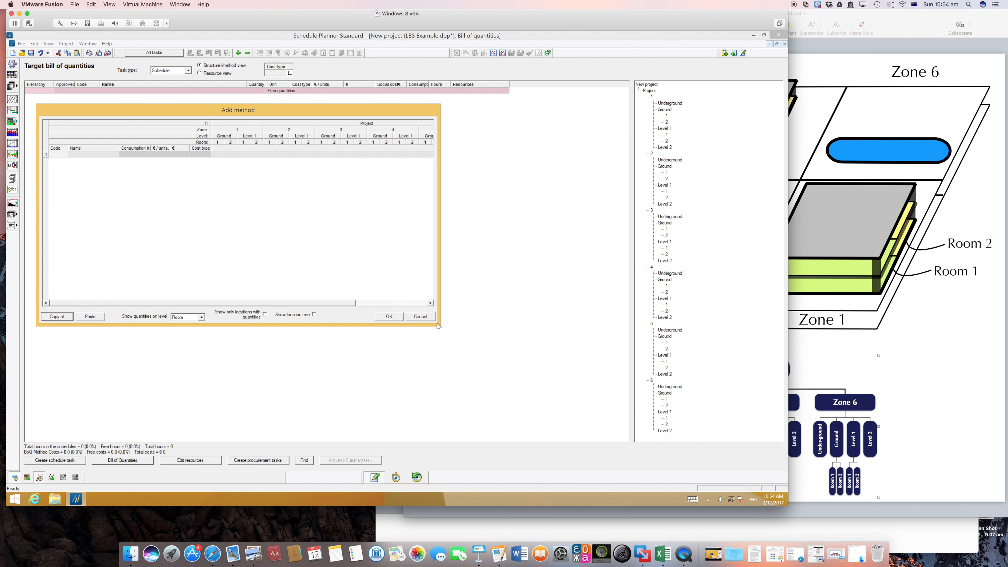
{"action": "left_click_drag", "start_coordinate": [439, 325], "coordinate": [674, 389]}
{"action": "left_click", "coordinate": [217, 154]}
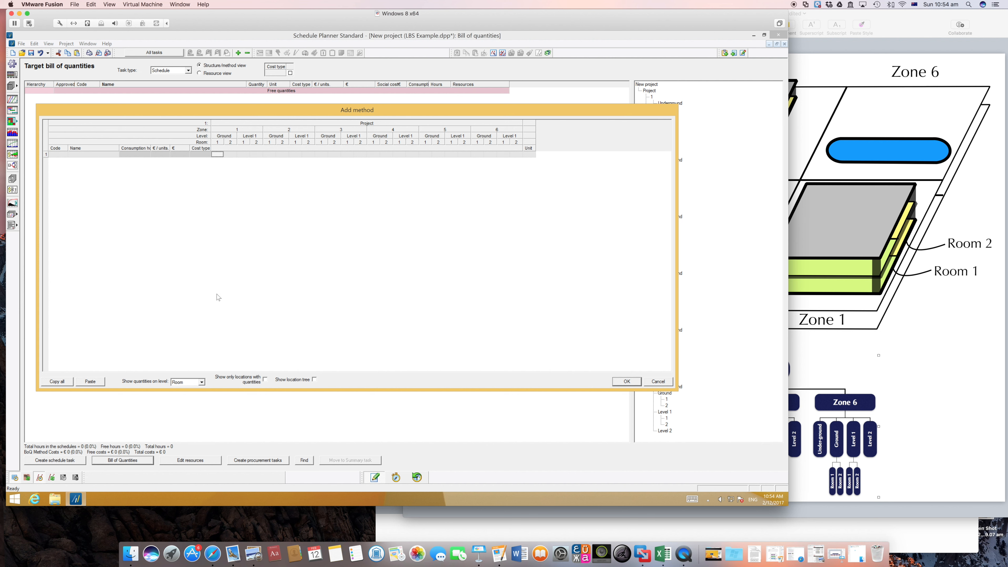
Step: Keep the quantities shown on Room level and inspect the room columns of zone 1
{"action": "left_click", "coordinate": [203, 382]}
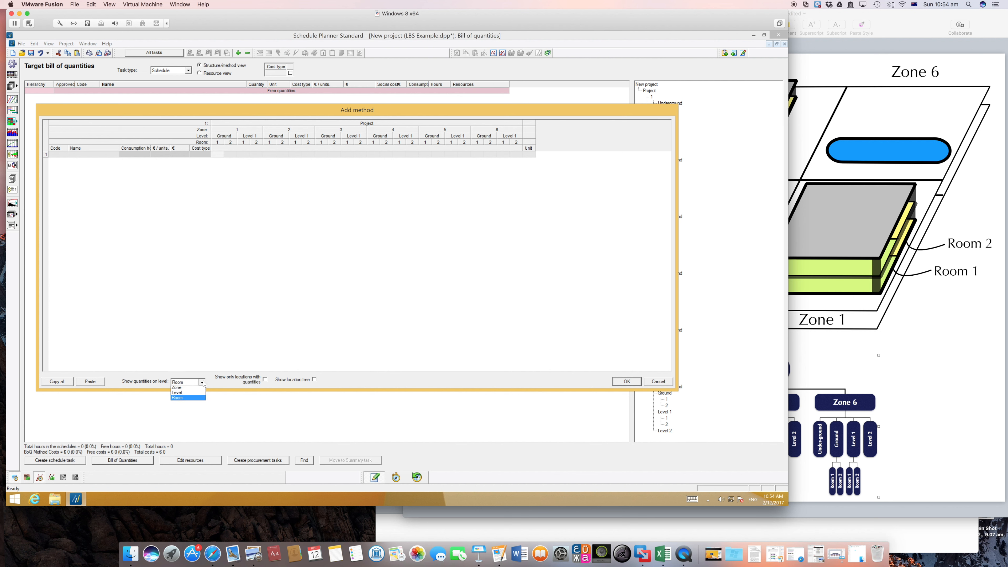
{"action": "left_click", "coordinate": [182, 407]}
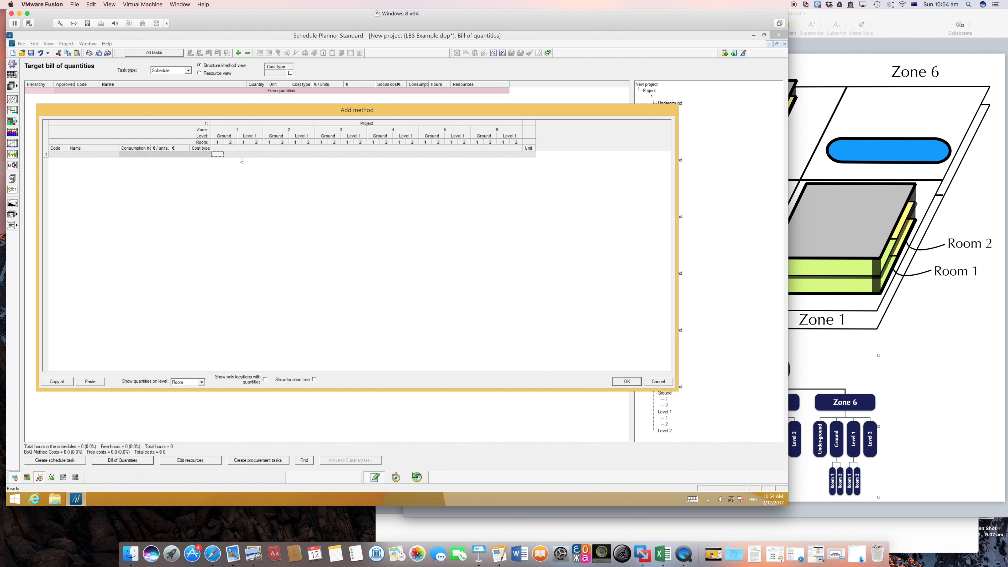
{"action": "left_click", "coordinate": [229, 154]}
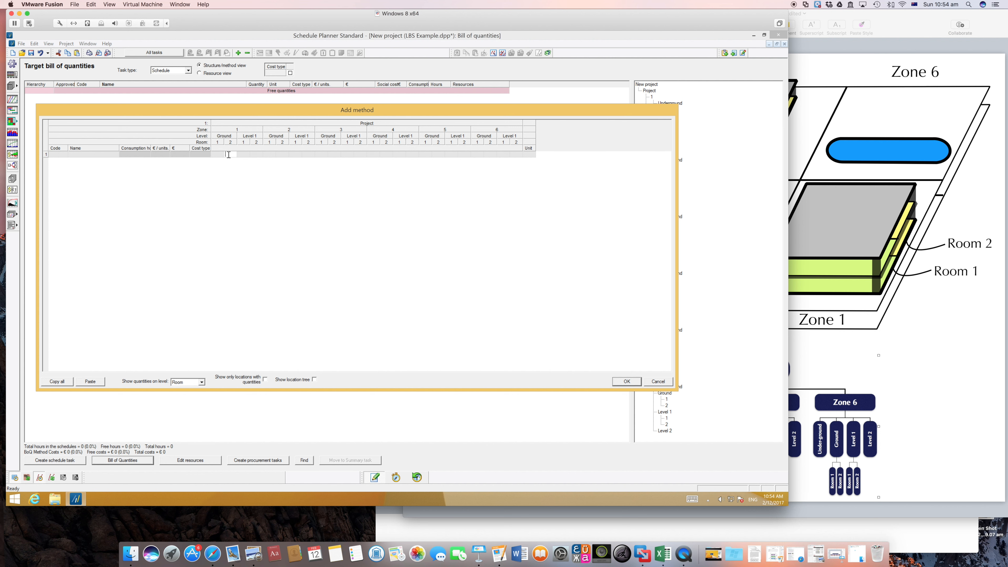
{"action": "left_click", "coordinate": [243, 154]}
Step: Show the quantities on Level and inspect the floor columns from zone 1's Underground to zone 2's Underground
{"action": "left_click", "coordinate": [202, 382]}
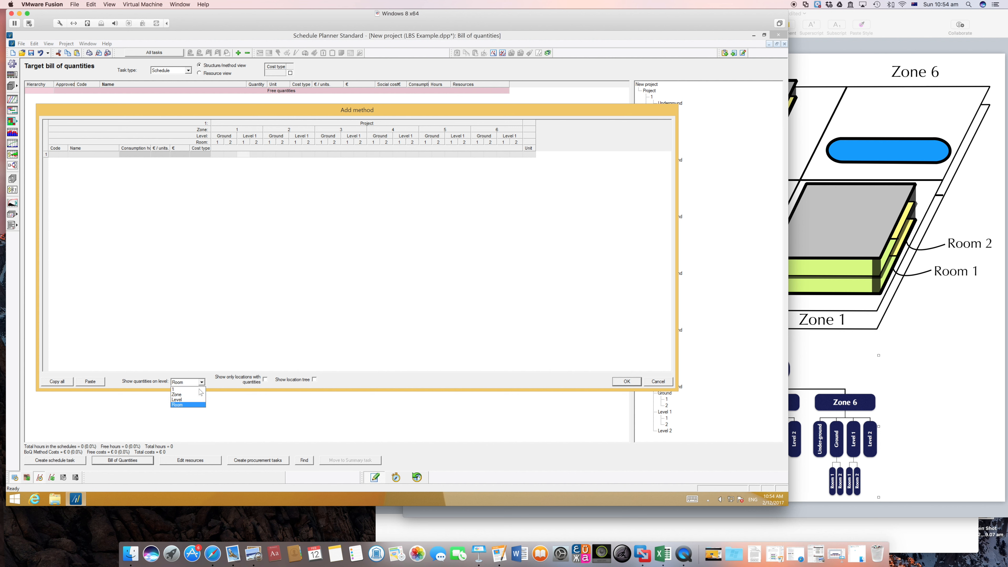
{"action": "left_click", "coordinate": [187, 400]}
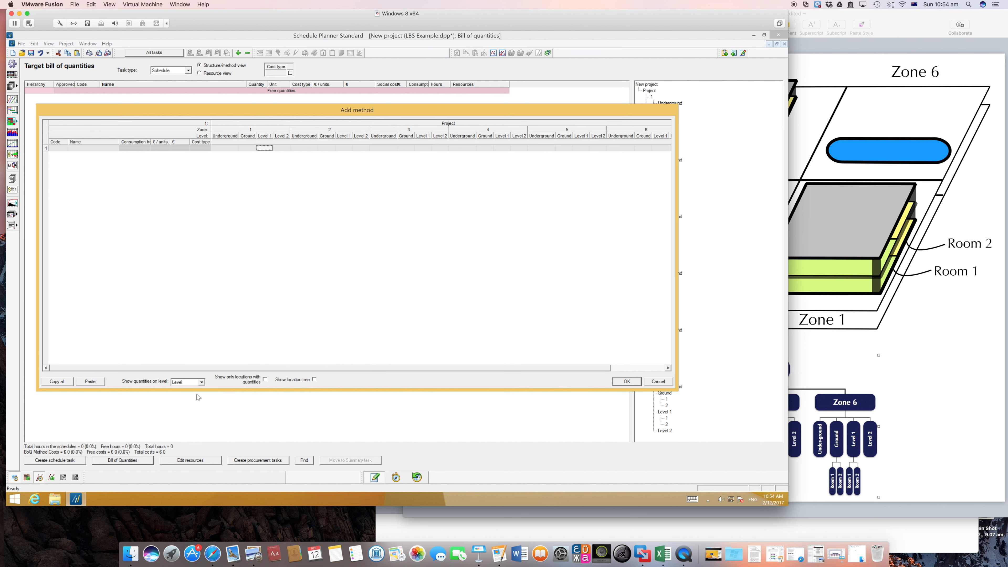
{"action": "left_click", "coordinate": [225, 150]}
{"action": "left_click", "coordinate": [229, 148]}
{"action": "left_click", "coordinate": [287, 147]}
{"action": "left_click", "coordinate": [305, 148]}
Step: Inspect the quantity table on Zone level and on the top hierarchy level 1
{"action": "left_click", "coordinate": [201, 382]}
{"action": "left_click", "coordinate": [187, 391]}
{"action": "left_click", "coordinate": [219, 143]}
{"action": "left_click", "coordinate": [232, 143]}
{"action": "left_click", "coordinate": [202, 382]}
{"action": "left_click", "coordinate": [188, 392]}
{"action": "left_click", "coordinate": [222, 136]}
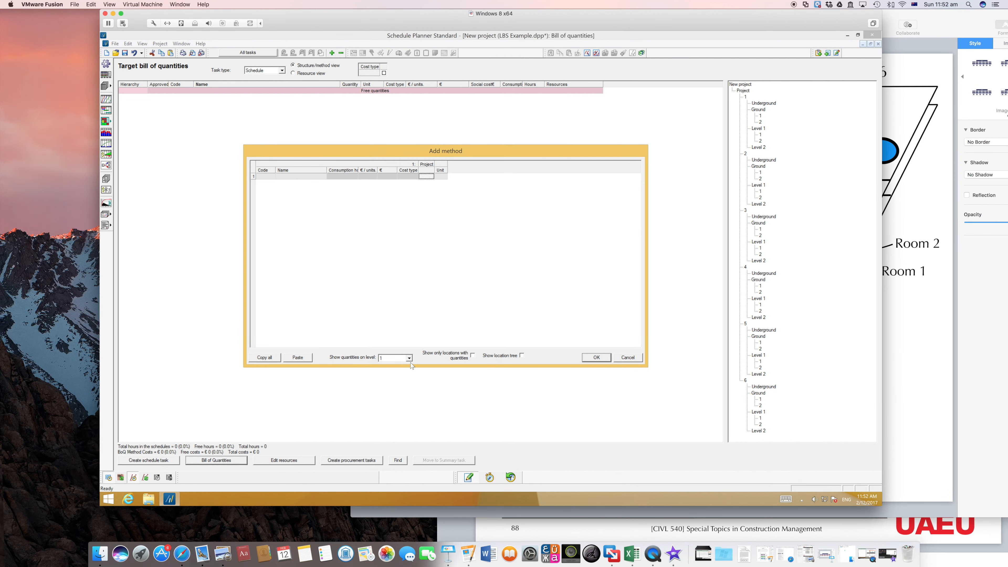
Step: Show the quantities on Room level in an enlarged Add method dialog and close the dialog
{"action": "left_click", "coordinate": [410, 359]}
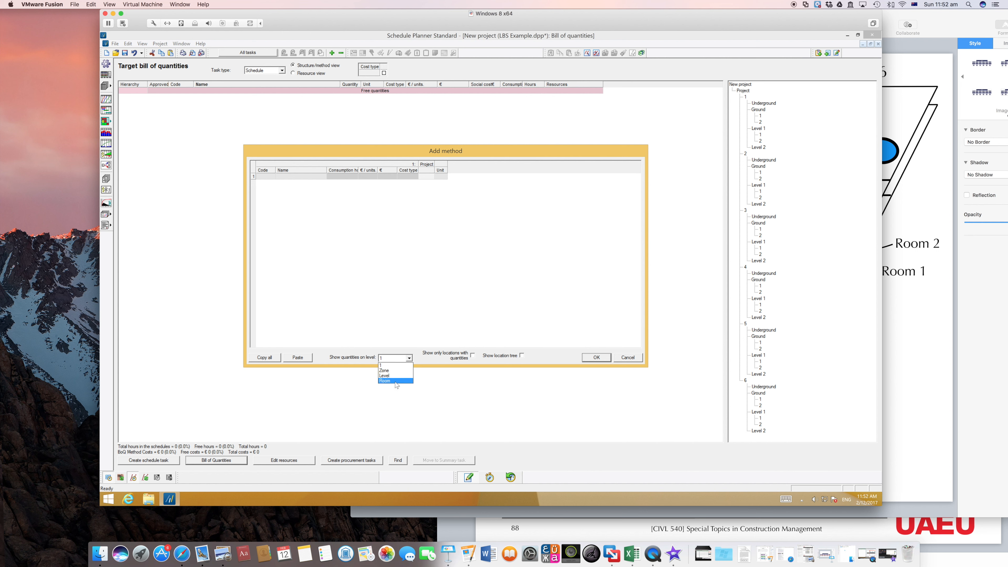
{"action": "left_click", "coordinate": [393, 381]}
{"action": "left_click_drag", "start_coordinate": [610, 155], "coordinate": [542, 148]}
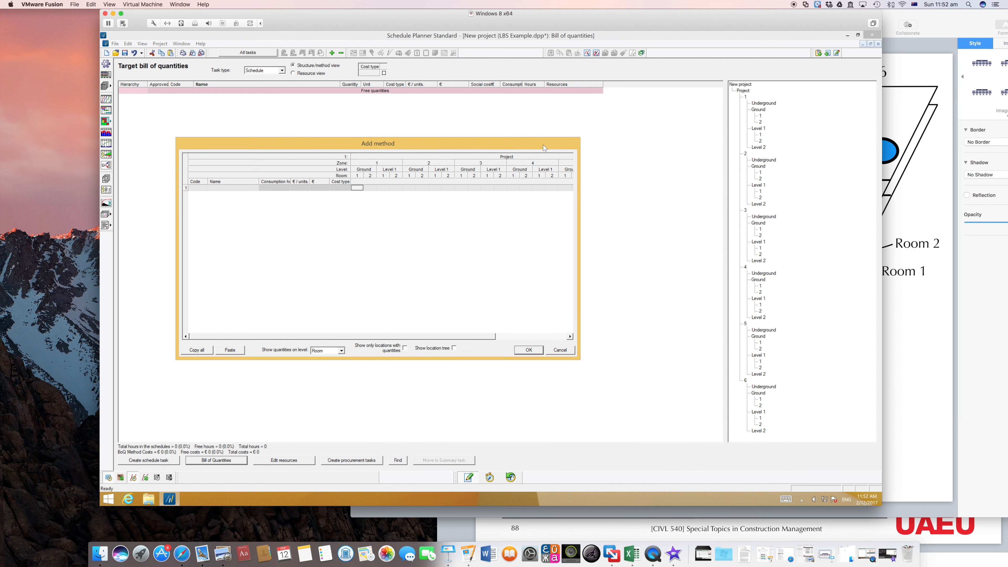
{"action": "left_click_drag", "start_coordinate": [574, 356], "coordinate": [682, 369]}
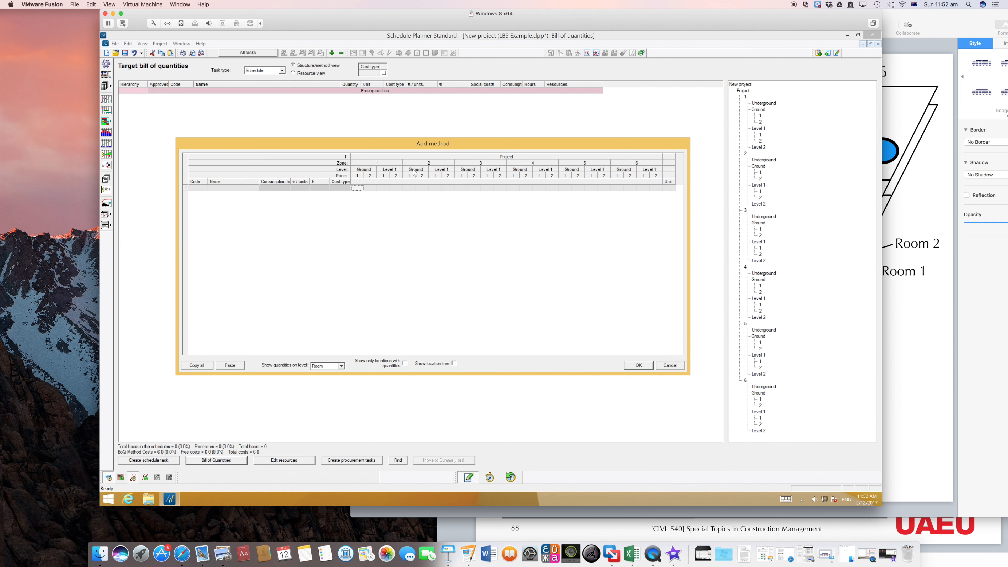
{"action": "left_click", "coordinate": [649, 370]}
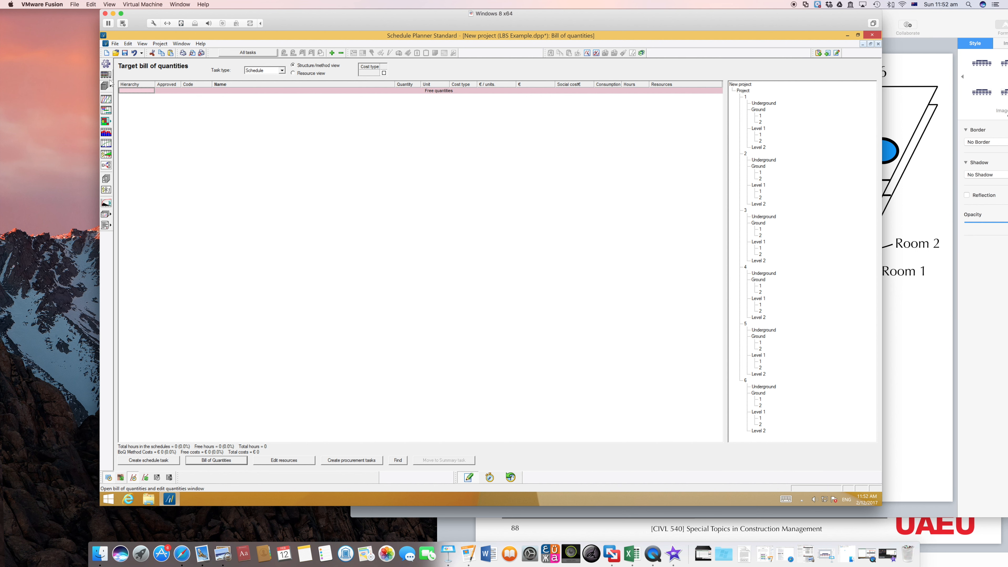
Step: In the Flowline view, insert one numbered Room location under zone 6's Level 2
{"action": "left_click", "coordinate": [107, 102]}
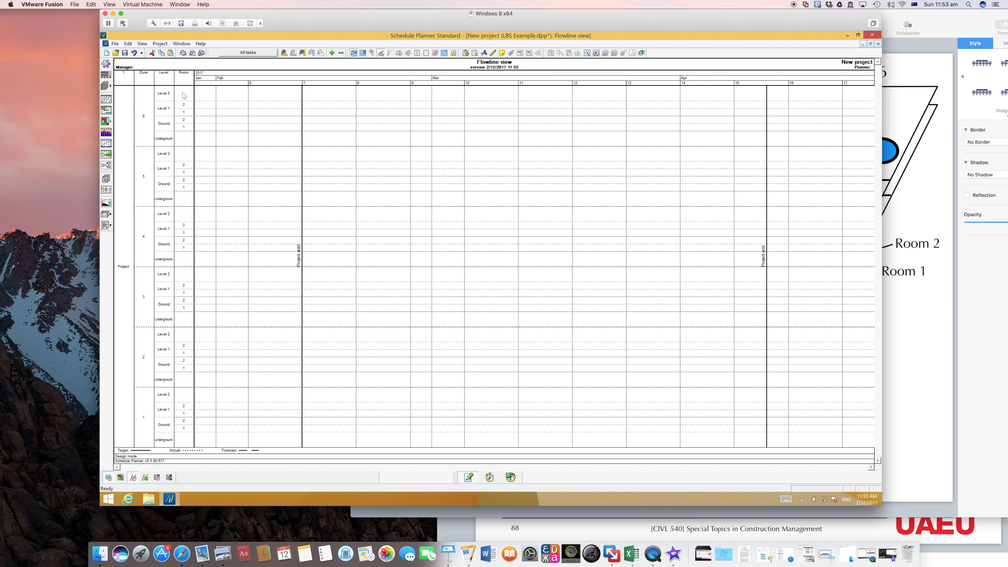
{"action": "right_click", "coordinate": [165, 96]}
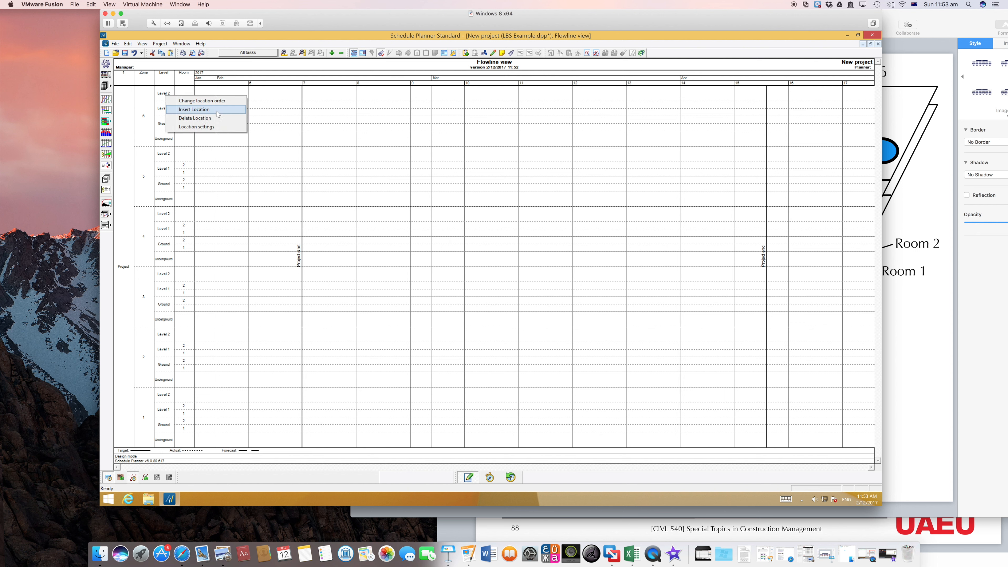
{"action": "left_click", "coordinate": [161, 99]}
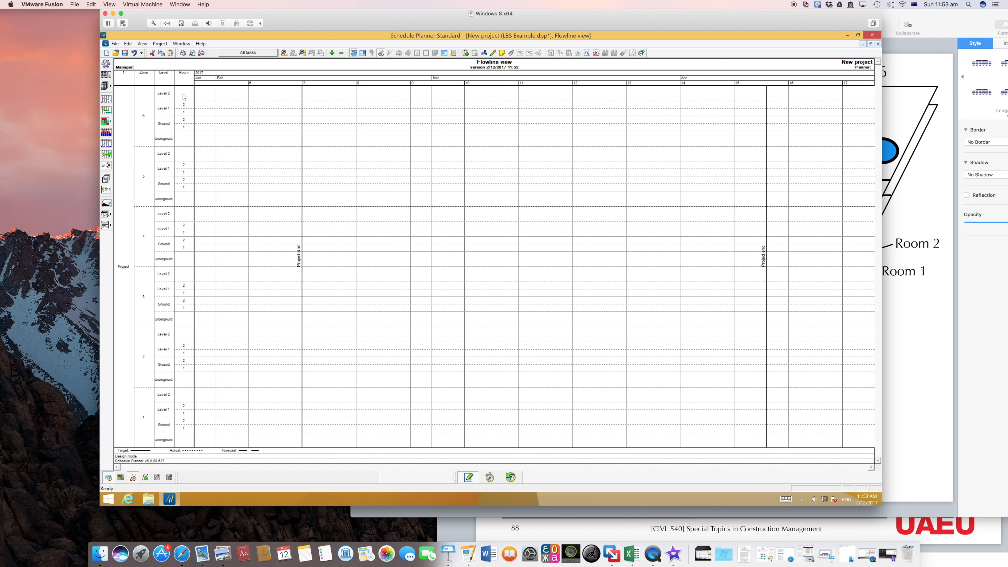
{"action": "right_click", "coordinate": [167, 95]}
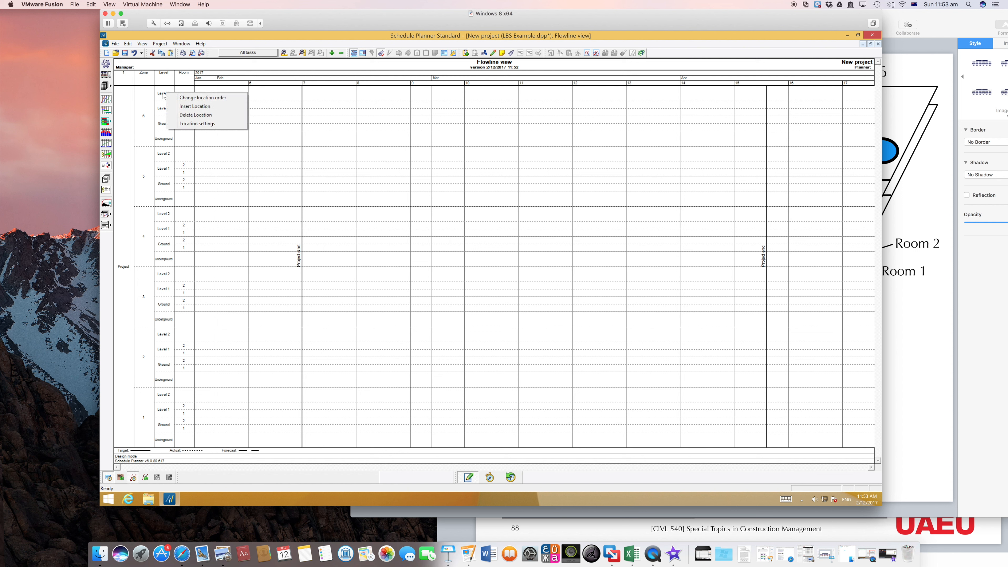
{"action": "left_click", "coordinate": [200, 107]}
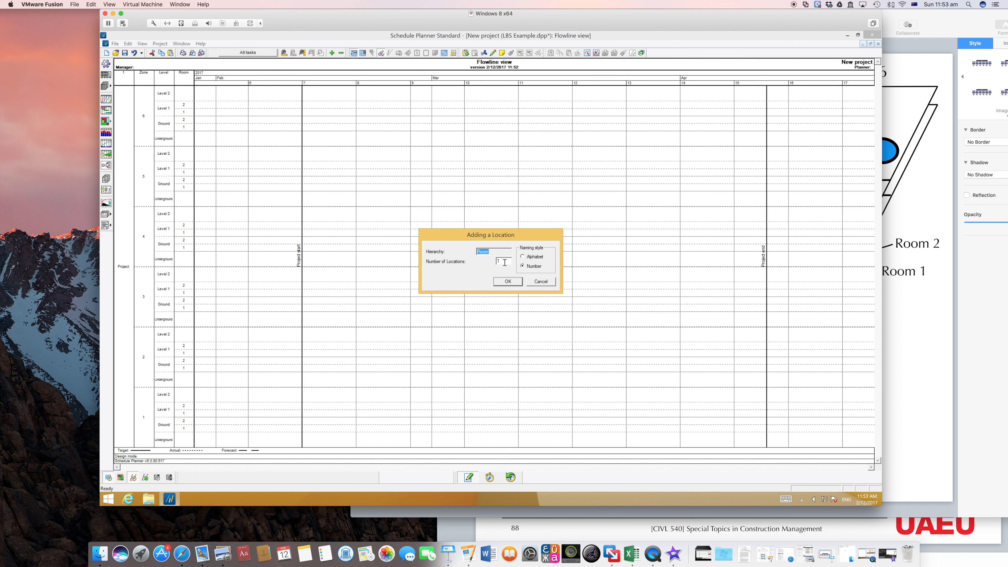
{"action": "left_click", "coordinate": [510, 282]}
Step: Rename the new room under zone 6's Level 2 as "-"
{"action": "right_click", "coordinate": [187, 96]}
{"action": "left_click", "coordinate": [216, 116]}
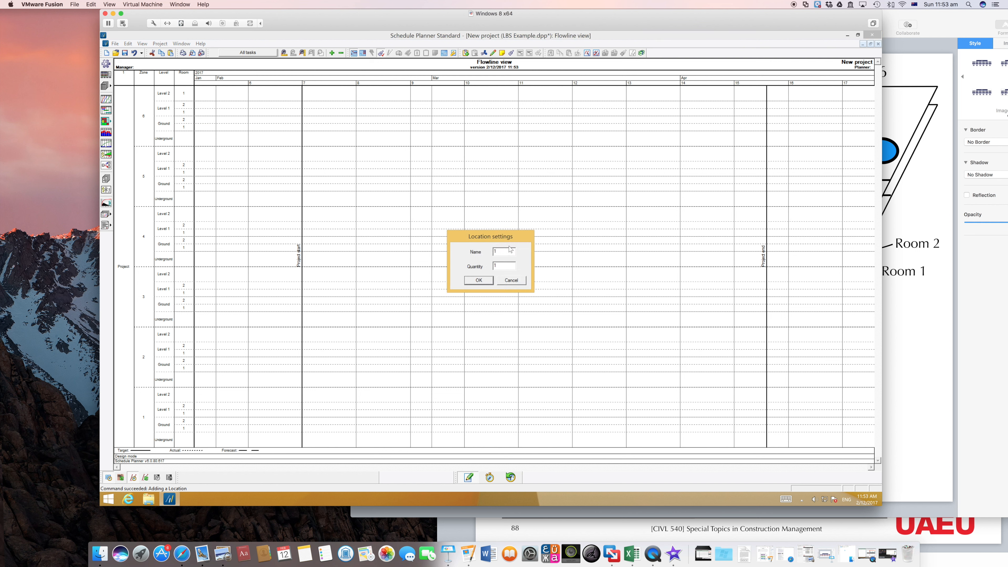
{"action": "left_click", "coordinate": [500, 252]}
{"action": "left_click", "coordinate": [479, 280]}
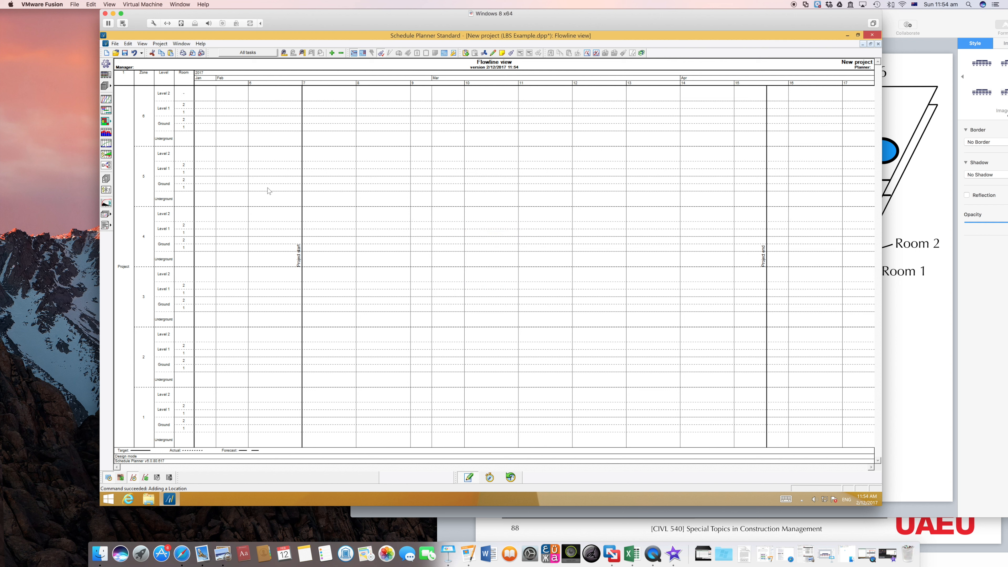
Step: Insert one Room location under zone 6's Underground level
{"action": "right_click", "coordinate": [170, 140]}
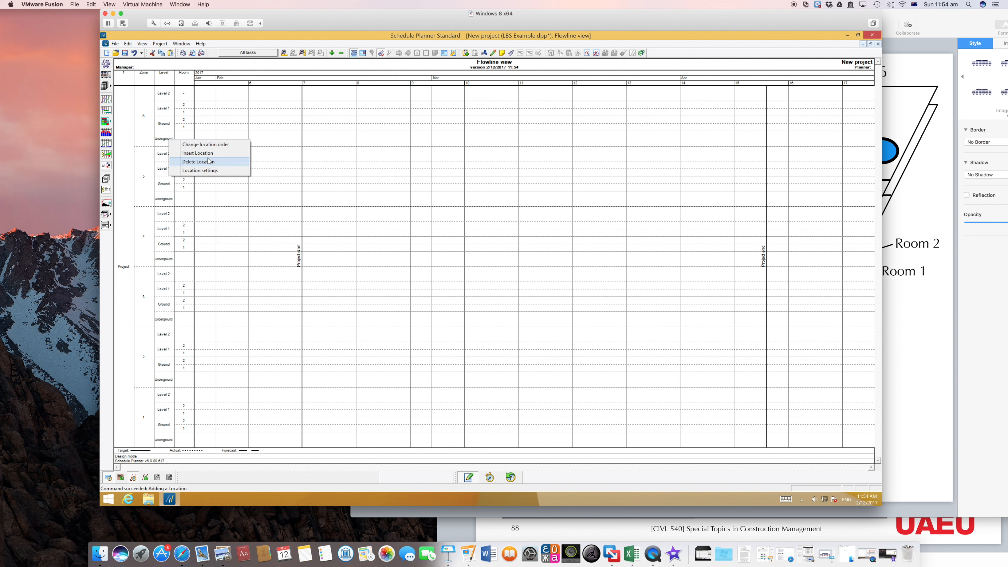
{"action": "left_click", "coordinate": [209, 162]}
{"action": "left_click", "coordinate": [554, 281]}
{"action": "right_click", "coordinate": [170, 142]}
{"action": "left_click", "coordinate": [188, 153]}
{"action": "left_click", "coordinate": [507, 262]}
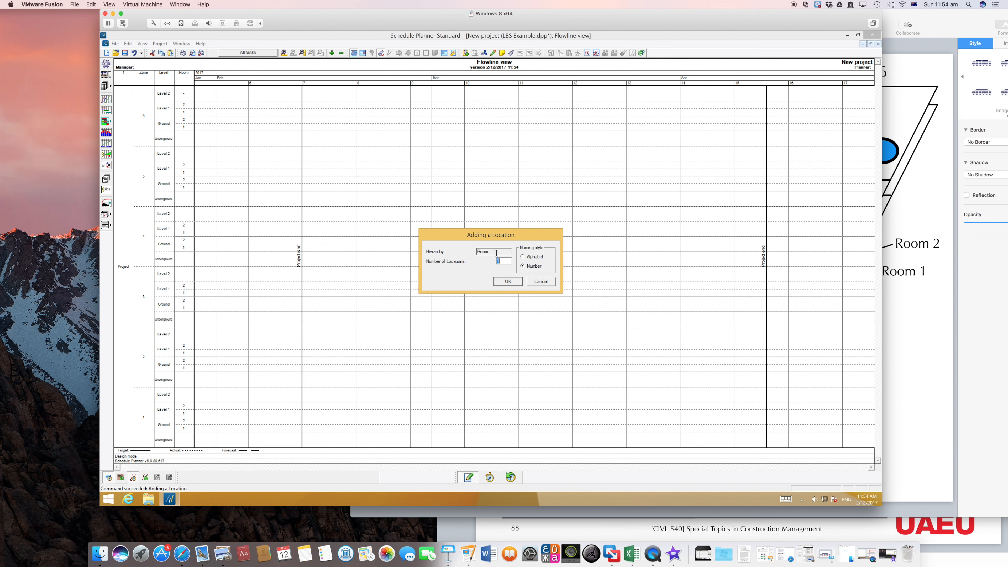
{"action": "left_click", "coordinate": [519, 281]}
Step: Rename the room under zone 1's Level 2 as "-"
{"action": "right_click", "coordinate": [183, 396]}
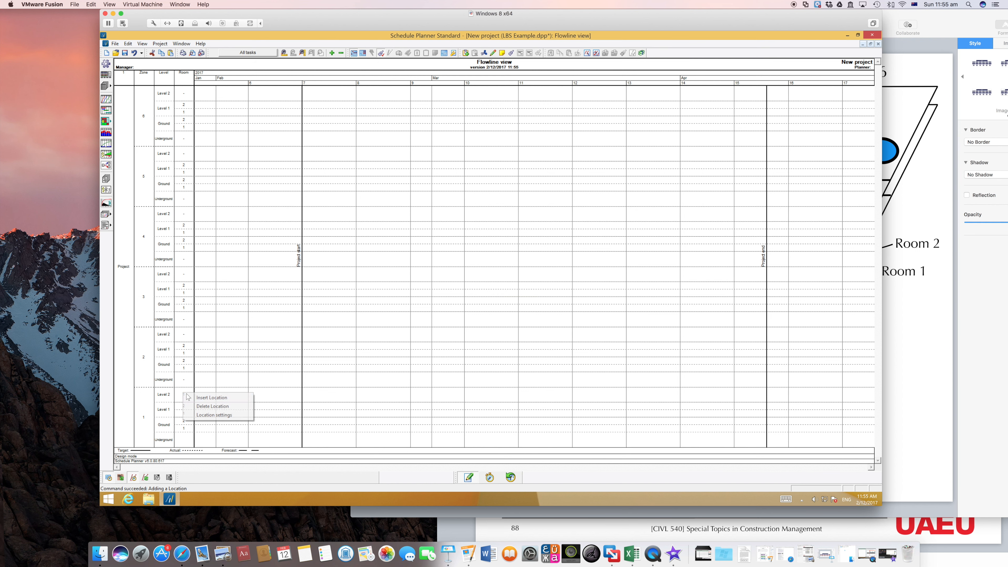
{"action": "left_click", "coordinate": [214, 414]}
{"action": "left_click", "coordinate": [512, 282]}
Step: Insert one numbered Room location under zone 1's Underground level
{"action": "right_click", "coordinate": [182, 441]}
{"action": "left_click", "coordinate": [189, 448]}
{"action": "left_click", "coordinate": [511, 281]}
{"action": "right_click", "coordinate": [183, 441]}
{"action": "left_click", "coordinate": [192, 456]}
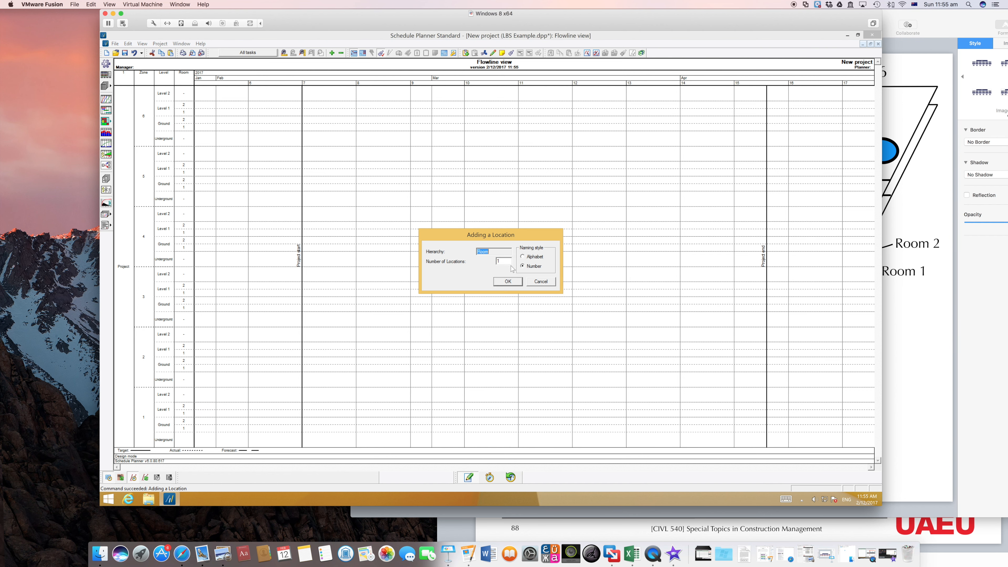
{"action": "left_click", "coordinate": [508, 281]}
Step: Rename the new room under zone 1's Underground level as "-"
{"action": "right_click", "coordinate": [183, 440]}
{"action": "left_click", "coordinate": [210, 462]}
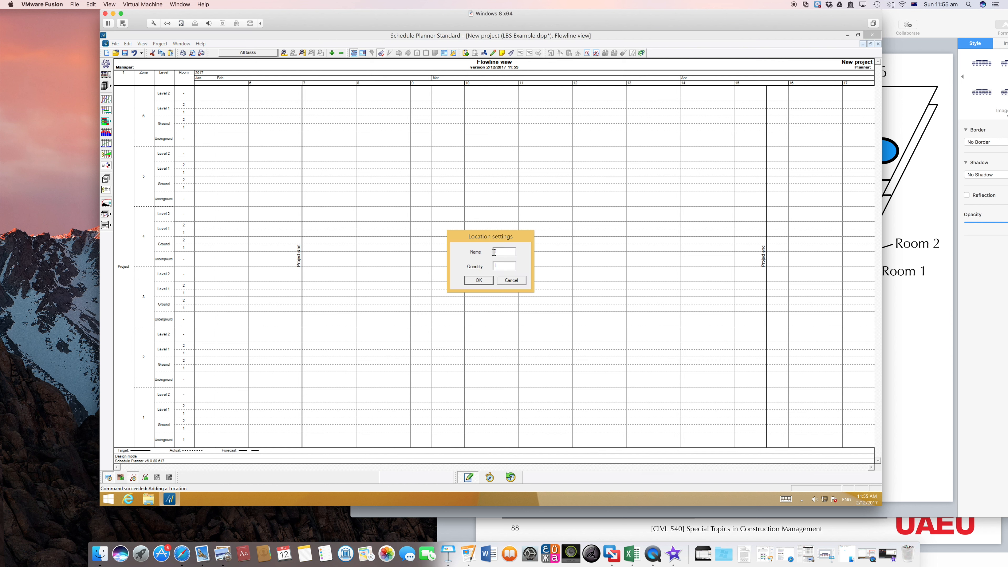
{"action": "left_click", "coordinate": [486, 280]}
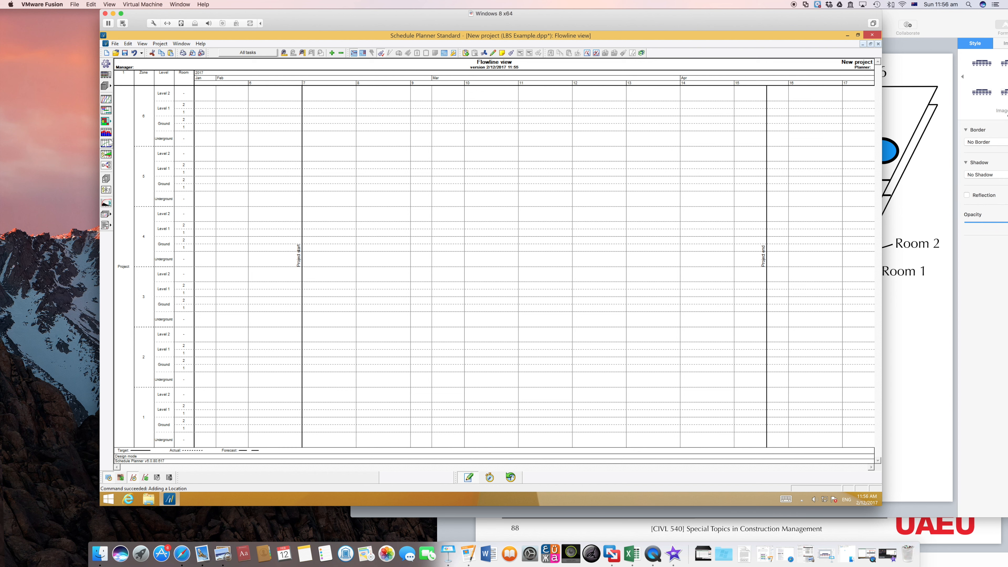
Step: Open the Add method table from the bill of quantities, widen it and check zone 1's Underground and Ground room cells
{"action": "left_click", "coordinate": [106, 74]}
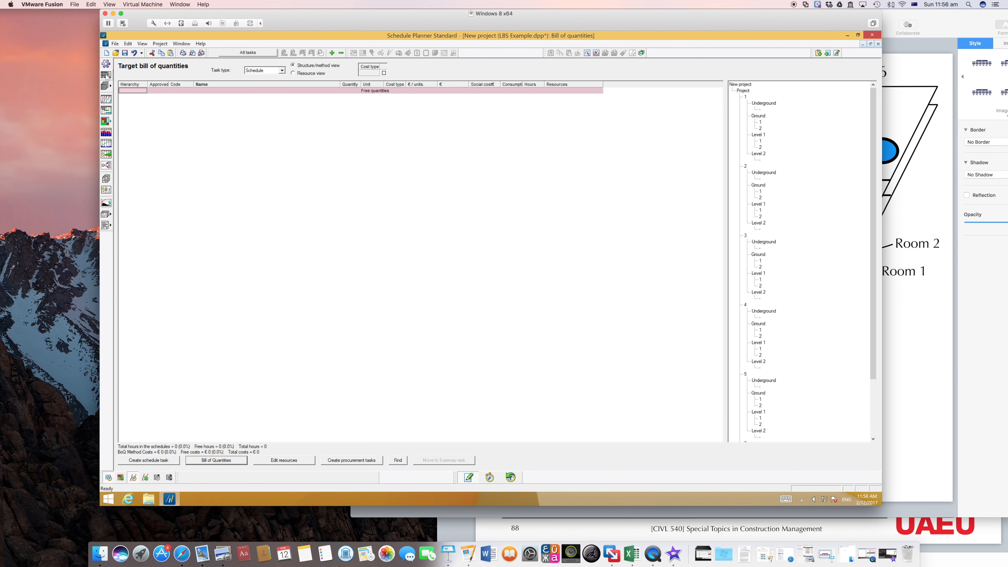
{"action": "left_click", "coordinate": [221, 463]}
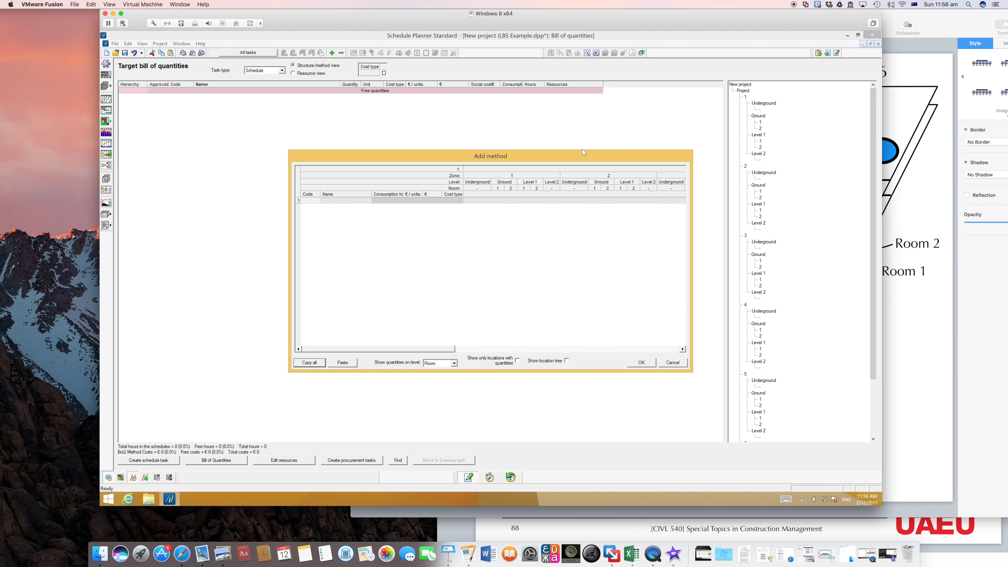
{"action": "left_click_drag", "start_coordinate": [564, 166], "coordinate": [408, 181]}
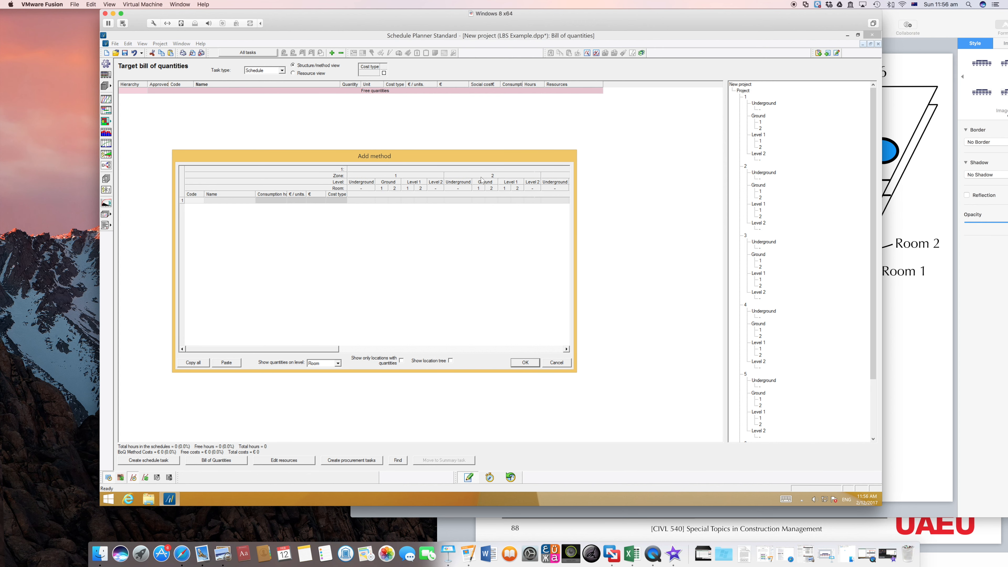
{"action": "left_click_drag", "start_coordinate": [576, 371], "coordinate": [796, 377]}
{"action": "left_click", "coordinate": [362, 201]}
{"action": "left_click", "coordinate": [394, 201]}
{"action": "left_click", "coordinate": [383, 200]}
{"action": "left_click", "coordinate": [394, 201]}
{"action": "left_click", "coordinate": [372, 201]}
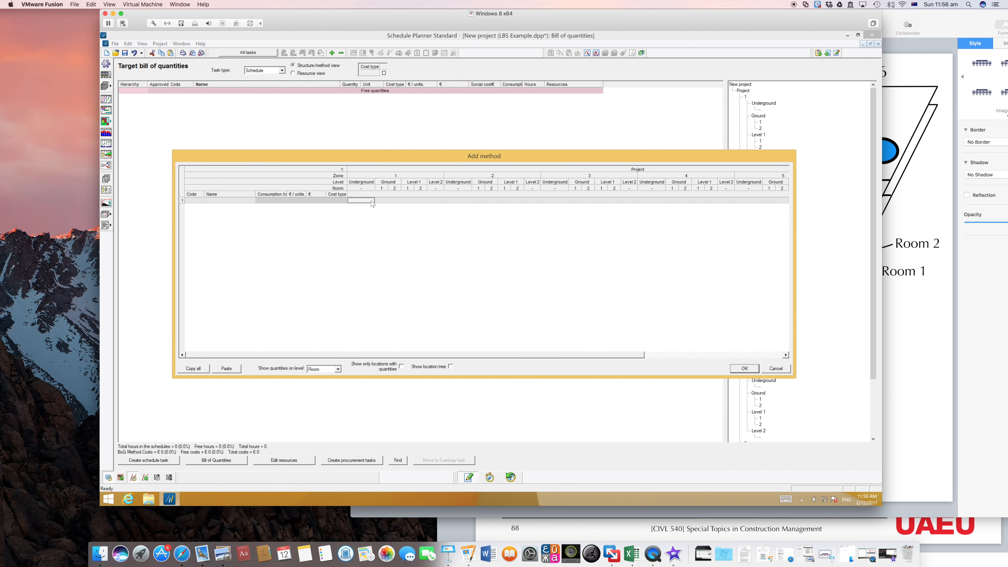
{"action": "left_click_drag", "start_coordinate": [433, 157], "coordinate": [410, 137]}
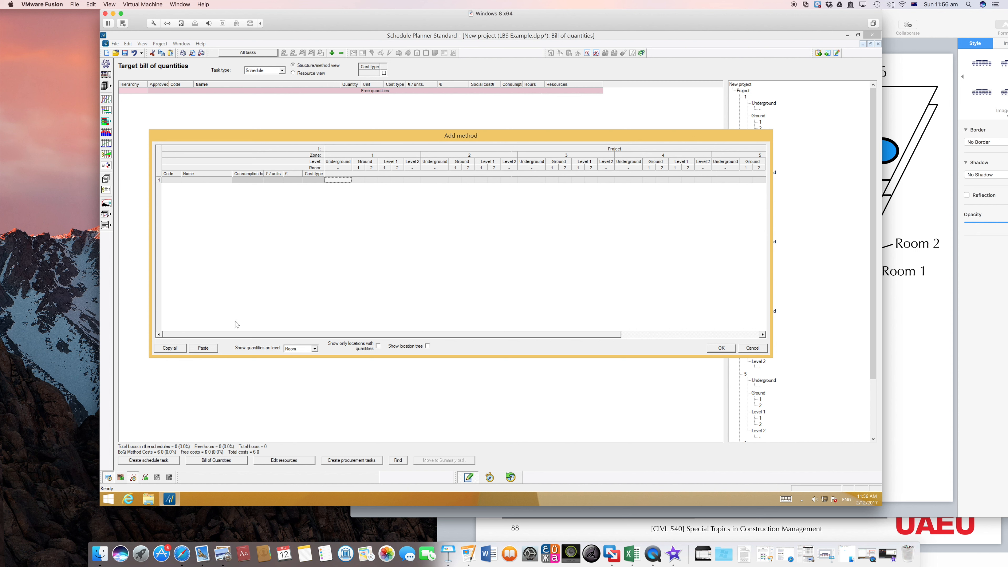
Step: Copy the entire Add method table and switch to Excel to create a blank workbook
{"action": "left_click", "coordinate": [178, 349]}
{"action": "left_click", "coordinate": [173, 351]}
{"action": "right_click", "coordinate": [627, 544]}
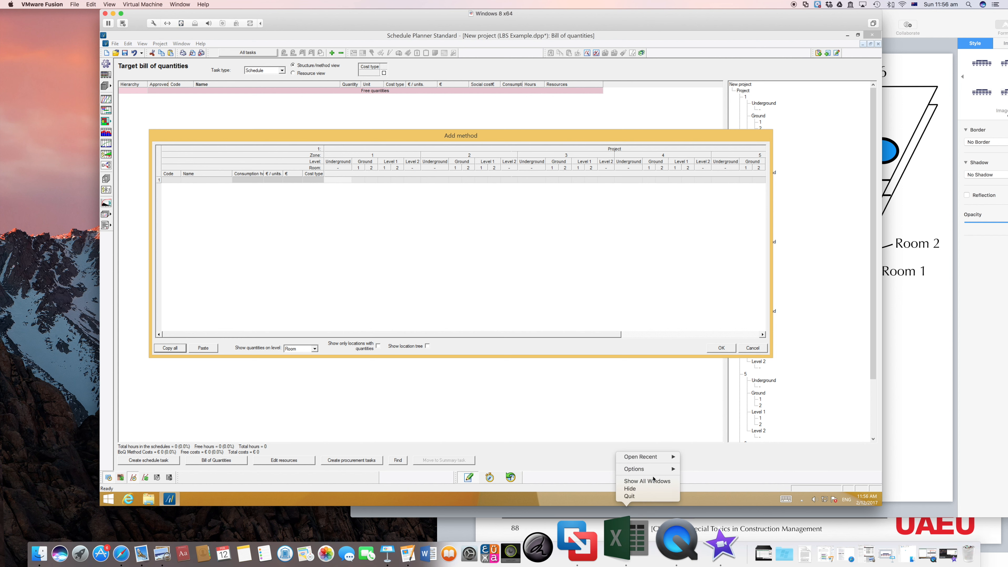
{"action": "left_click", "coordinate": [626, 541]}
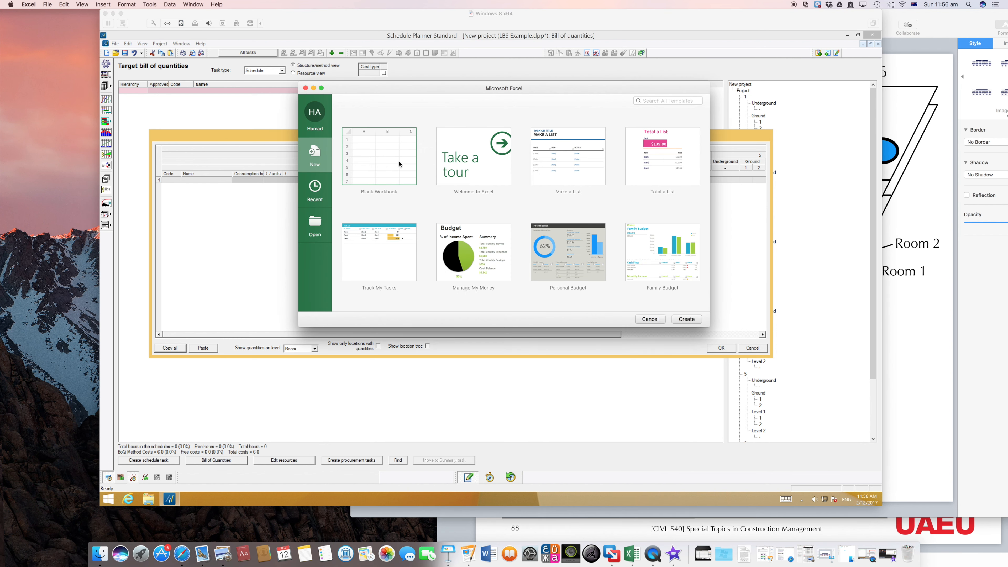
{"action": "double_click", "coordinate": [400, 164]}
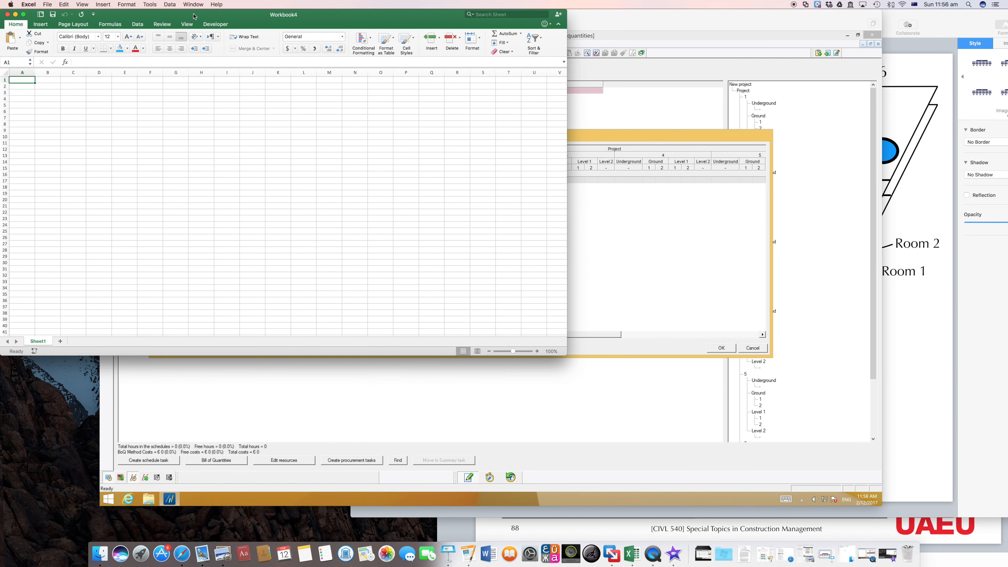
{"action": "left_click_drag", "start_coordinate": [194, 16], "coordinate": [419, 16]}
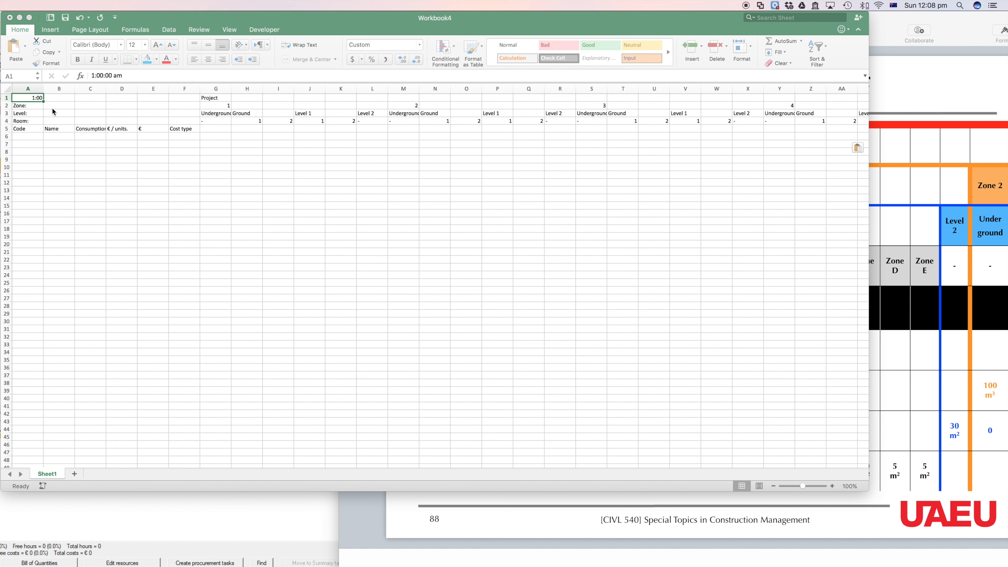
Step: Examine the Project, Zone, Level and Room header rows of the table in the Excel sheet
{"action": "left_click", "coordinate": [43, 110]}
{"action": "left_click", "coordinate": [43, 112]}
{"action": "left_click", "coordinate": [190, 105]}
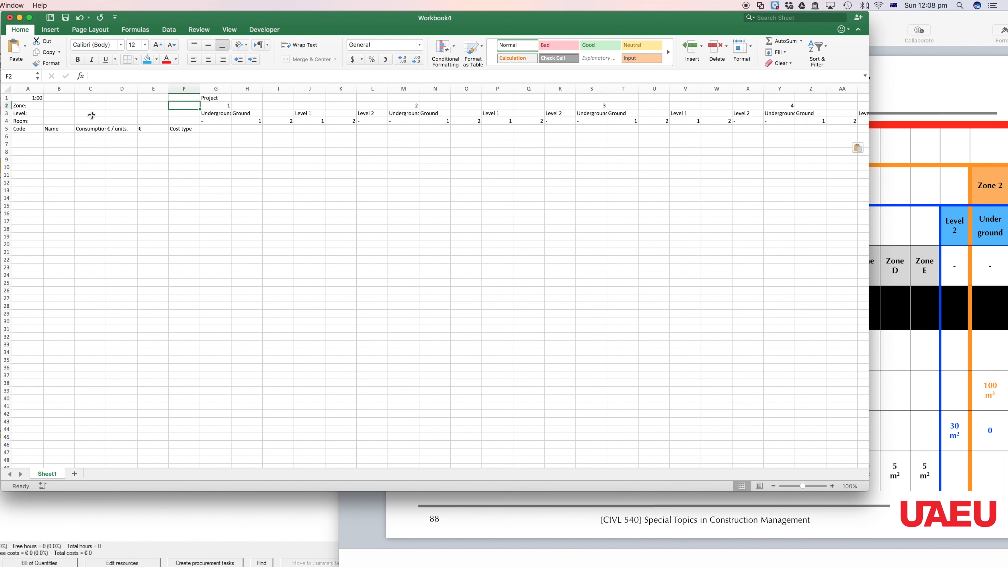
{"action": "mouse_move", "coordinate": [313, 22]}
{"action": "left_mouse_down"}
{"action": "mouse_move", "coordinate": [359, 22]}
{"action": "mouse_move", "coordinate": [328, 22]}
{"action": "left_mouse_up"}
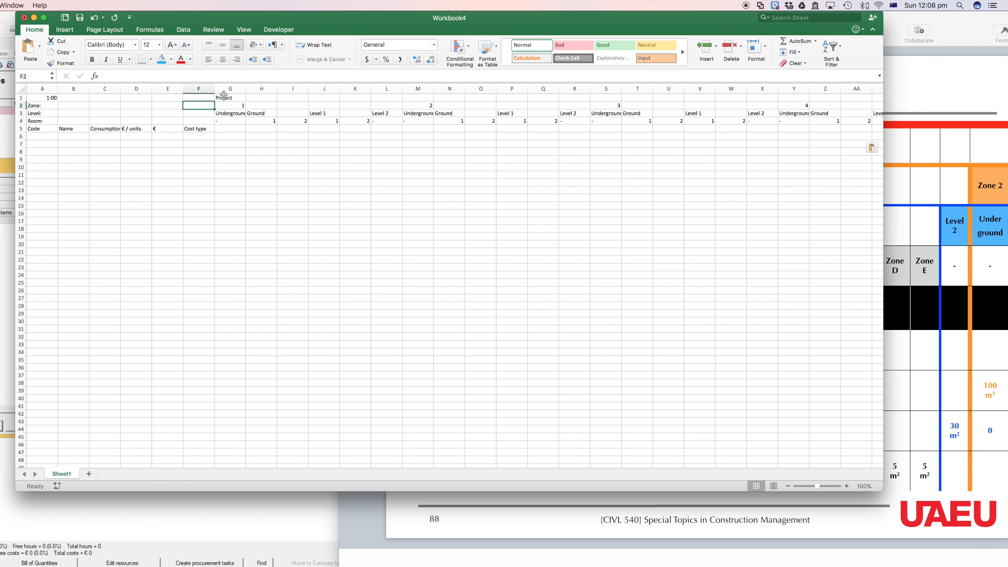
{"action": "left_click", "coordinate": [233, 100]}
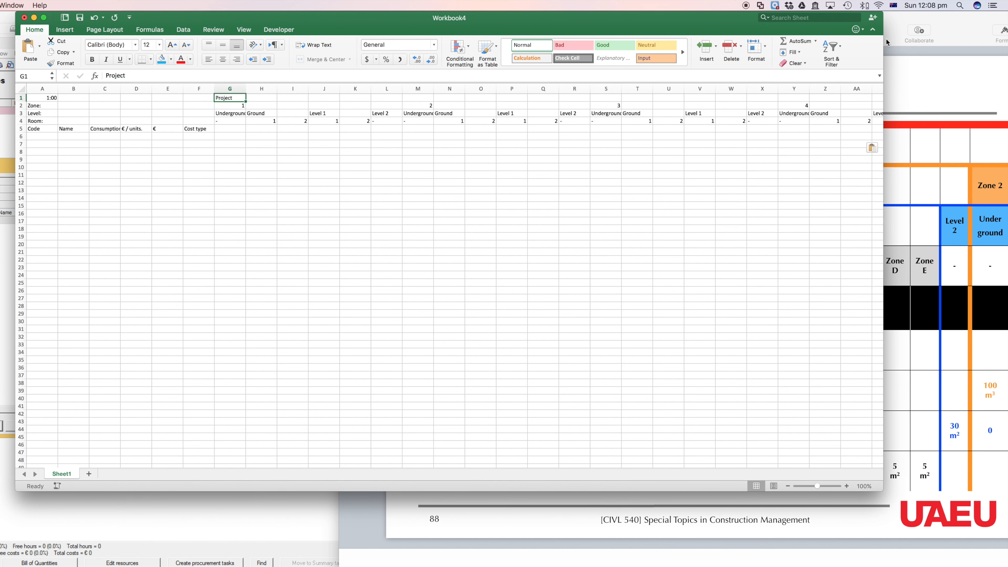
Step: Switch to the Location-Based Quantity Take-off slide in Keynote and select the Site Preperation row of its table
{"action": "left_click_drag", "start_coordinate": [979, 28], "coordinate": [867, 7]}
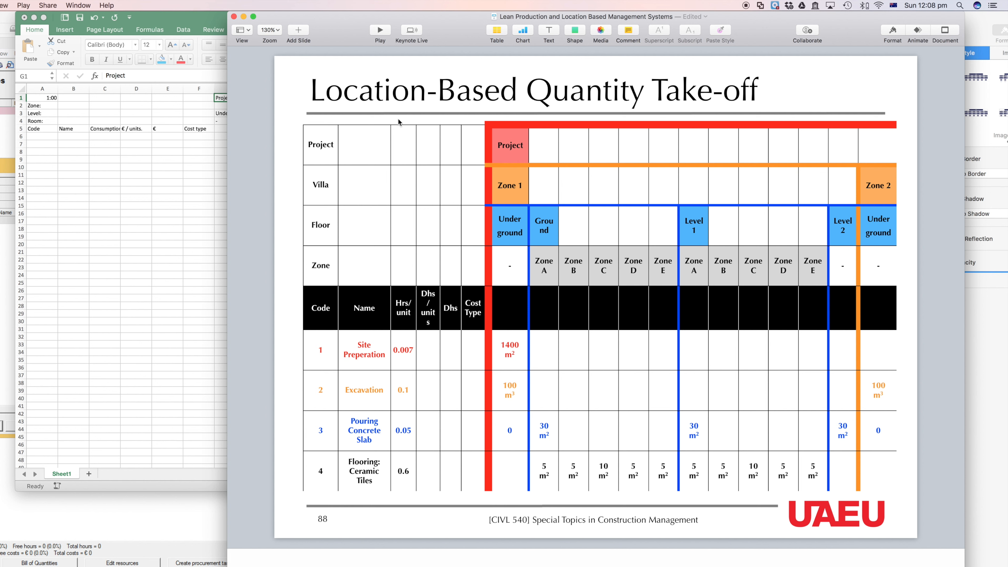
{"action": "left_click", "coordinate": [512, 153]}
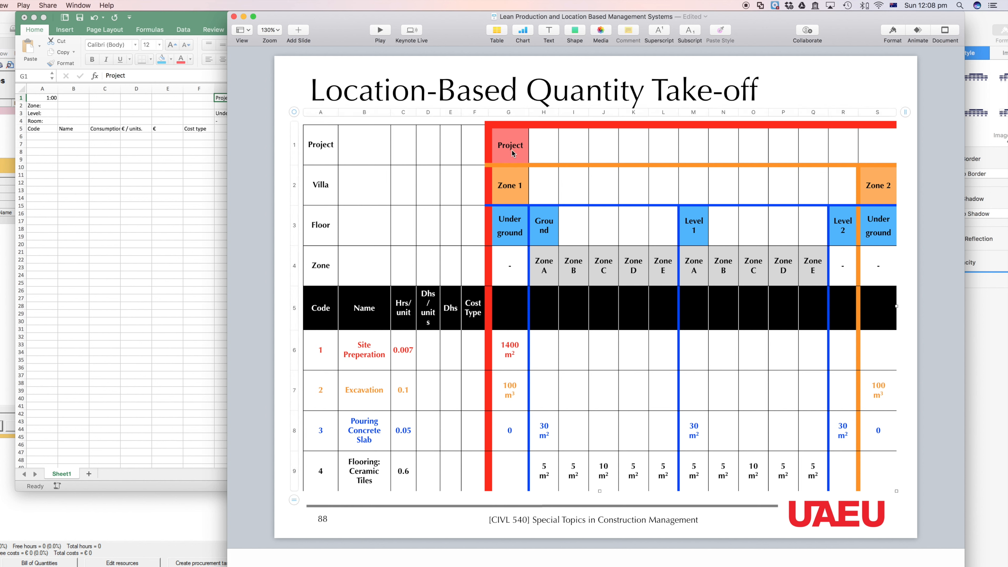
{"action": "left_click", "coordinate": [294, 357]}
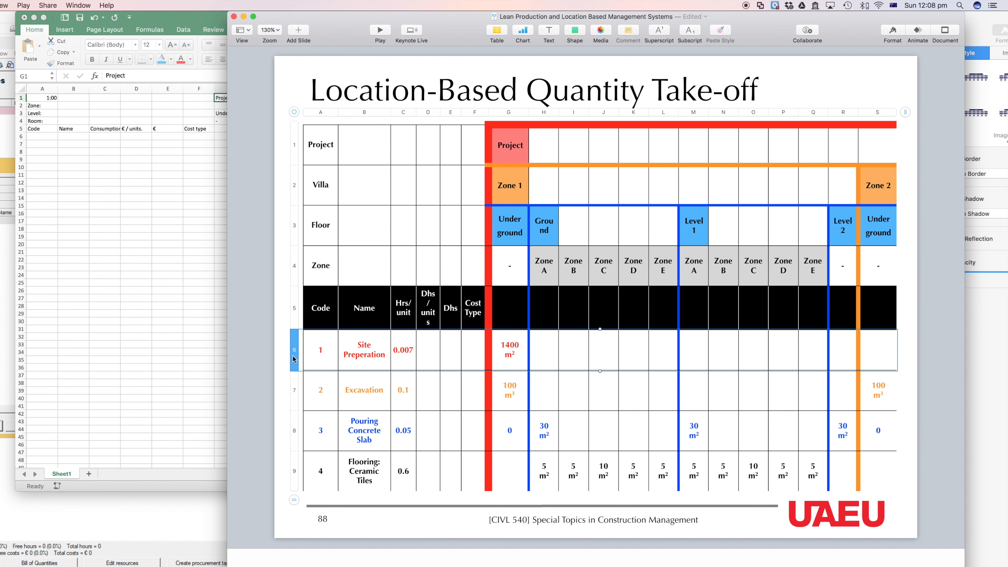
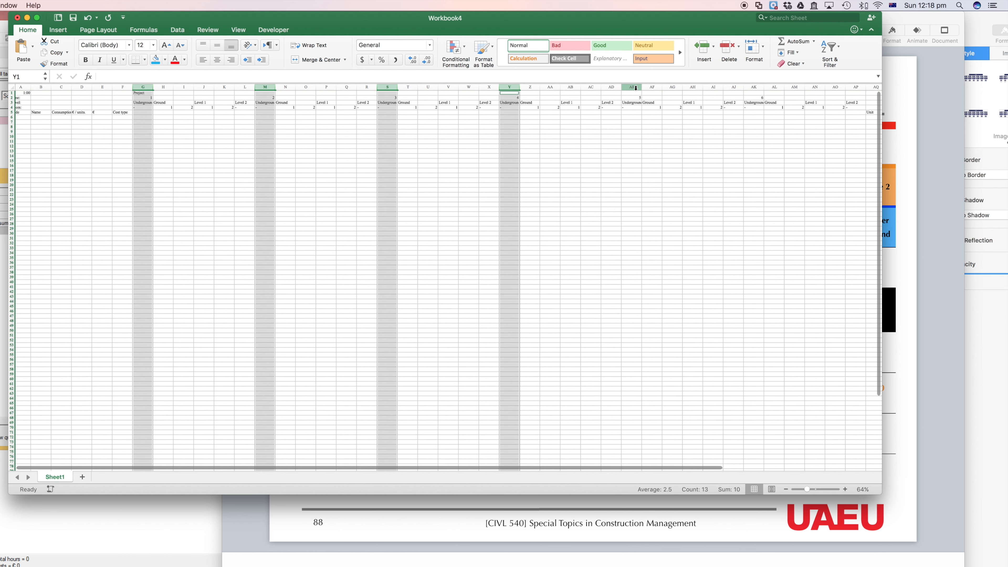
Step: Highlight the starting column of zone 6 alongside the other zones' starting columns, and check zone 1's Underground column
{"action": "left_click", "coordinate": [754, 87], "text": "super"}
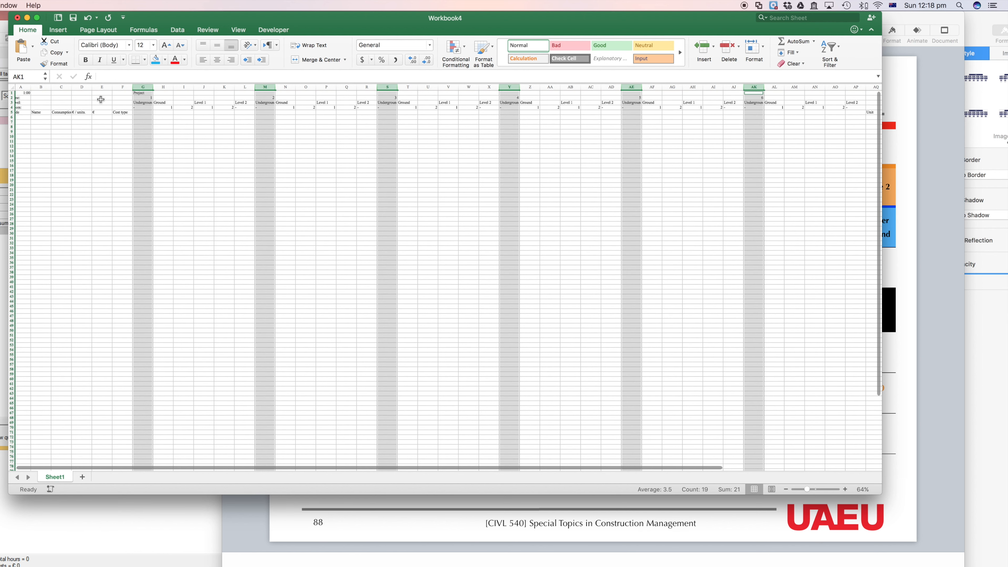
{"action": "left_click", "coordinate": [147, 121]}
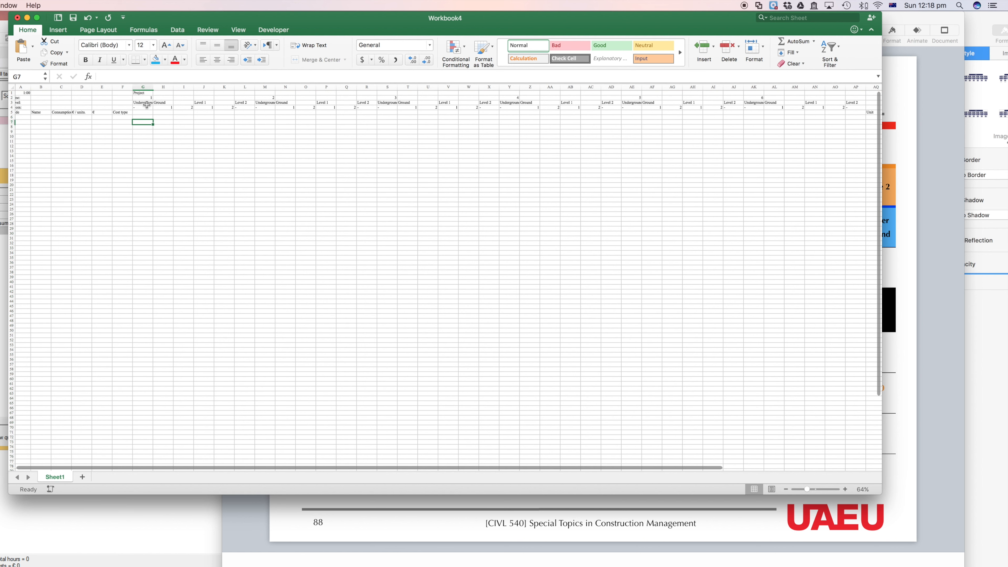
{"action": "left_click", "coordinate": [145, 87]}
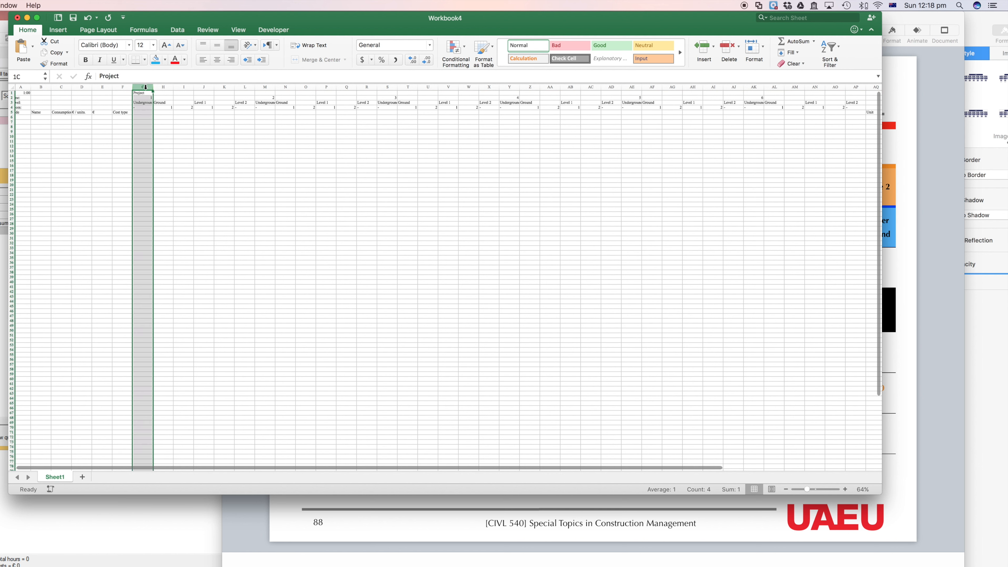
{"action": "left_click", "coordinate": [145, 103]}
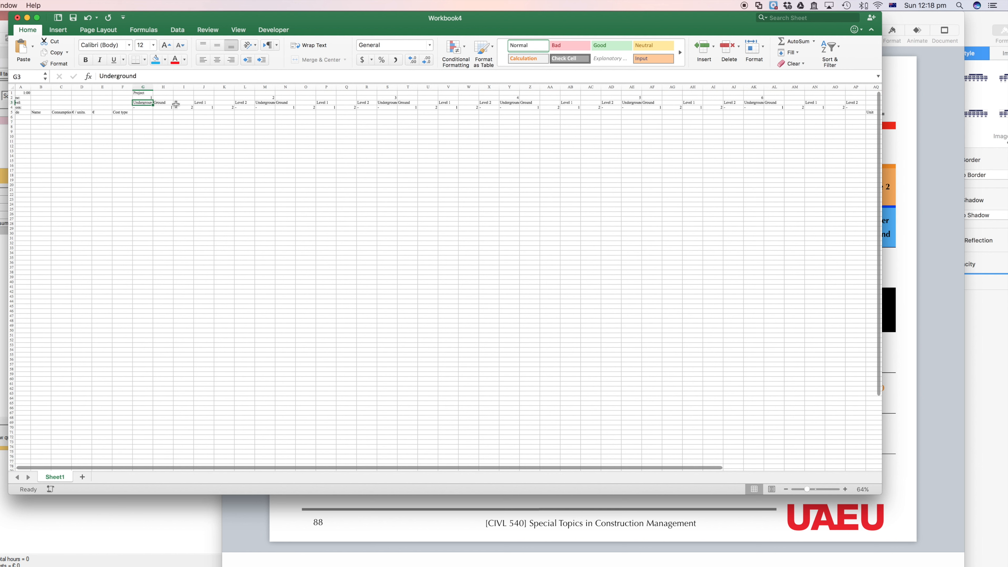
Step: Highlight the starting column of each level across zones 1 to 4 to examine the level breakdown
{"action": "left_click", "coordinate": [146, 87]}
{"action": "left_click", "coordinate": [167, 87], "text": "super"}
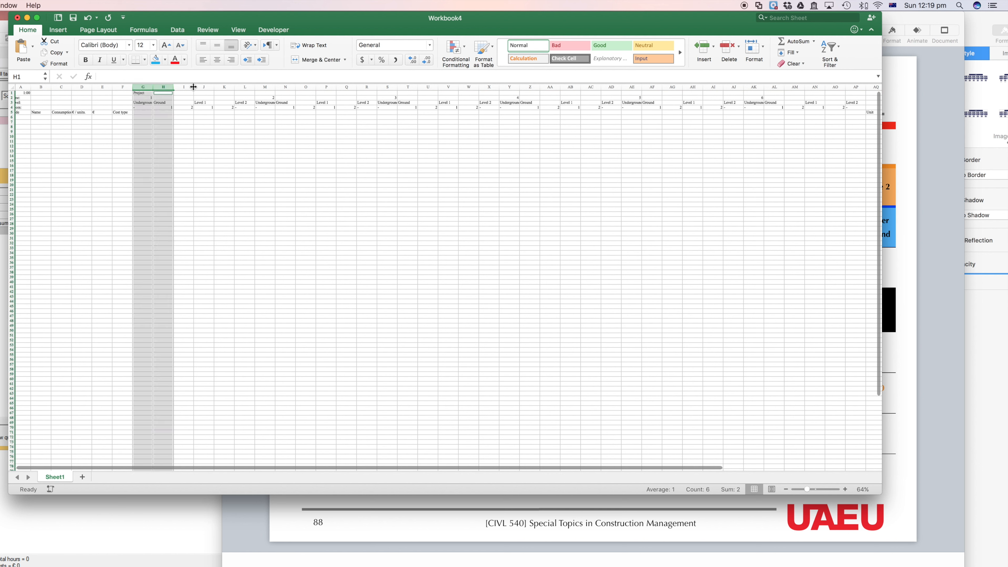
{"action": "left_click", "coordinate": [204, 87], "text": "super"}
{"action": "left_click", "coordinate": [245, 87], "text": "super"}
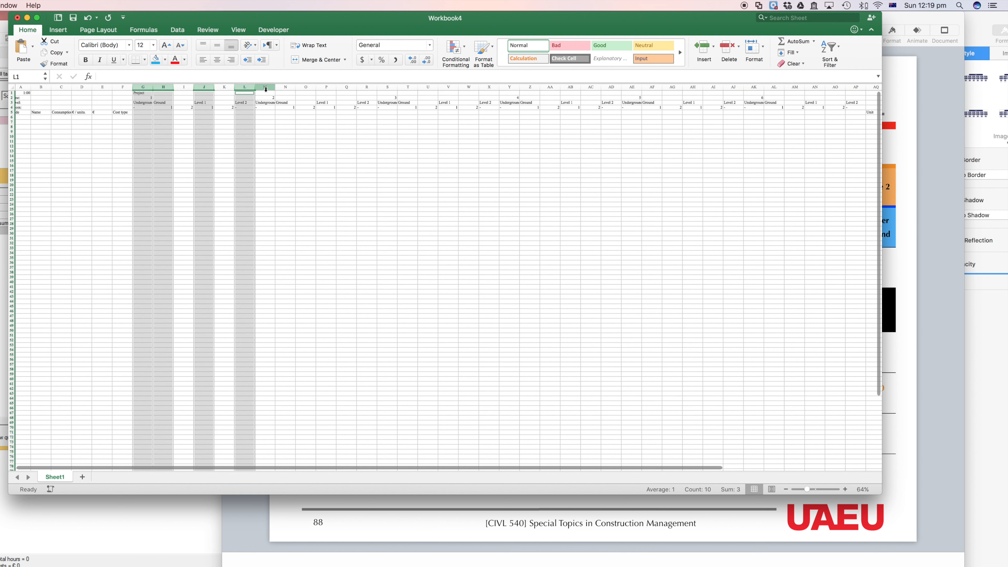
{"action": "left_click", "coordinate": [266, 87], "text": "super"}
{"action": "left_click", "coordinate": [286, 87], "text": "super"}
{"action": "left_click", "coordinate": [326, 87], "text": "super"}
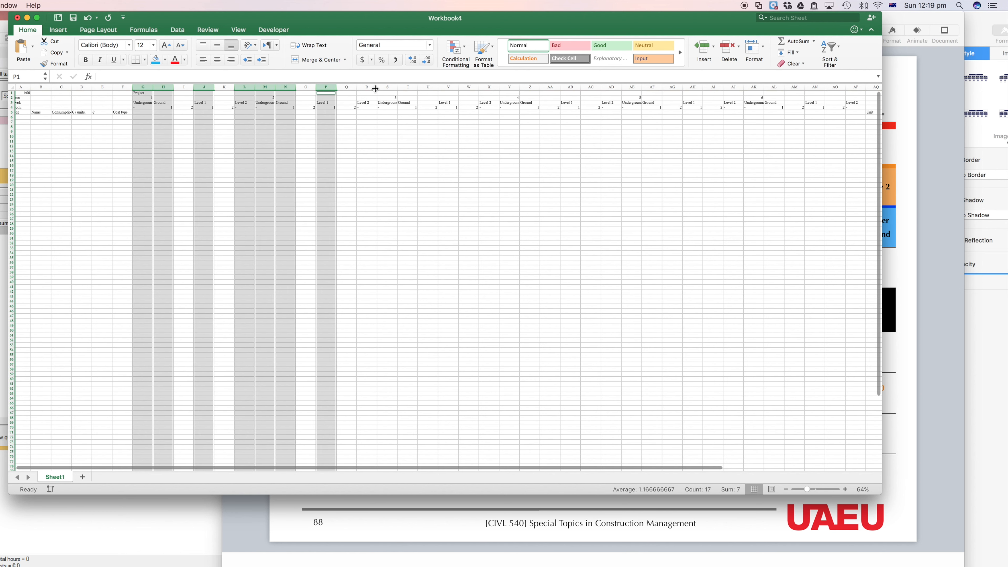
{"action": "left_click", "coordinate": [373, 87], "text": "super"}
{"action": "left_click", "coordinate": [387, 87], "text": "super"}
{"action": "left_click", "coordinate": [403, 87], "text": "super"}
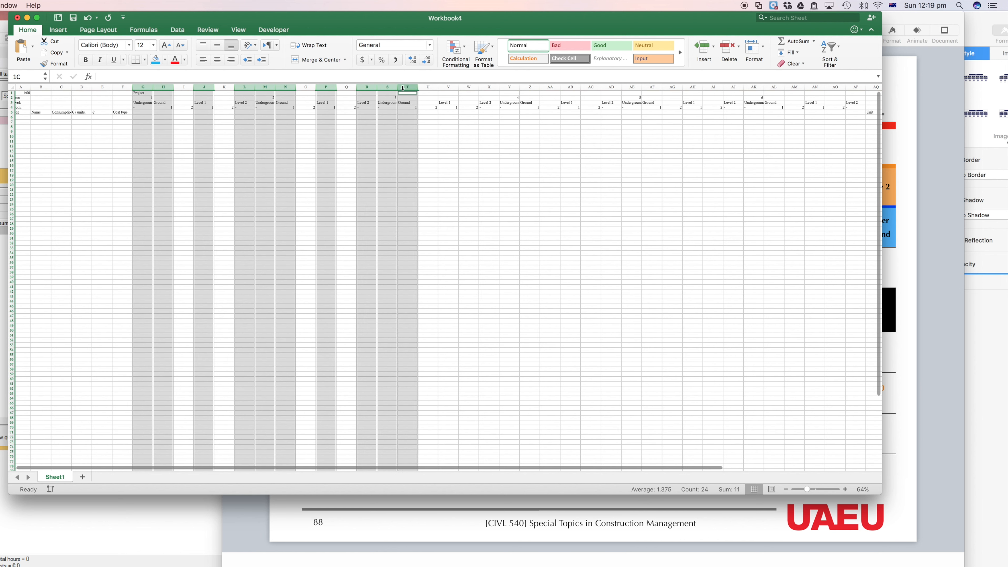
{"action": "left_click", "coordinate": [449, 87], "text": "super"}
{"action": "left_click", "coordinate": [489, 87], "text": "super"}
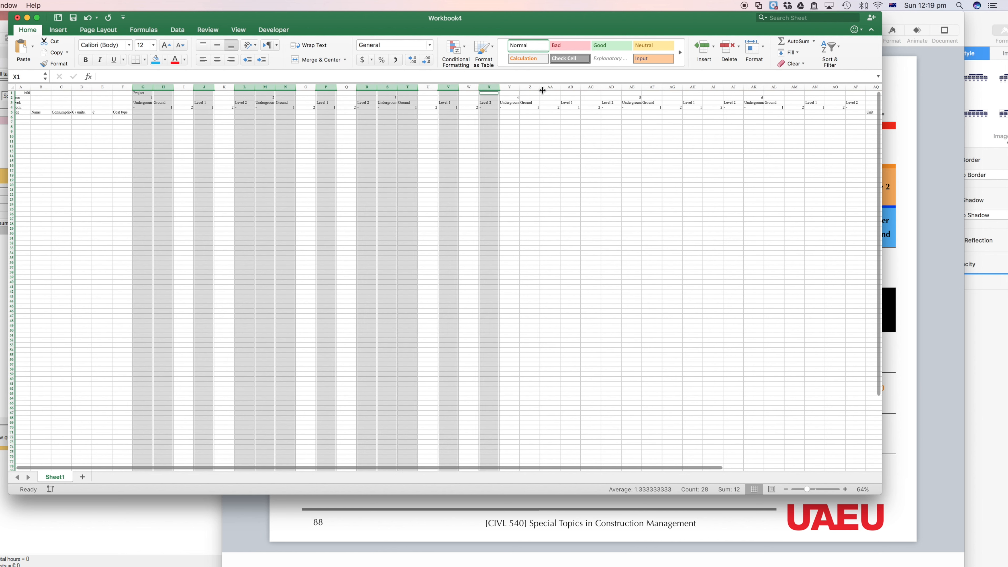
{"action": "left_click", "coordinate": [509, 87], "text": "super"}
{"action": "left_click", "coordinate": [529, 87], "text": "super"}
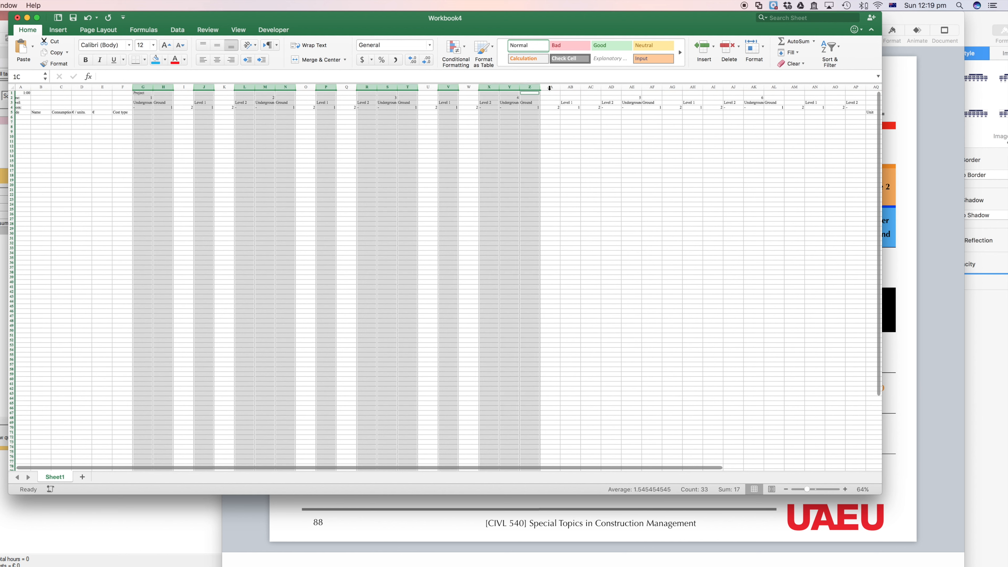
{"action": "left_click", "coordinate": [570, 87], "text": "super"}
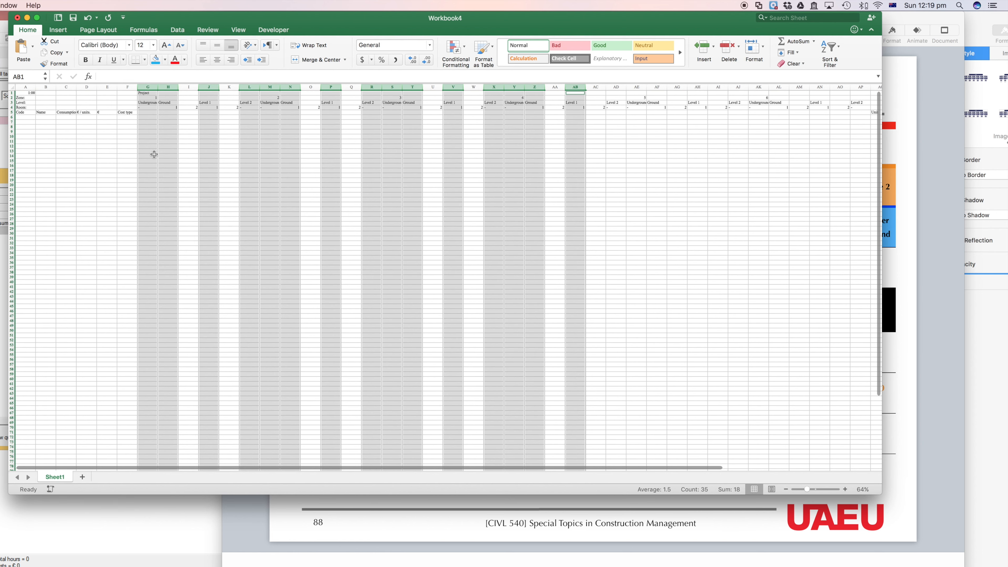
{"action": "left_click", "coordinate": [149, 144]}
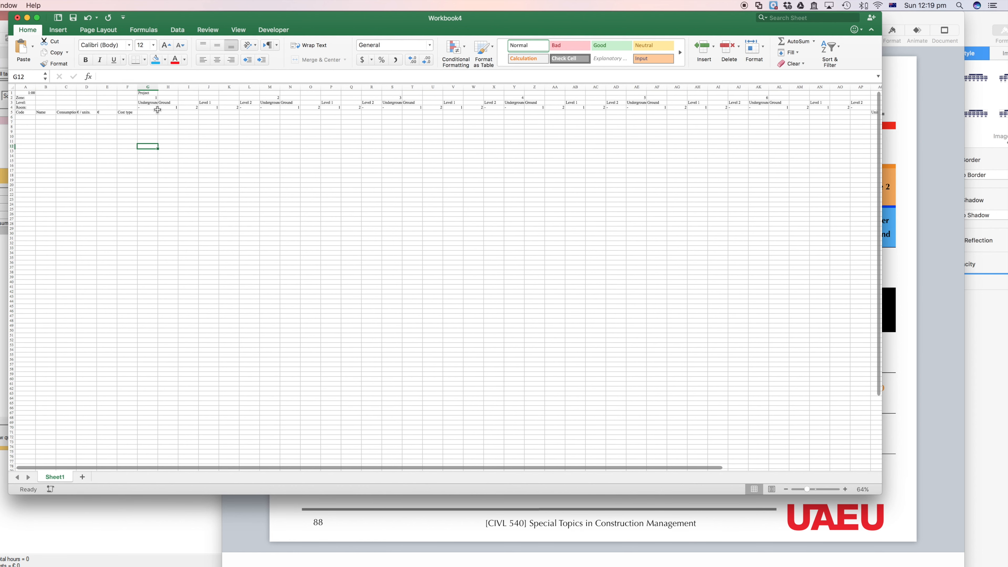
Step: Highlight the Ground and Level 1 room columns of zones 1 and 2 to examine the room breakdown
{"action": "left_click_drag", "start_coordinate": [168, 87], "coordinate": [230, 87]}
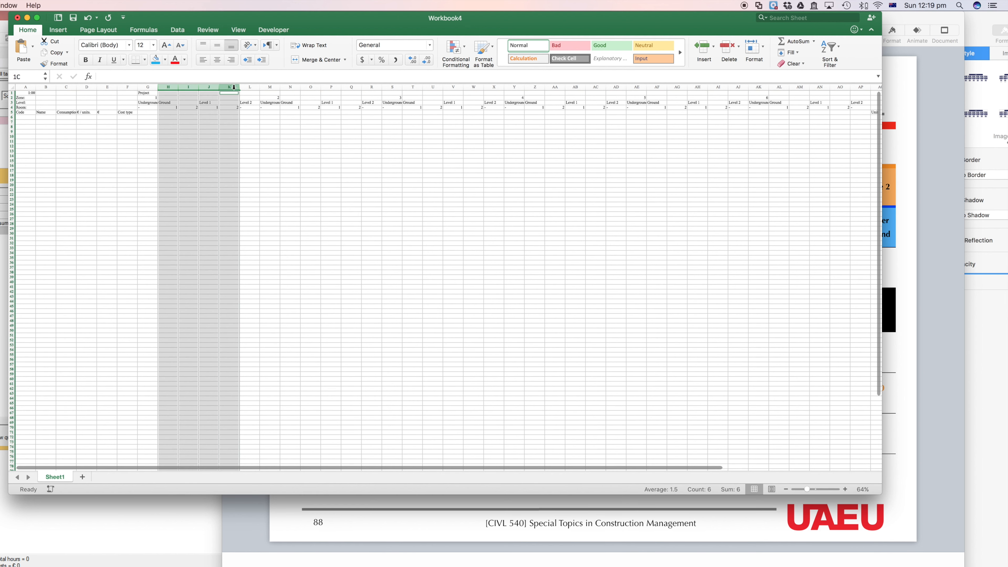
{"action": "left_click", "coordinate": [291, 87], "text": "super"}
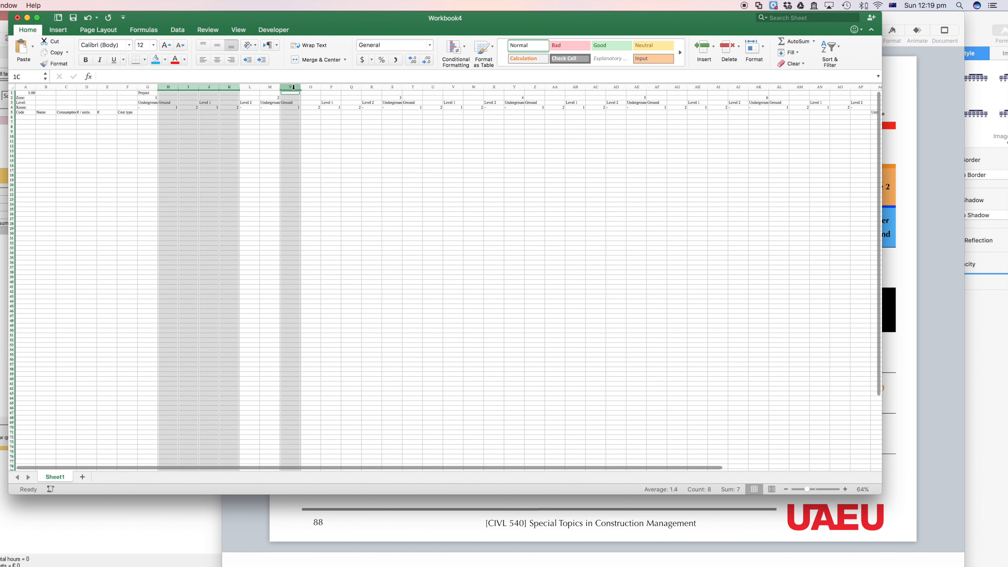
{"action": "left_click", "coordinate": [310, 87], "text": "super"}
{"action": "left_click", "coordinate": [331, 87], "text": "super"}
{"action": "left_click", "coordinate": [351, 87], "text": "super"}
{"action": "left_click", "coordinate": [197, 172]}
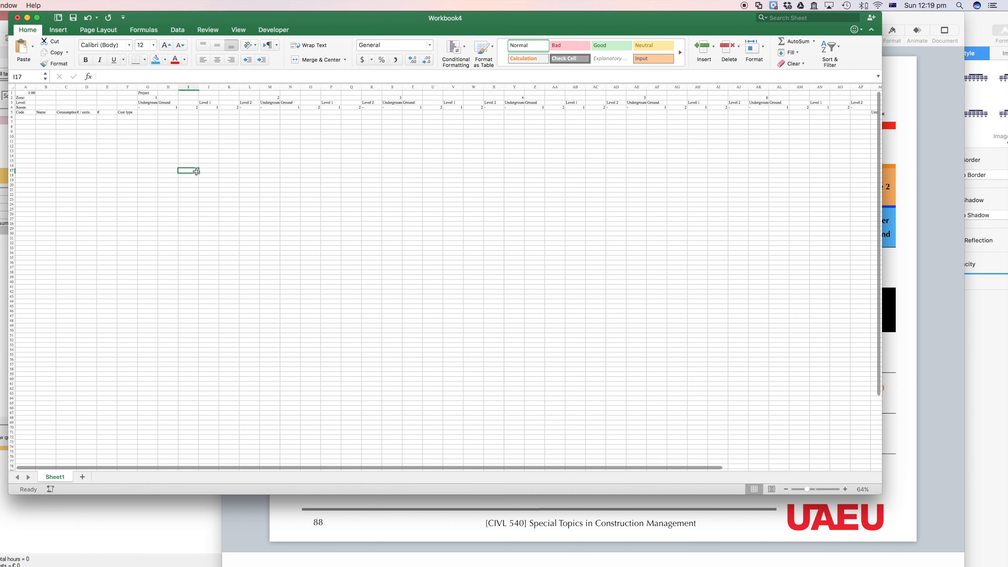
Step: Apply a thick bottom border to header row 5, which holds Code, Name and Cost type
{"action": "left_click", "coordinate": [12, 112]}
{"action": "scroll", "coordinate": [122, 188], "scroll_direction": "up", "scroll_amount": 5}
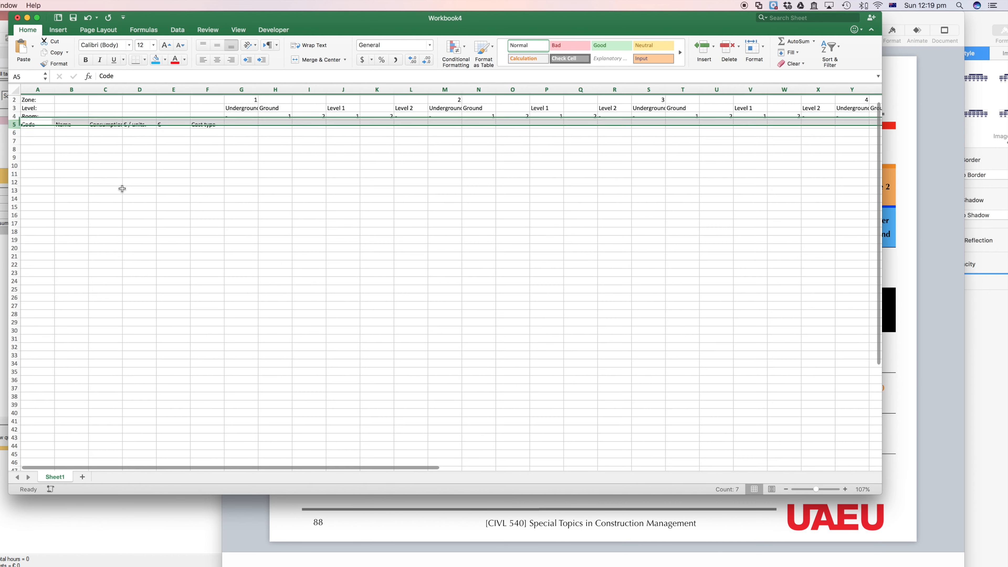
{"action": "scroll", "coordinate": [98, 139], "scroll_direction": "up", "scroll_amount": 5}
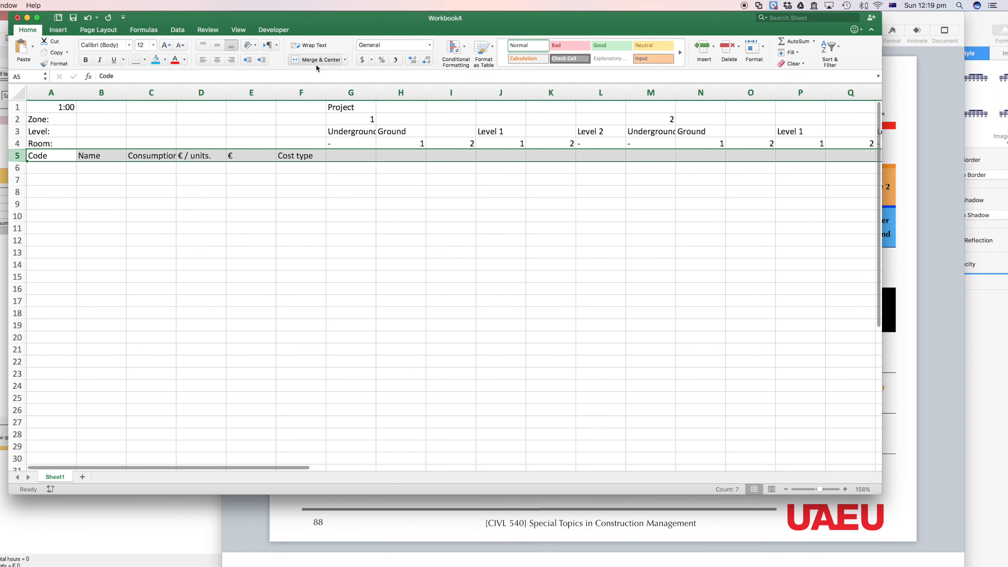
{"action": "left_click", "coordinate": [145, 60]}
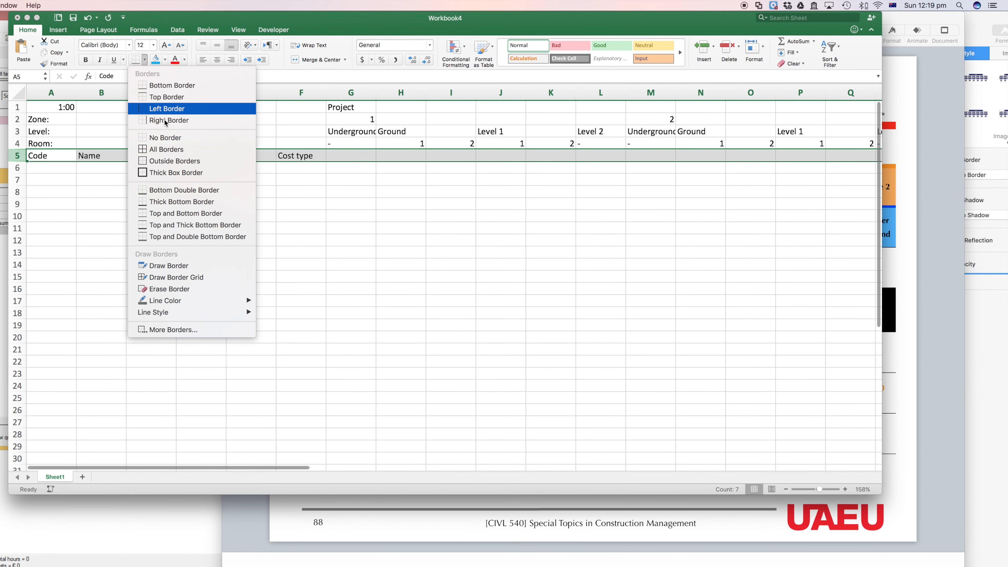
{"action": "left_click", "coordinate": [174, 203]}
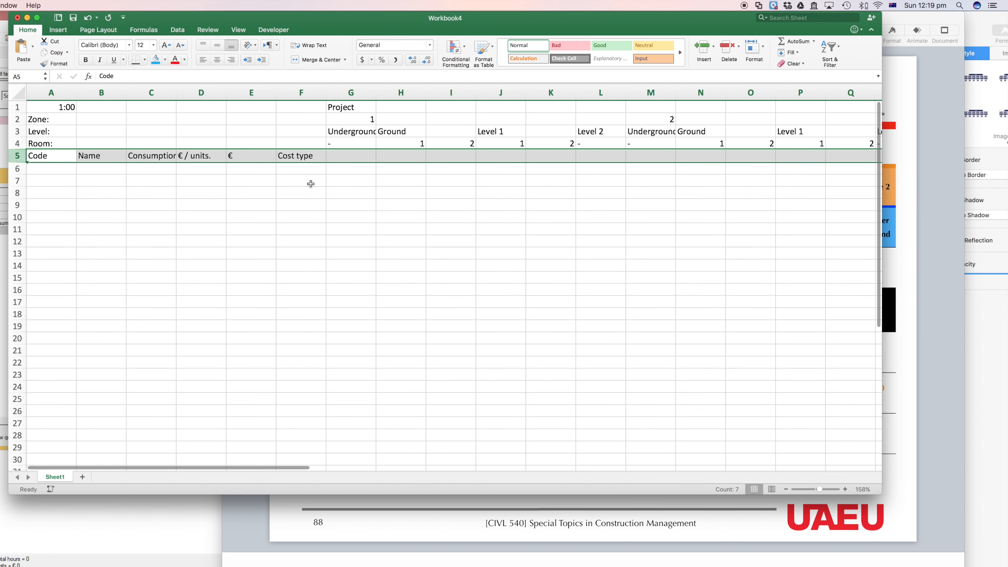
Step: Try a top and thick bottom border on header row 5, and reapply the plain thick bottom border
{"action": "left_click", "coordinate": [168, 171]}
{"action": "left_click", "coordinate": [16, 156]}
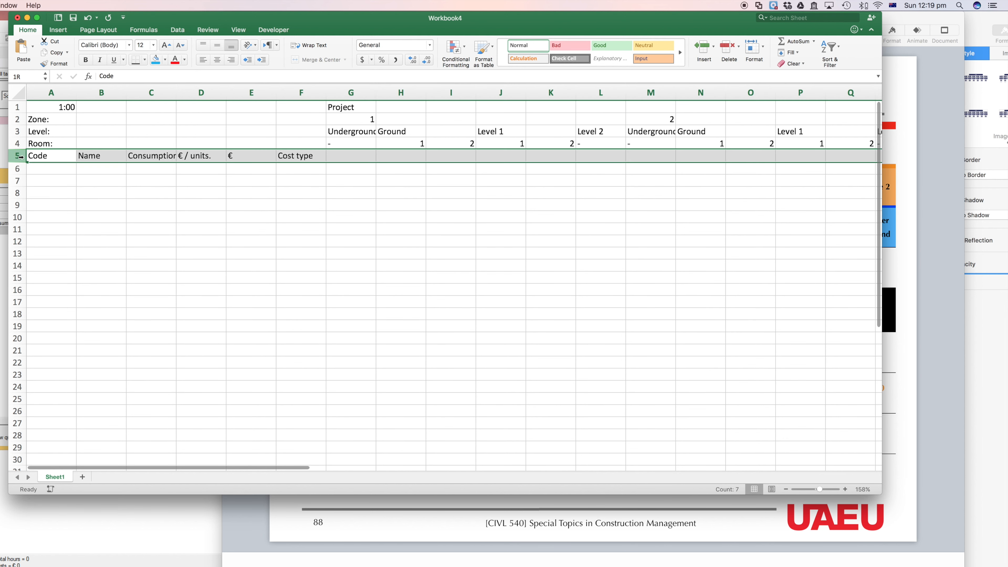
{"action": "left_click", "coordinate": [144, 60]}
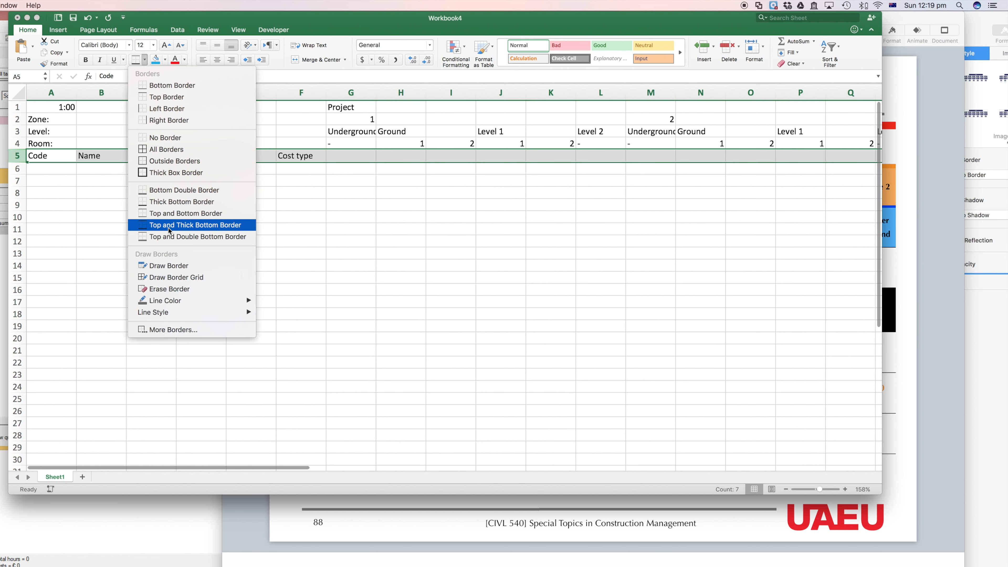
{"action": "left_click", "coordinate": [187, 224]}
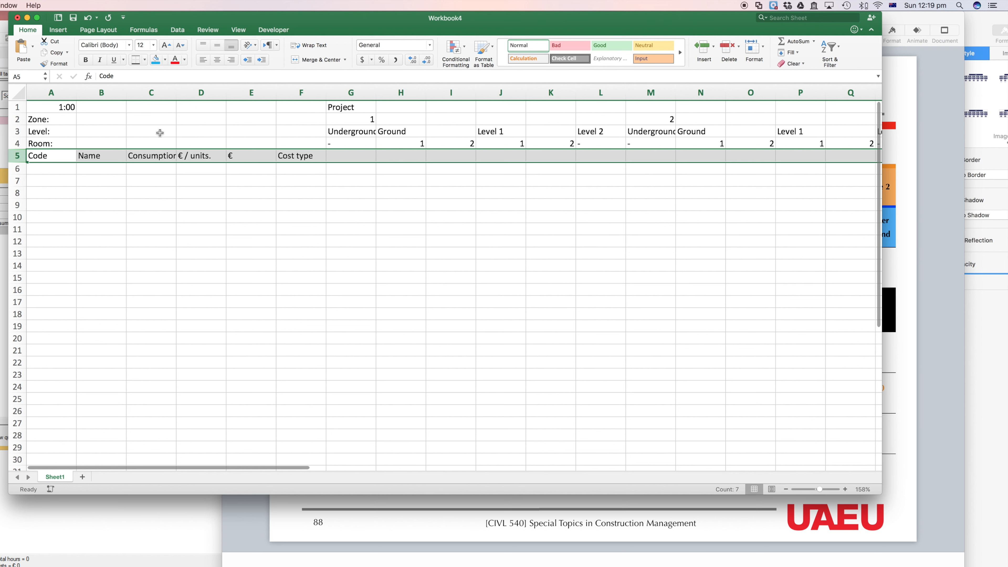
{"action": "left_click", "coordinate": [145, 60]}
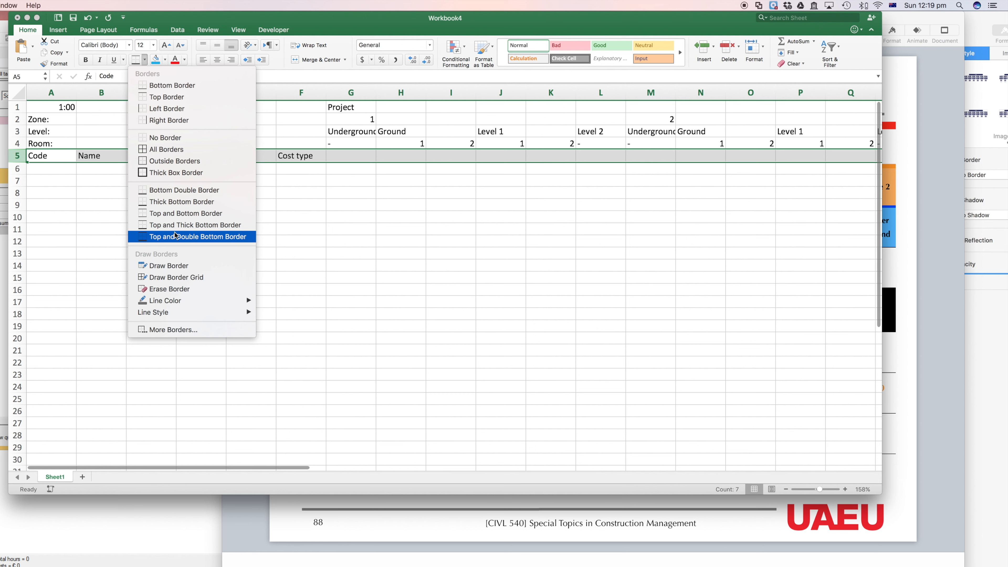
{"action": "left_click", "coordinate": [169, 201]}
{"action": "scroll", "coordinate": [112, 173], "scroll_direction": "down", "scroll_amount": 5}
{"action": "left_click", "coordinate": [106, 174]}
{"action": "scroll", "coordinate": [86, 144], "scroll_direction": "down", "scroll_amount": 5}
Step: Apply a thick box border around the whole Project block, from G1 across to column AP and down the sheet
{"action": "left_click", "coordinate": [138, 93]}
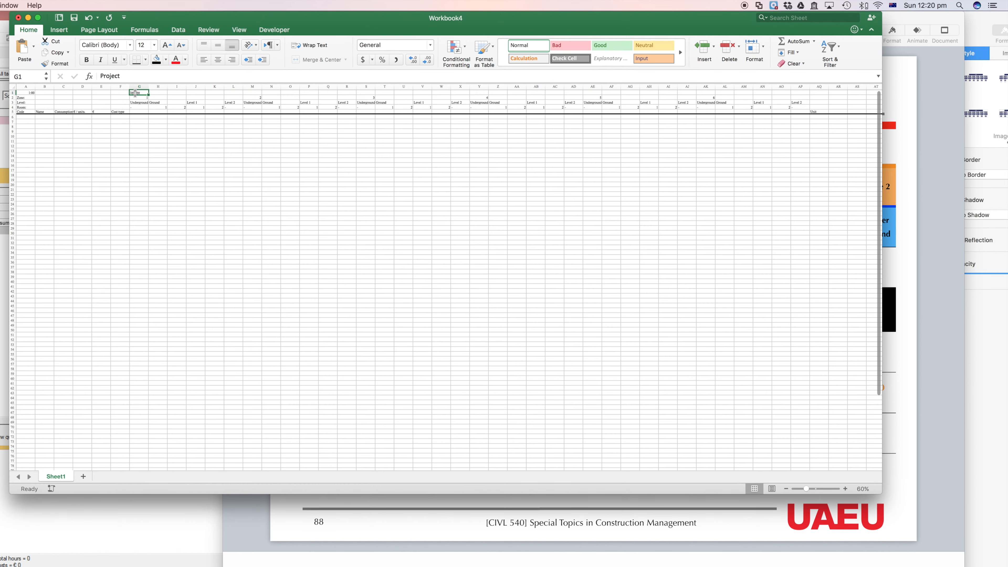
{"action": "left_click", "coordinate": [161, 175]}
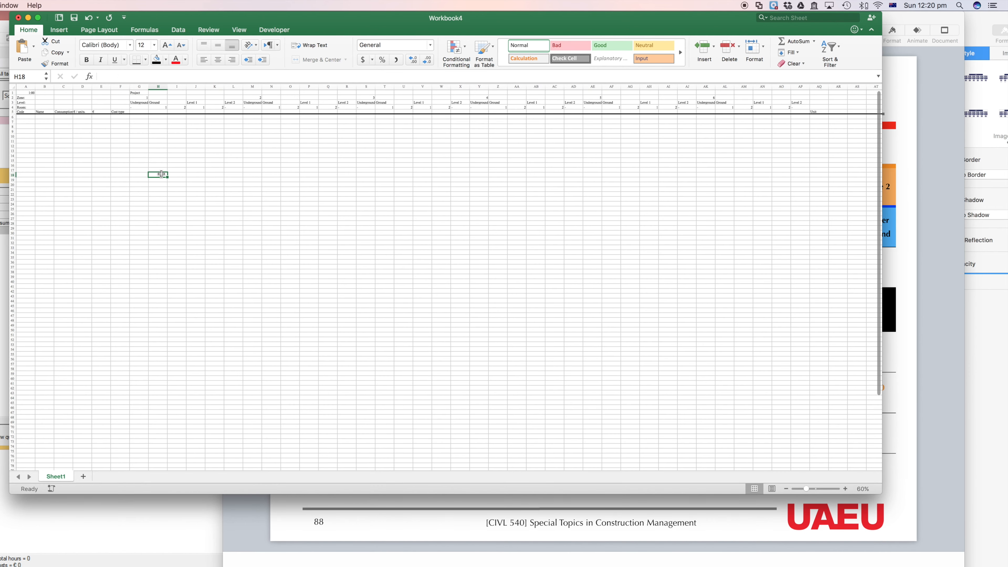
{"action": "left_click", "coordinate": [137, 93]}
{"action": "left_click_drag", "start_coordinate": [137, 93], "coordinate": [804, 462]}
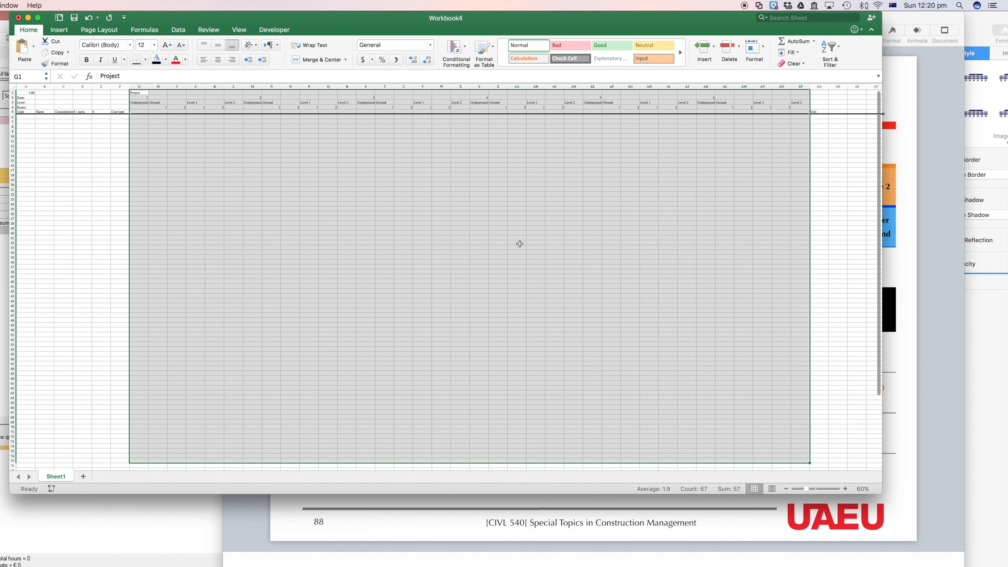
{"action": "left_click", "coordinate": [145, 59]}
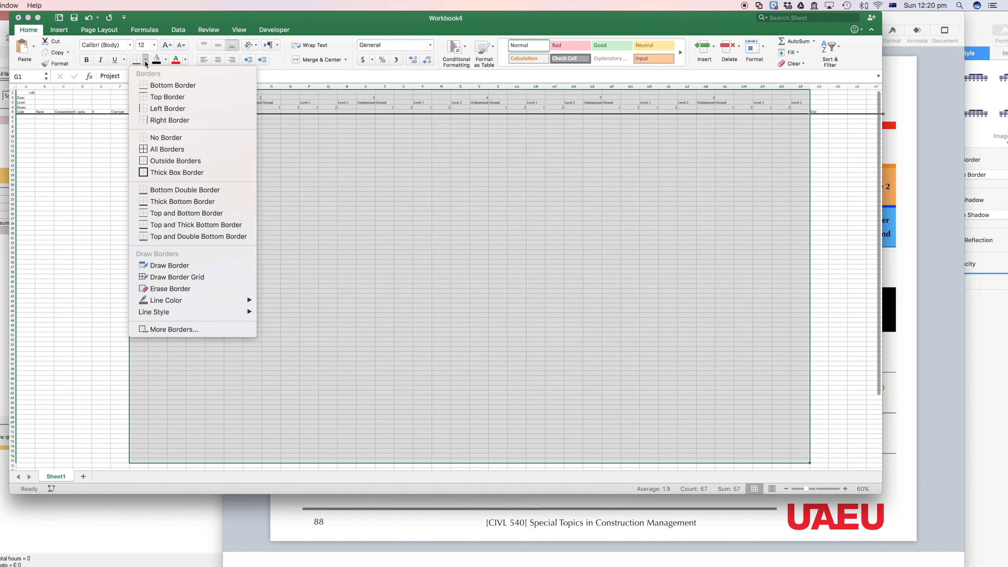
{"action": "left_click", "coordinate": [167, 172]}
Step: Set the border line color to red and draw a frame around the whole Project block, columns G to AP
{"action": "left_click", "coordinate": [167, 61]}
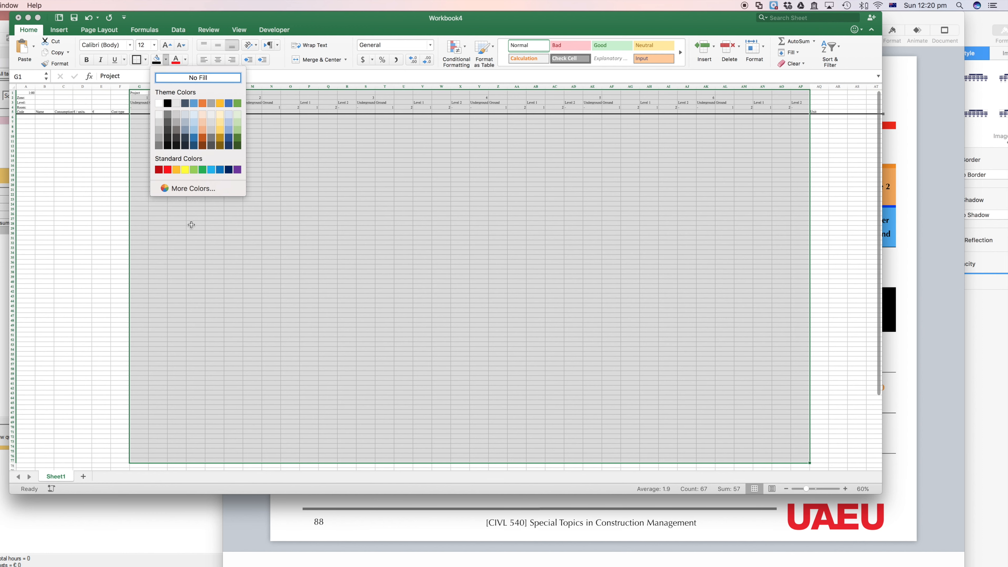
{"action": "left_click", "coordinate": [145, 61]}
{"action": "left_click", "coordinate": [145, 61]}
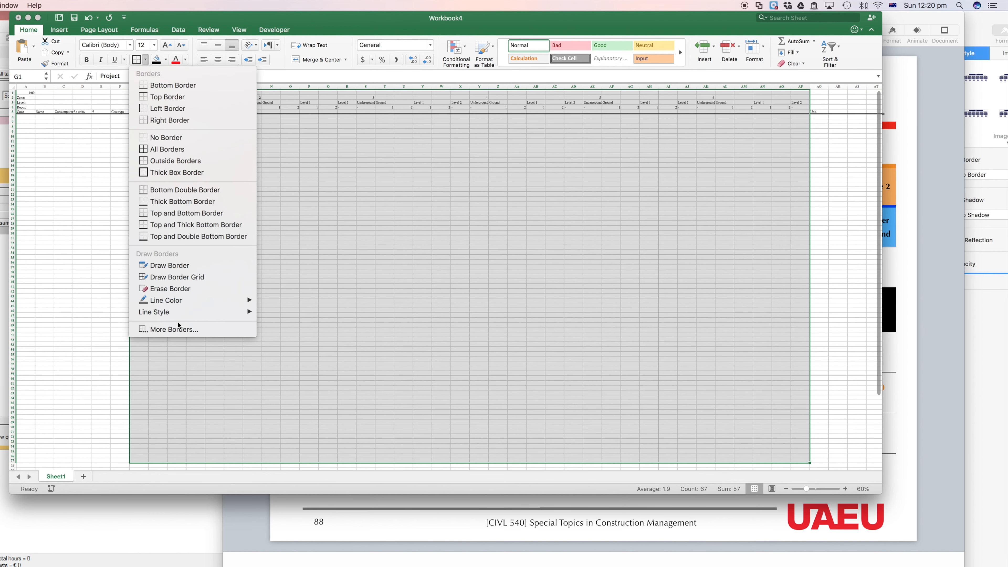
{"action": "mouse_move", "coordinate": [182, 302]}
{"action": "left_click", "coordinate": [276, 400]}
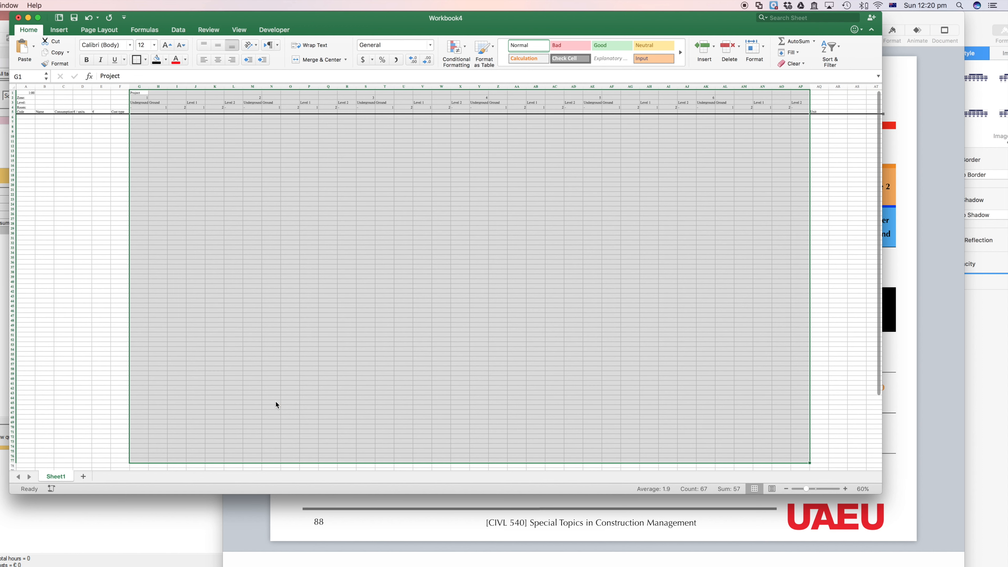
{"action": "mouse_move", "coordinate": [132, 91]}
{"action": "left_mouse_down"}
{"action": "mouse_move", "coordinate": [413, 294]}
{"action": "mouse_move", "coordinate": [709, 425]}
{"action": "mouse_move", "coordinate": [780, 469]}
{"action": "mouse_move", "coordinate": [810, 446]}
{"action": "left_mouse_up"}
{"action": "scroll", "coordinate": [623, 356], "scroll_direction": "up", "scroll_amount": 2}
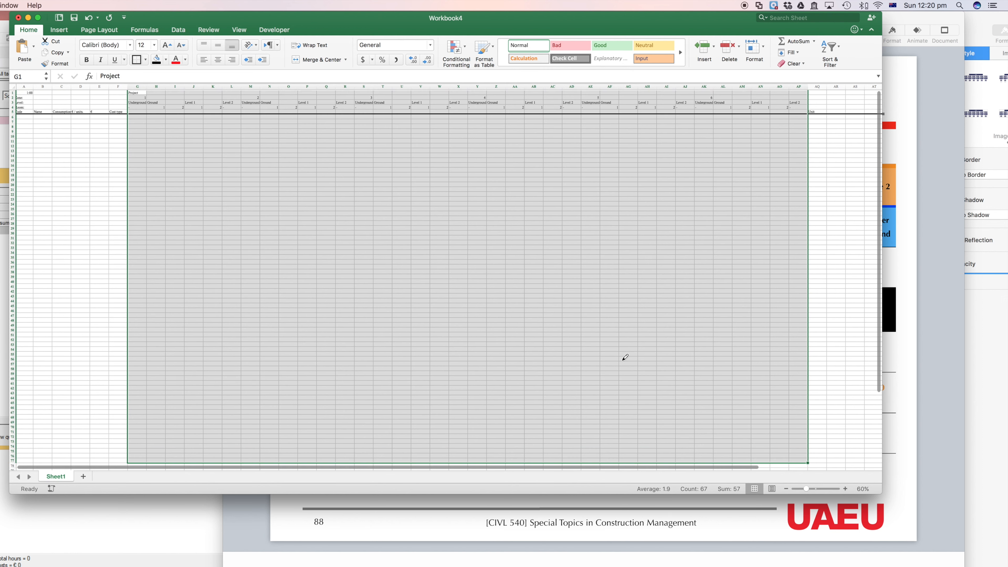
{"action": "left_click", "coordinate": [140, 127]}
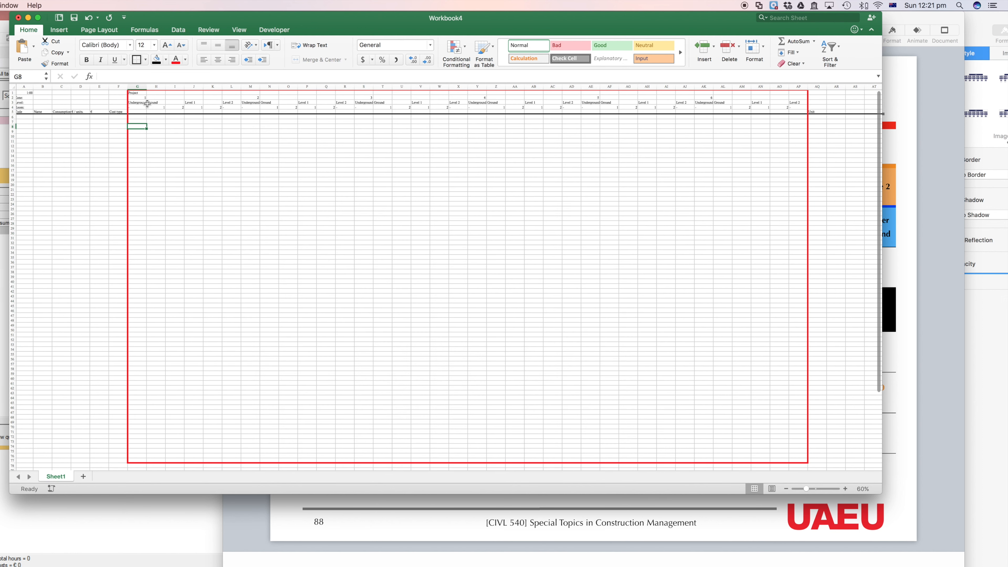
Step: Set the border line color to orange and draw a frame around each of the six zone blocks, from the Zone row down
{"action": "left_click", "coordinate": [139, 98]}
{"action": "left_click", "coordinate": [145, 60]}
{"action": "mouse_move", "coordinate": [177, 310]}
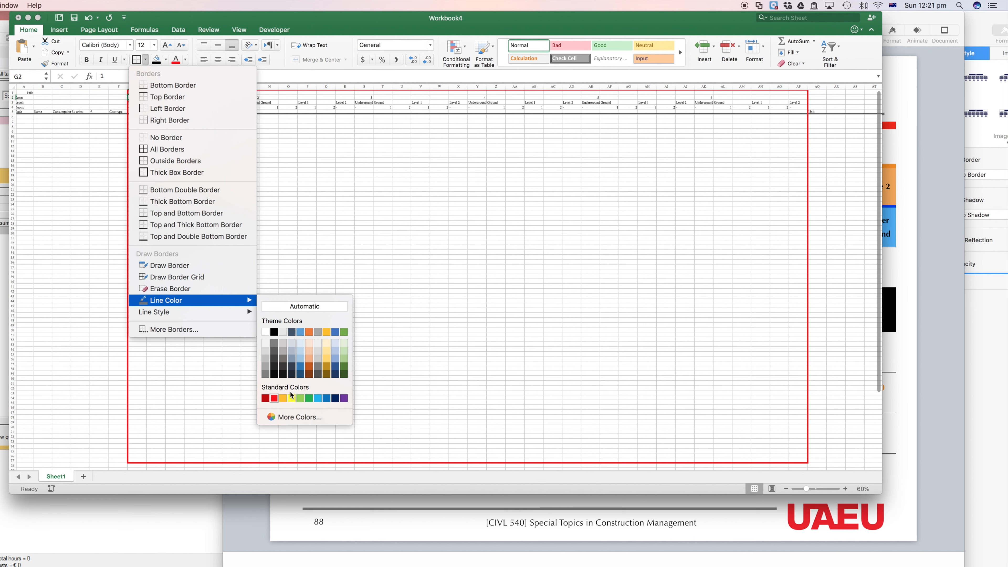
{"action": "left_click", "coordinate": [283, 399]}
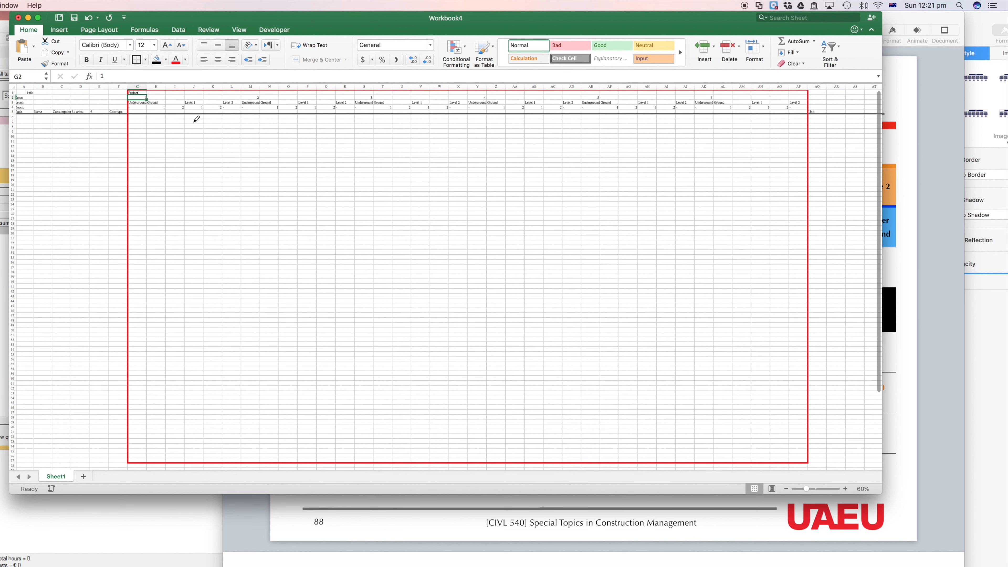
{"action": "mouse_move", "coordinate": [145, 96]}
{"action": "left_mouse_down"}
{"action": "mouse_move", "coordinate": [204, 118]}
{"action": "mouse_move", "coordinate": [249, 272]}
{"action": "mouse_move", "coordinate": [221, 329]}
{"action": "mouse_move", "coordinate": [233, 359]}
{"action": "mouse_move", "coordinate": [218, 476]}
{"action": "mouse_move", "coordinate": [234, 448]}
{"action": "mouse_move", "coordinate": [237, 341]}
{"action": "left_mouse_up"}
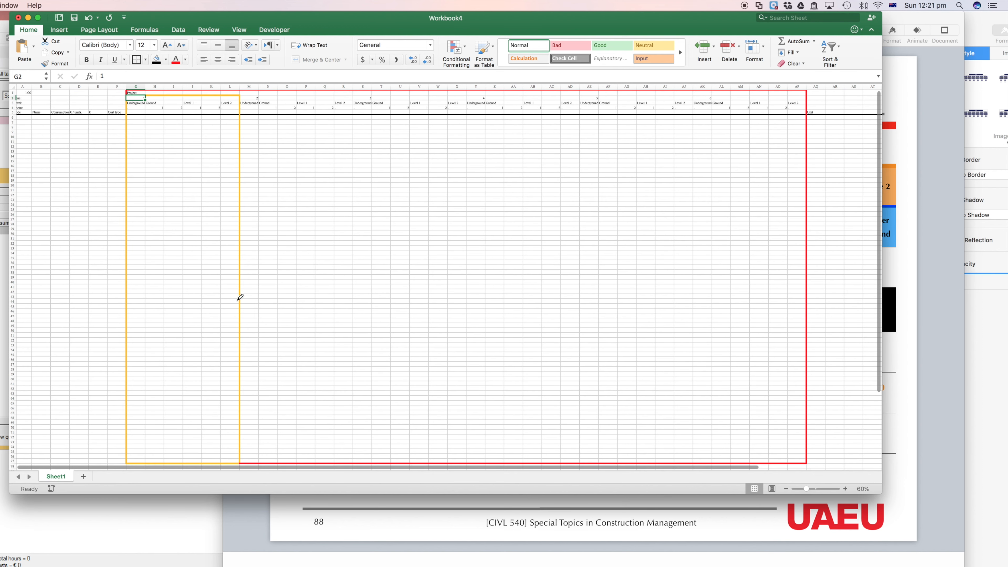
{"action": "mouse_move", "coordinate": [256, 96]}
{"action": "left_mouse_down"}
{"action": "mouse_move", "coordinate": [328, 121]}
{"action": "mouse_move", "coordinate": [324, 395]}
{"action": "mouse_move", "coordinate": [349, 461]}
{"action": "left_mouse_up"}
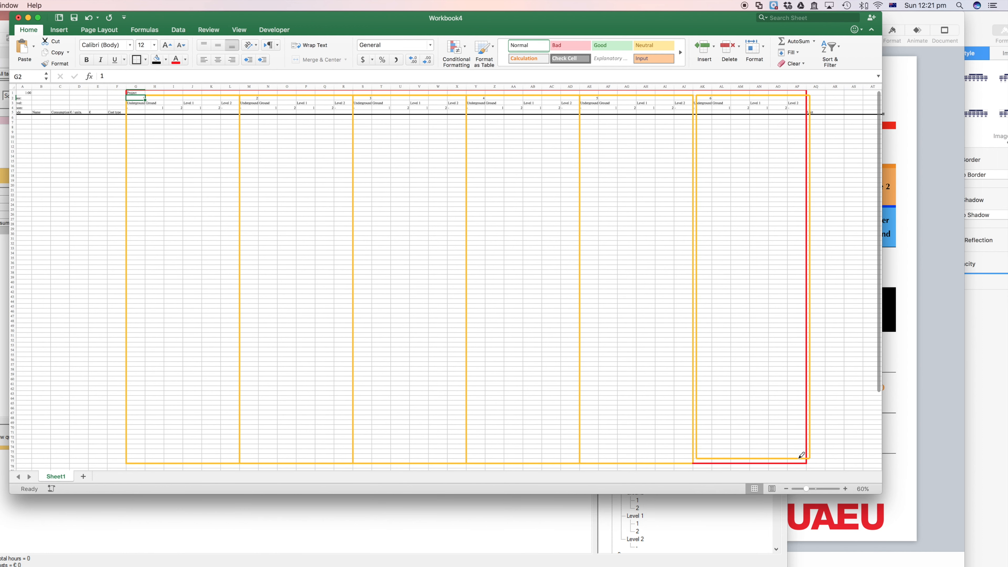
{"action": "left_click_drag", "start_coordinate": [802, 455], "coordinate": [801, 463]}
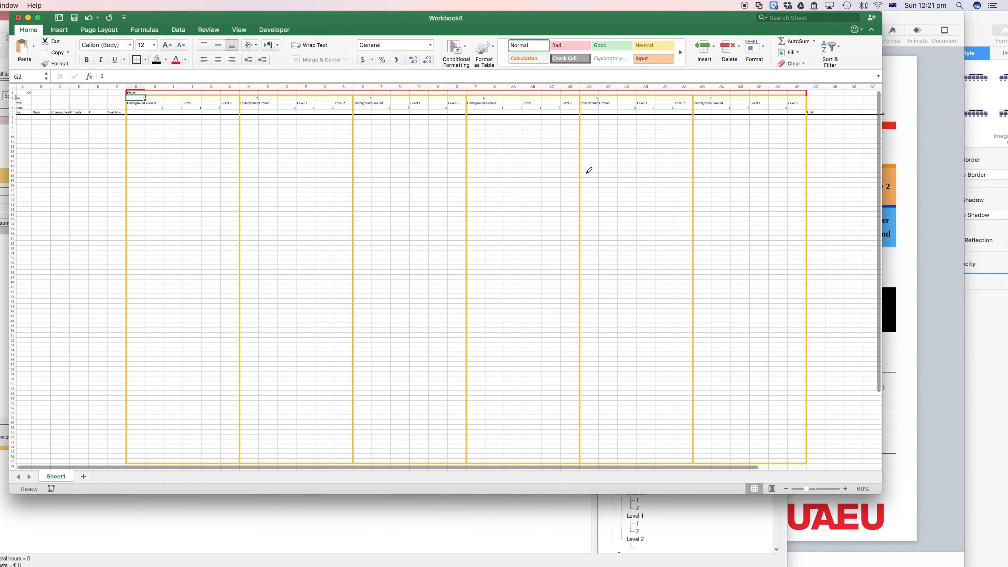
Step: Set the border line color to light blue and draw a frame around each level block in every zone, from the Level row down
{"action": "left_click", "coordinate": [146, 61]}
{"action": "left_click", "coordinate": [146, 60]}
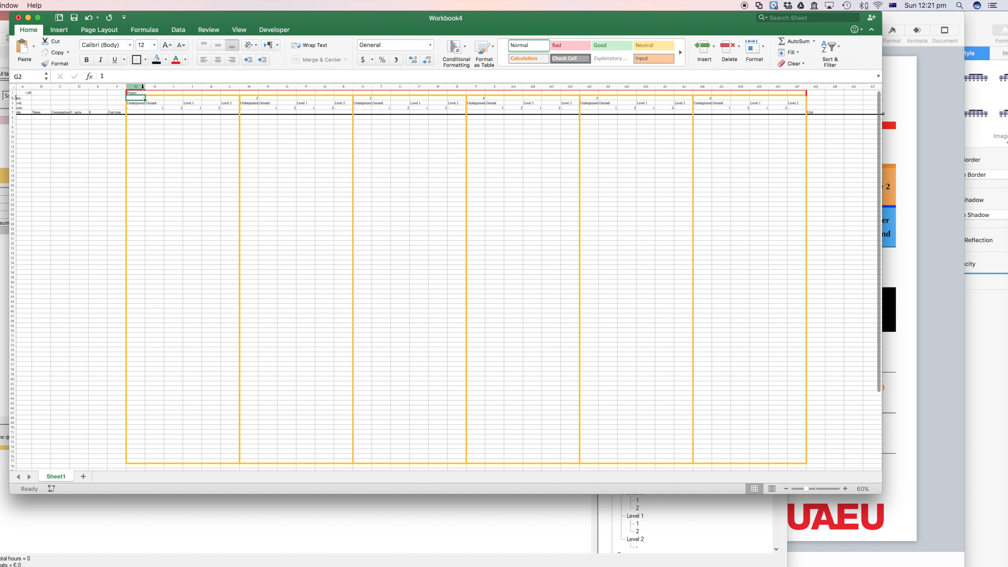
{"action": "left_click", "coordinate": [146, 59]}
{"action": "mouse_move", "coordinate": [202, 301]}
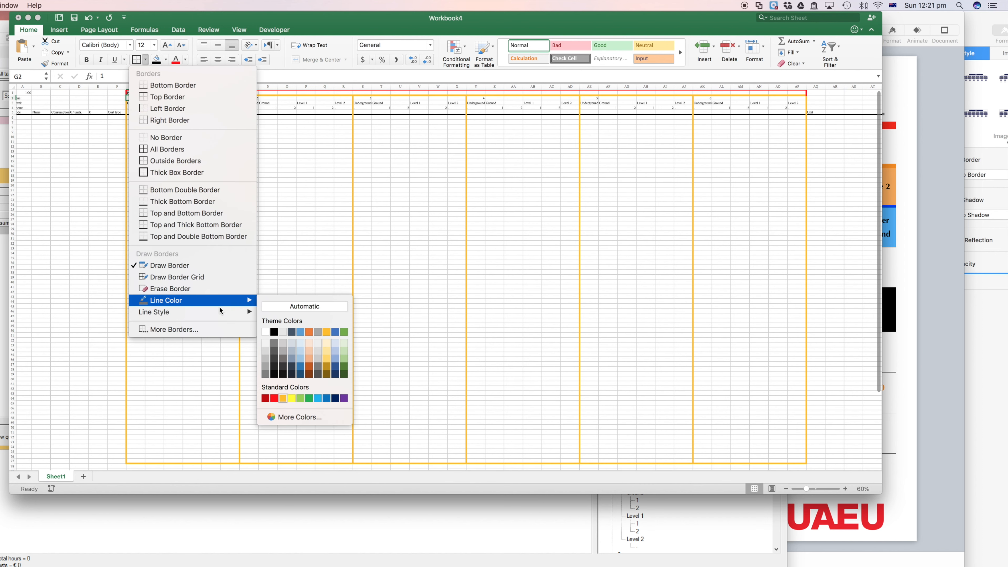
{"action": "left_click", "coordinate": [320, 400]}
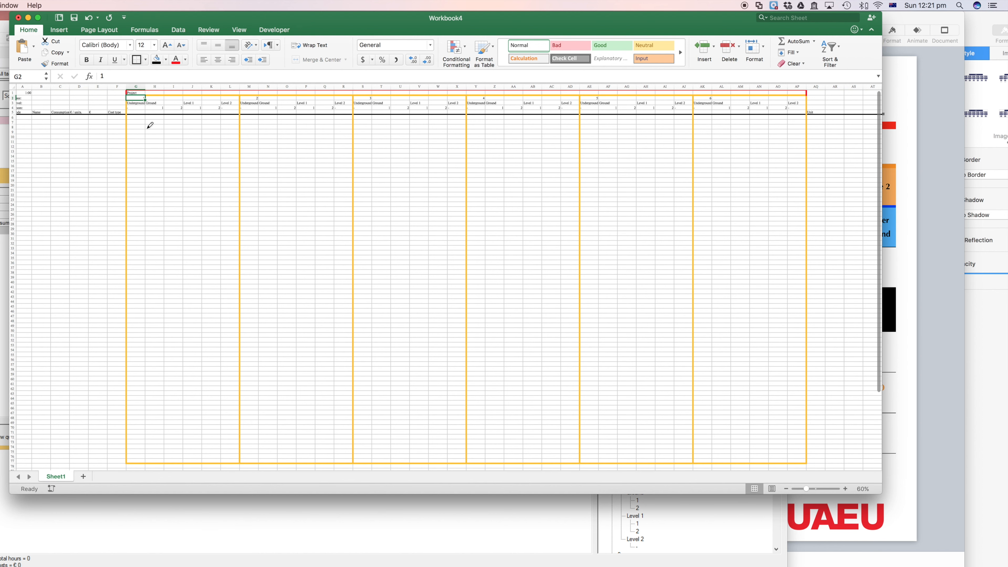
{"action": "mouse_move", "coordinate": [138, 108]}
{"action": "left_mouse_down"}
{"action": "mouse_move", "coordinate": [137, 221]}
{"action": "mouse_move", "coordinate": [120, 314]}
{"action": "mouse_move", "coordinate": [128, 443]}
{"action": "mouse_move", "coordinate": [145, 459]}
{"action": "mouse_move", "coordinate": [140, 446]}
{"action": "left_mouse_up"}
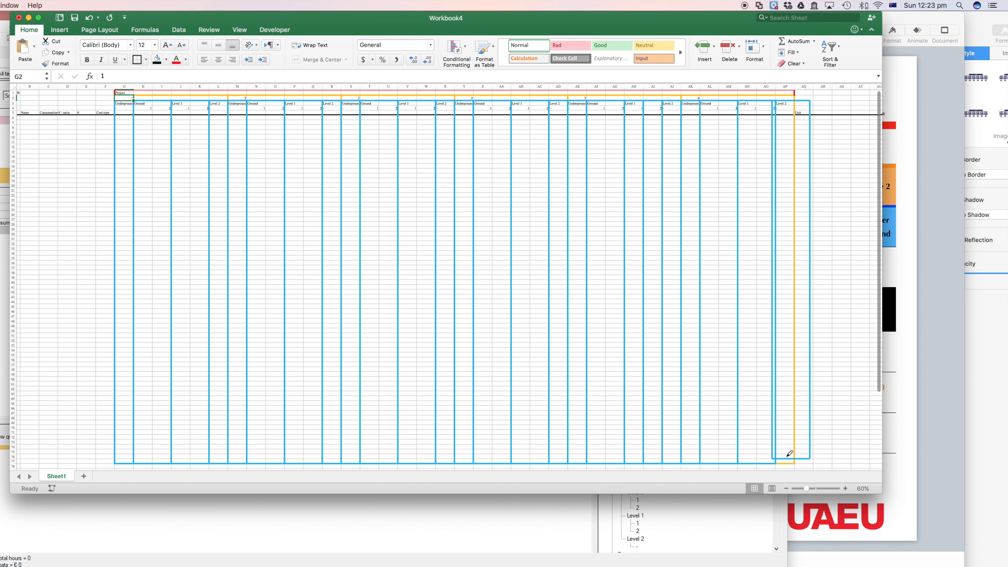
{"action": "left_click_drag", "start_coordinate": [790, 453], "coordinate": [790, 456]}
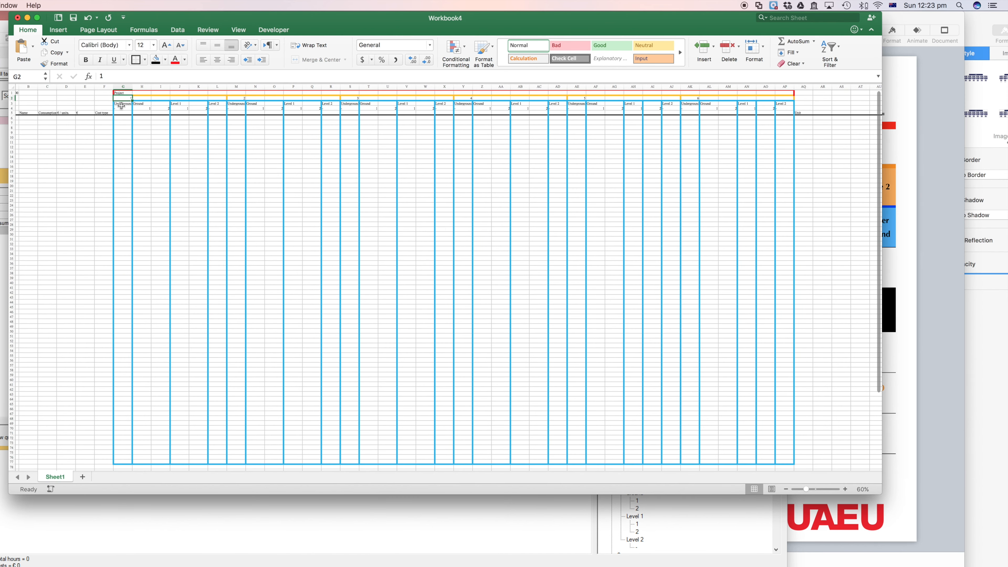
{"action": "left_click", "coordinate": [142, 123]}
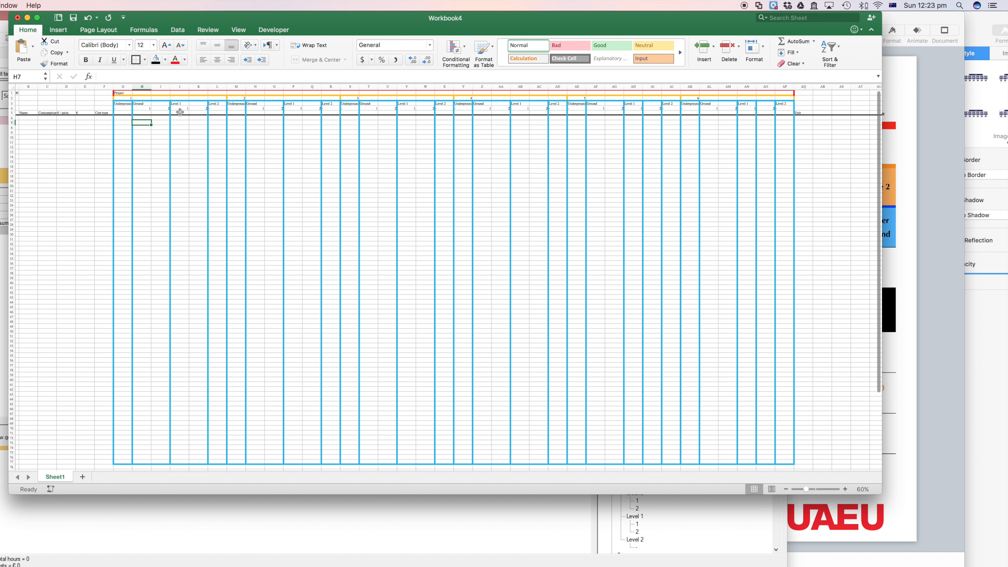
{"action": "left_click", "coordinate": [120, 92]}
{"action": "left_click", "coordinate": [122, 104]}
{"action": "left_click", "coordinate": [120, 93]}
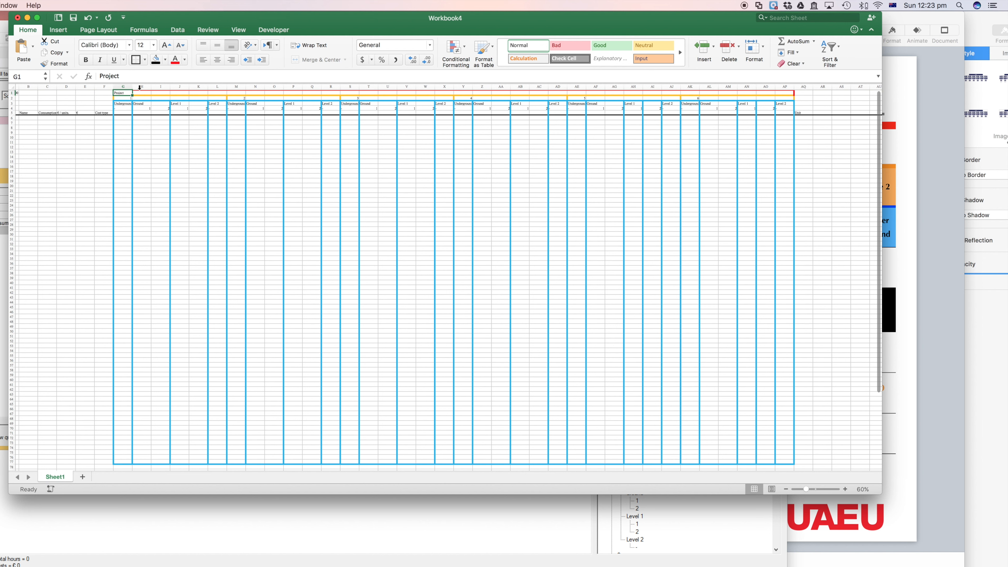
{"action": "left_click", "coordinate": [124, 85]}
{"action": "left_click", "coordinate": [122, 118]}
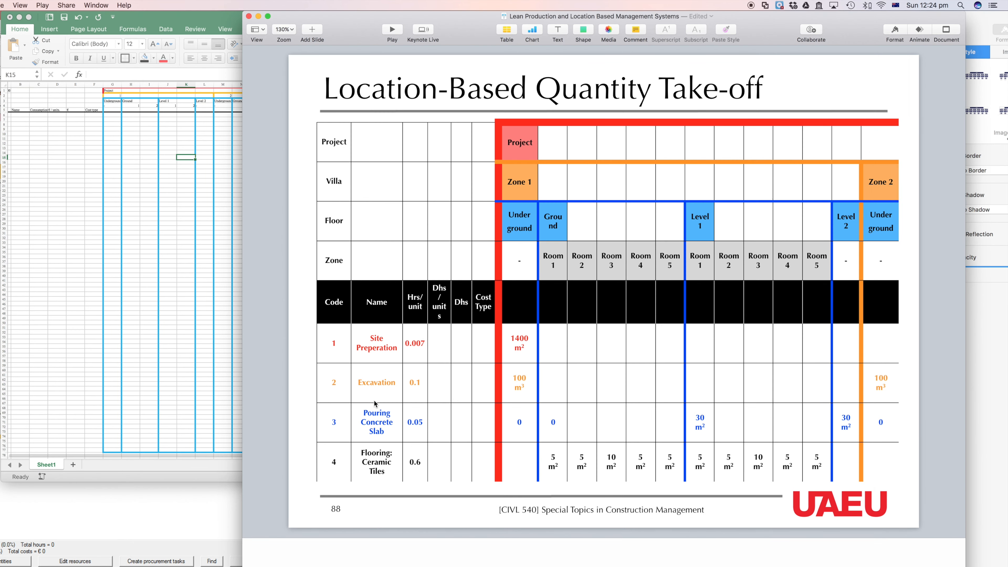
Step: Copy the codes, names and Hrs/unit values of the four tasks from the Keynote take-off table into the Excel sheet, starting at A6
{"action": "left_click", "coordinate": [413, 356]}
{"action": "left_click_drag", "start_coordinate": [328, 346], "coordinate": [419, 472]}
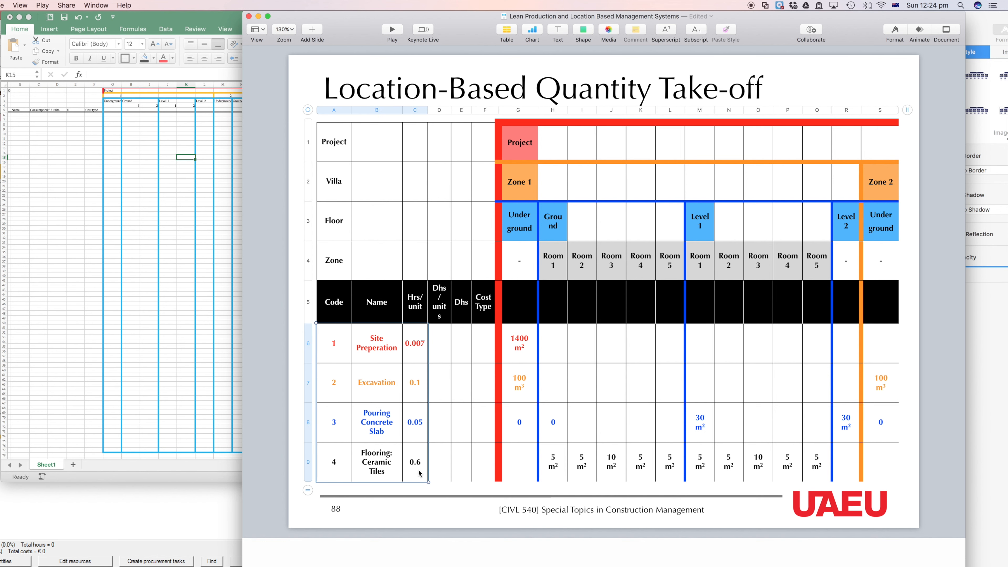
{"action": "left_click", "coordinate": [35, 141]}
{"action": "left_click", "coordinate": [20, 116]}
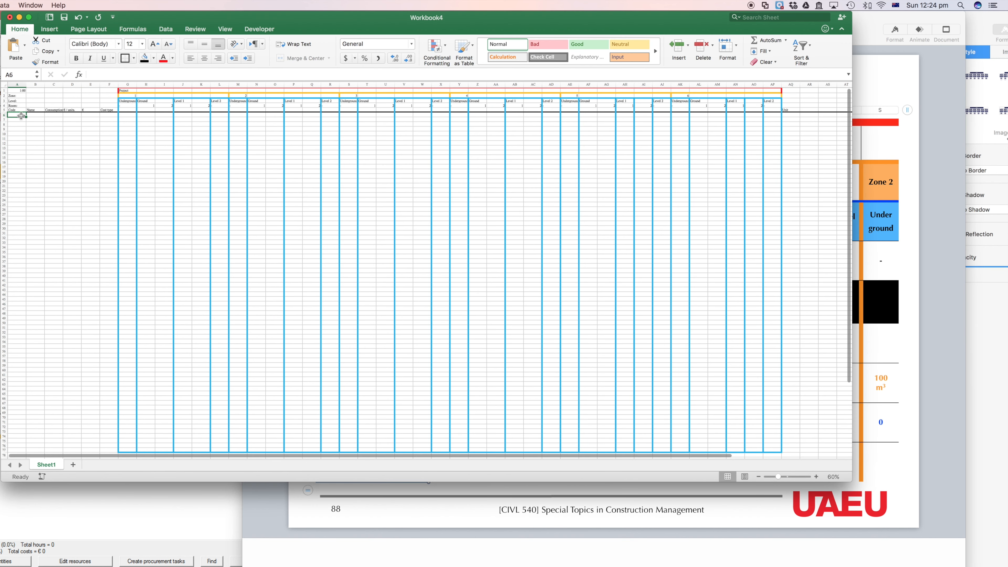
{"action": "key", "text": "cmd+v"}
Step: Widen columns B and C to fit the task names and the consumption header
{"action": "left_click", "coordinate": [36, 120]}
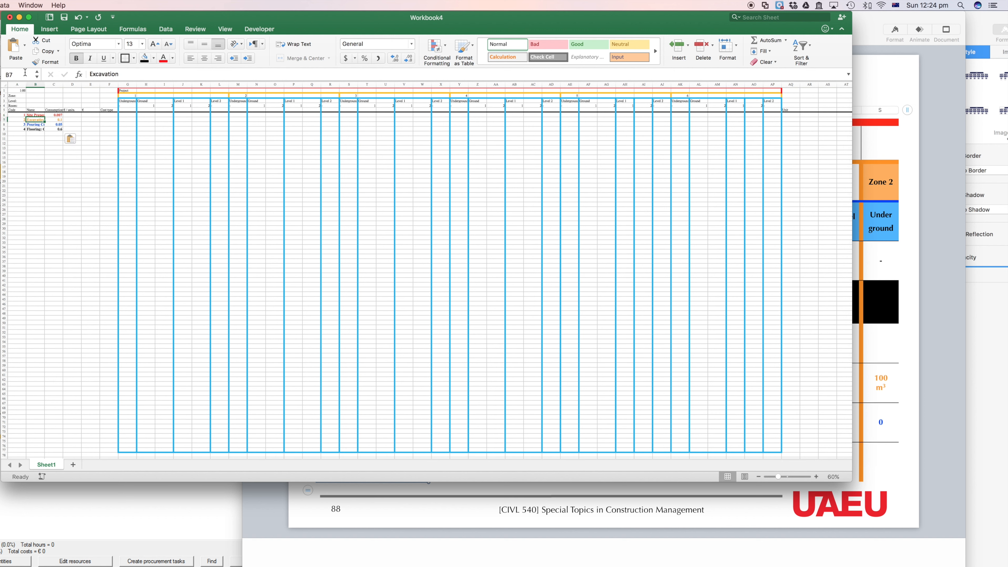
{"action": "left_click", "coordinate": [17, 84]}
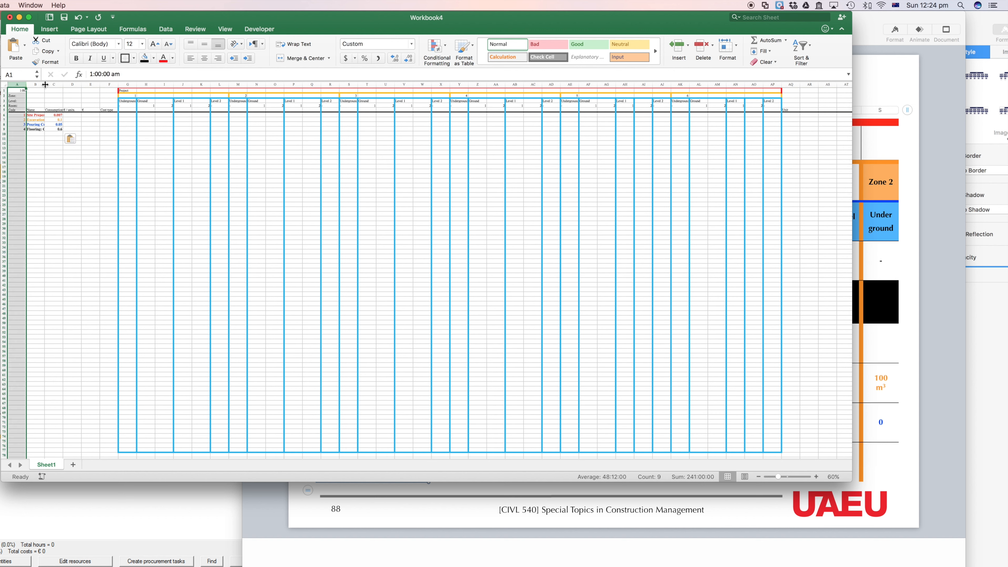
{"action": "left_click_drag", "start_coordinate": [45, 85], "coordinate": [87, 84]}
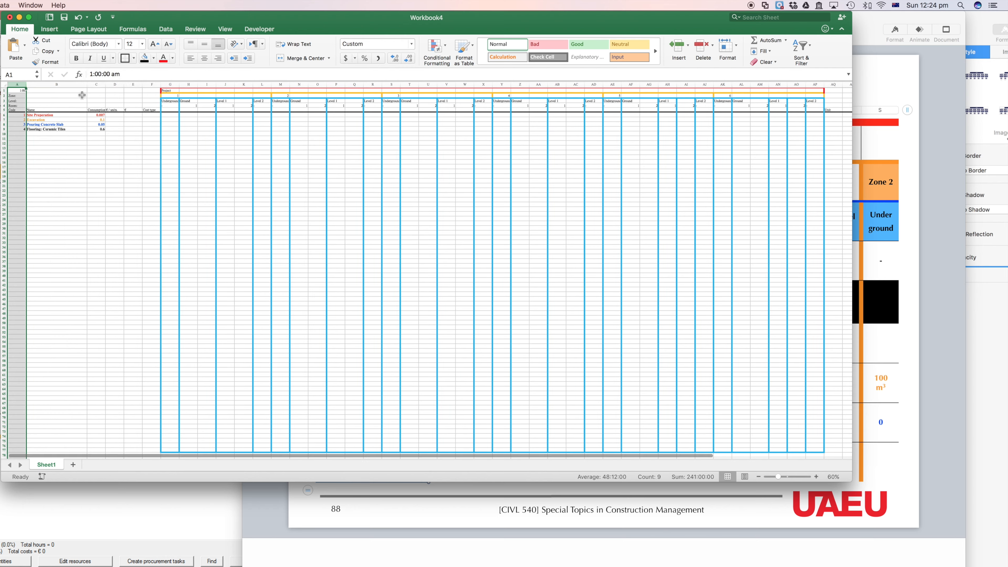
{"action": "left_click", "coordinate": [53, 115]}
{"action": "left_click", "coordinate": [101, 115]}
{"action": "left_click_drag", "start_coordinate": [106, 84], "coordinate": [179, 86]}
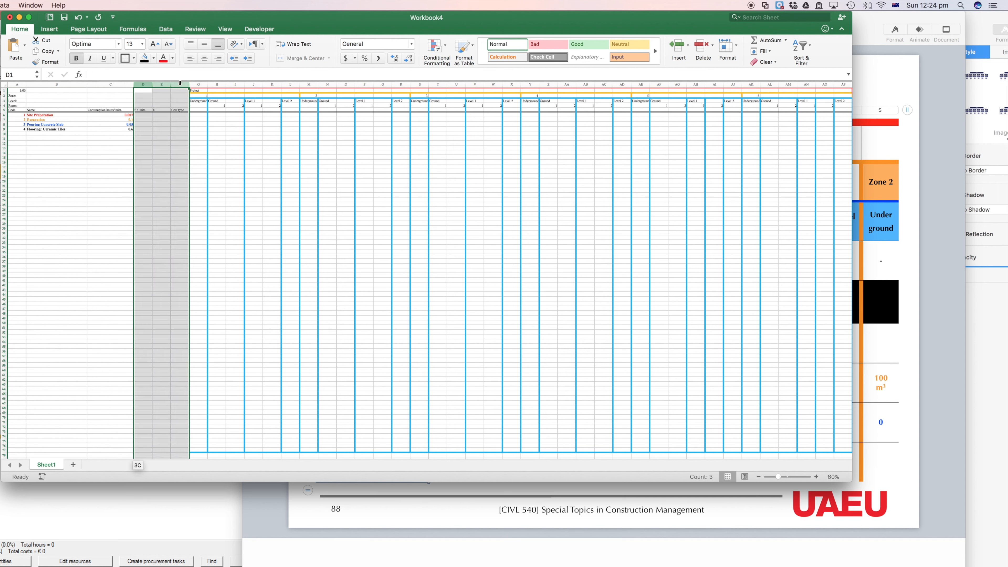
{"action": "left_click", "coordinate": [198, 129]}
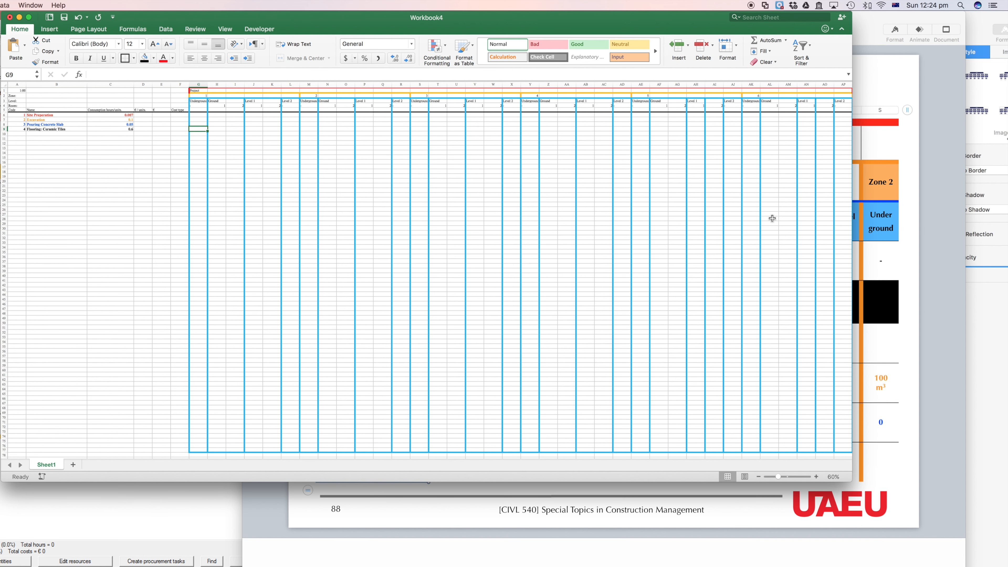
Step: Check the quantities in the Keynote take-off table and enter 1400 for Site Preparation in cell G6 of the Excel sheet
{"action": "left_click", "coordinate": [950, 262]}
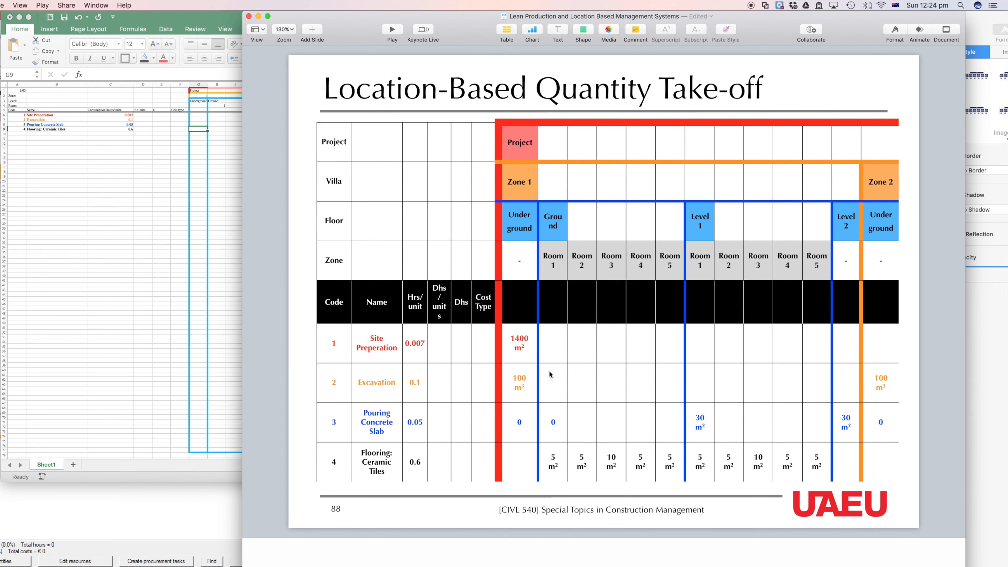
{"action": "left_click", "coordinate": [217, 139]}
{"action": "left_click", "coordinate": [198, 116]}
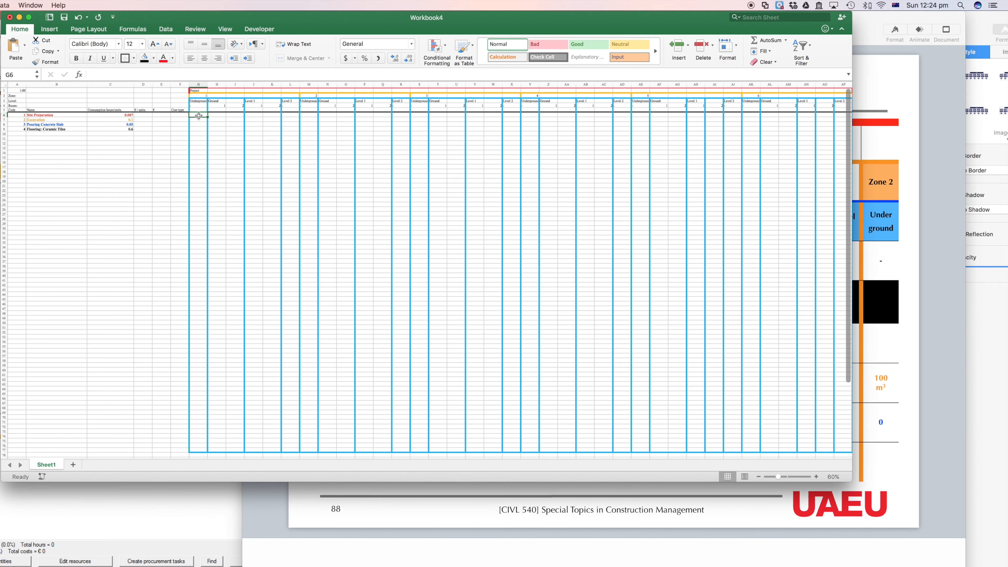
{"action": "type", "text": "1400"}
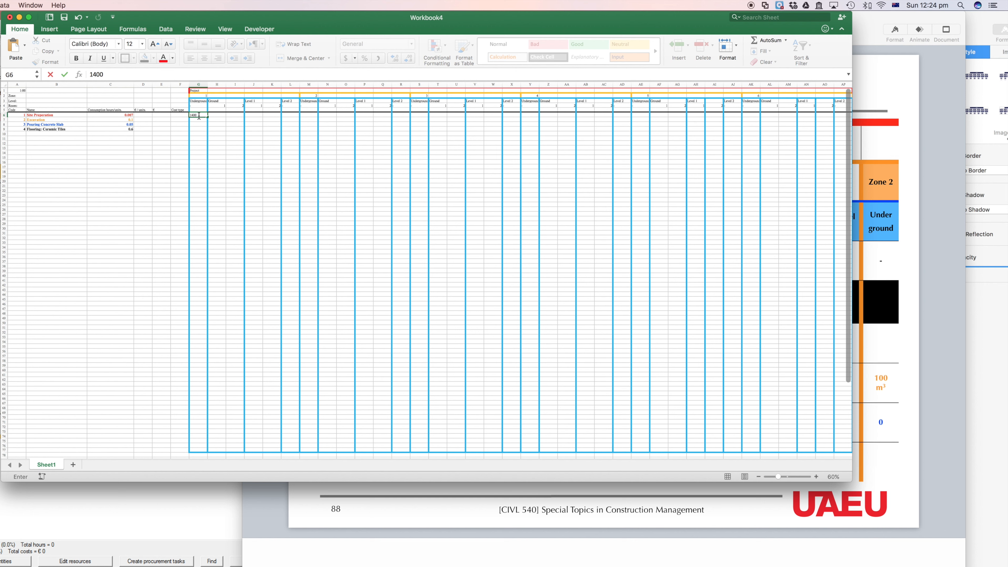
{"action": "left_click", "coordinate": [229, 118]}
Step: Enter M2 as the unit for Site Preparation in cell AQ6
{"action": "scroll", "coordinate": [214, 118], "scroll_direction": "down", "scroll_amount": 3}
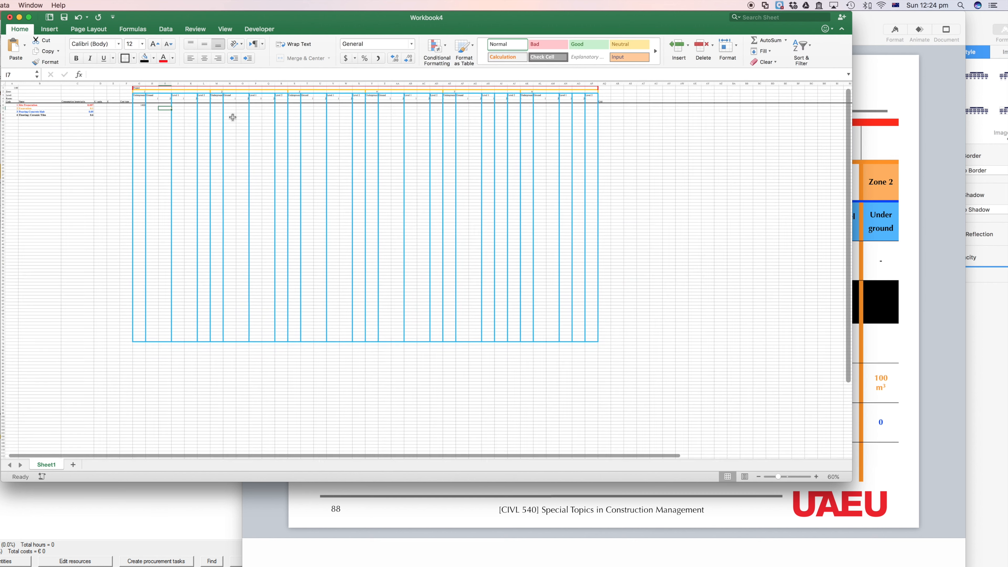
{"action": "left_click", "coordinate": [166, 110]}
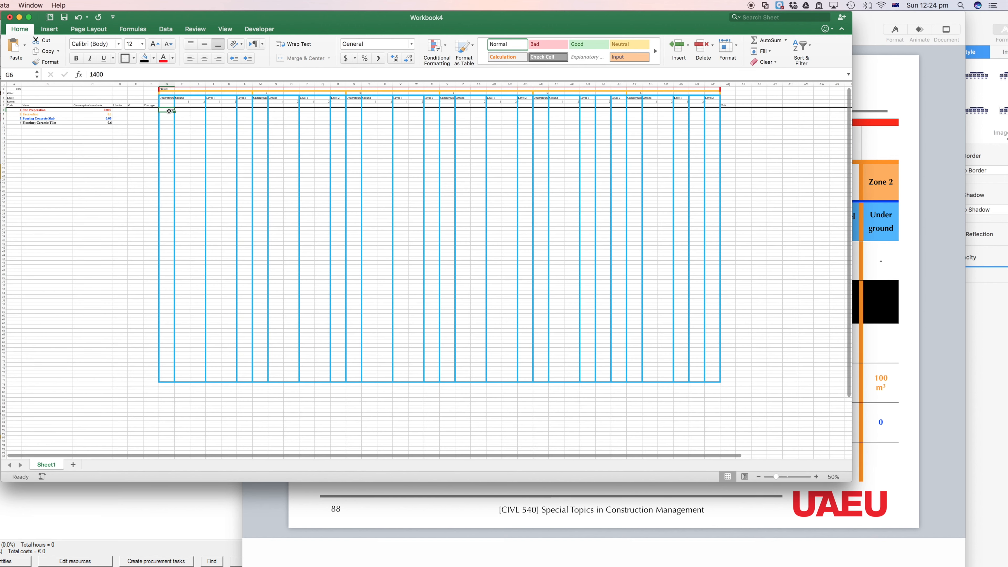
{"action": "left_click", "coordinate": [729, 111]}
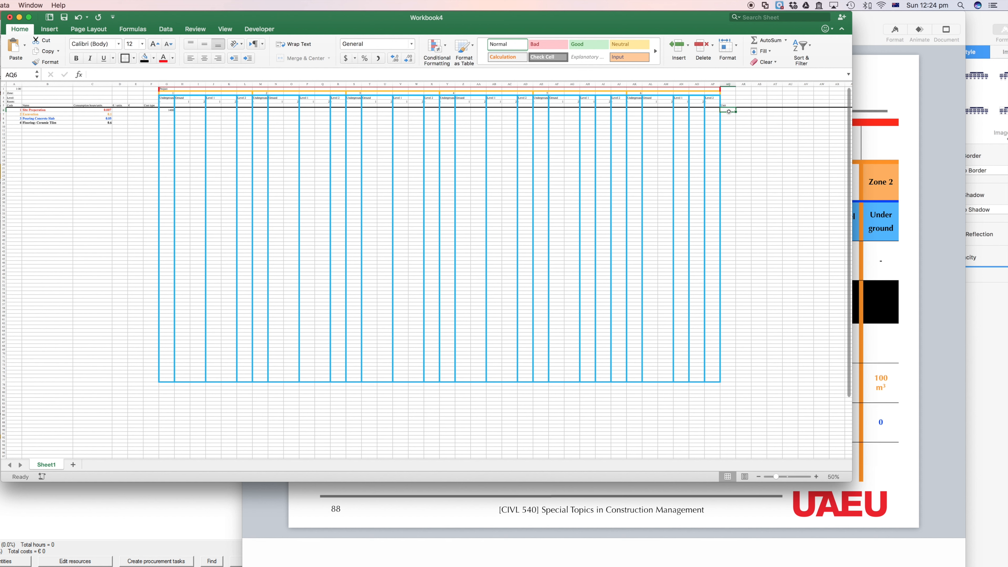
{"action": "type", "text": "M2"}
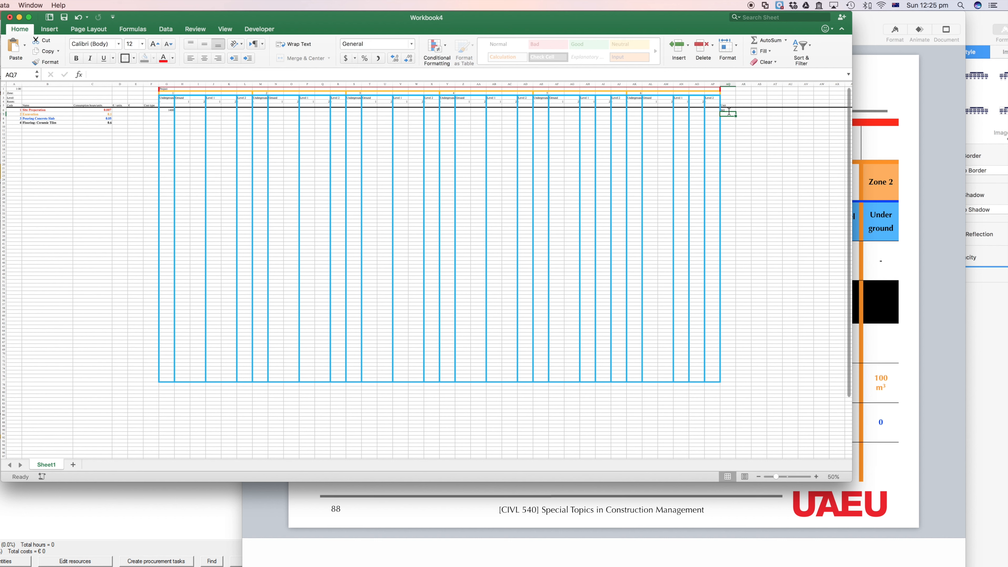
{"action": "key", "text": "Return"}
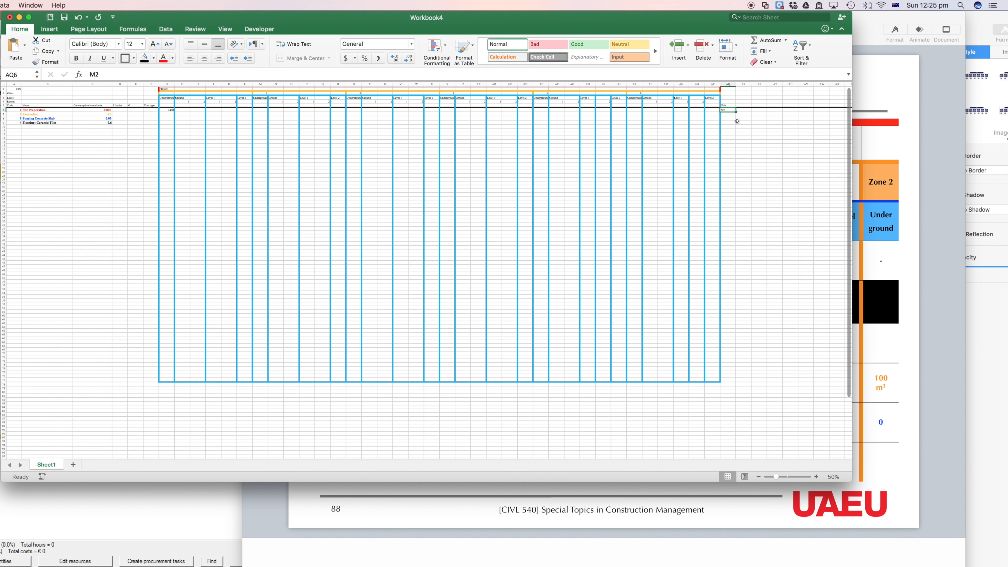
{"action": "left_click", "coordinate": [726, 115]}
{"action": "left_click", "coordinate": [165, 111]}
{"action": "left_click", "coordinate": [728, 111]}
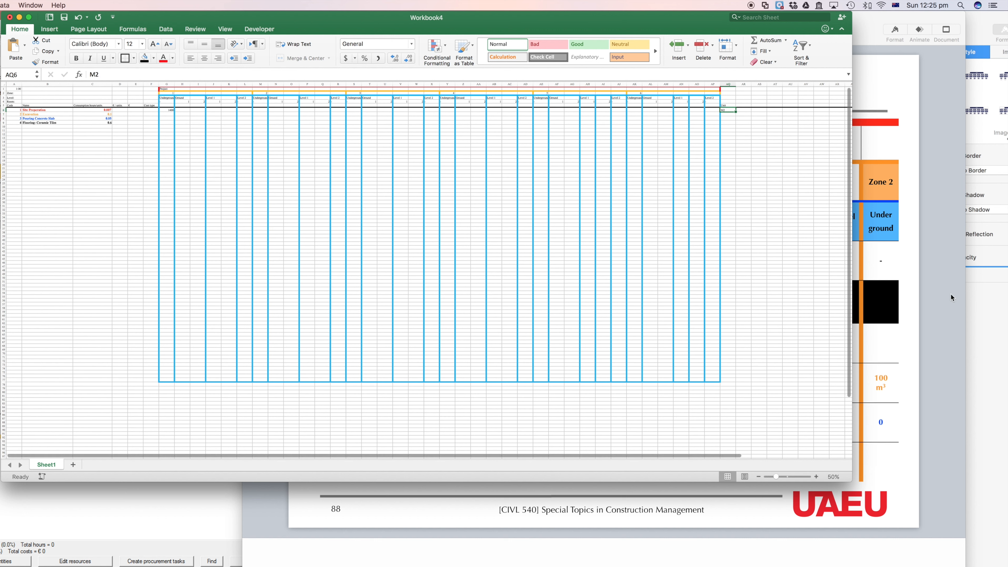
Step: Switch to the Assigment 4 Example presentation in Keynote to examine the zone layout and the project breakdown
{"action": "left_click", "coordinate": [946, 299]}
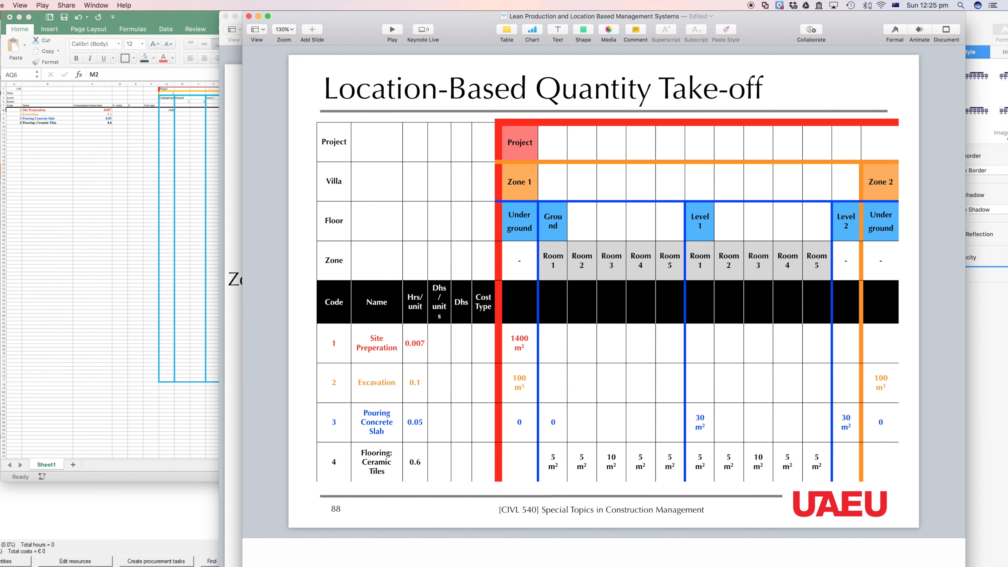
{"action": "left_click", "coordinate": [234, 483]}
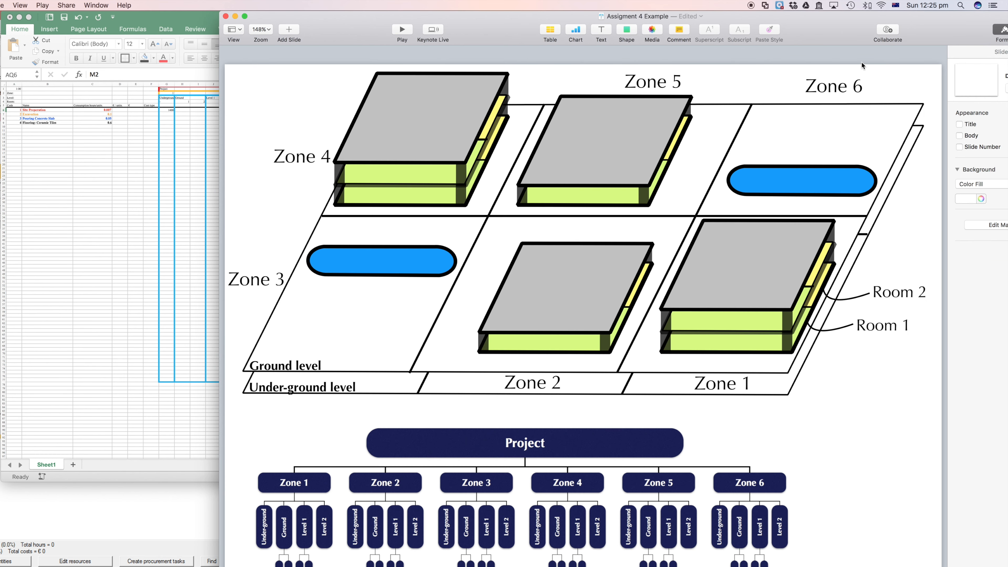
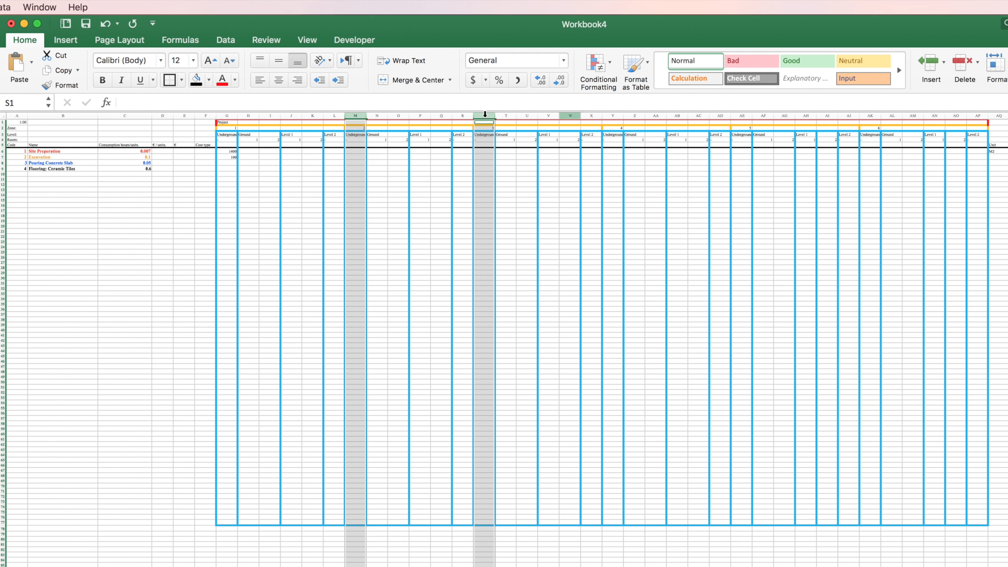
Step: Enter 100 as the Excavation quantity for the Zone 2 underground level in cell M7
{"action": "left_click", "coordinate": [229, 159]}
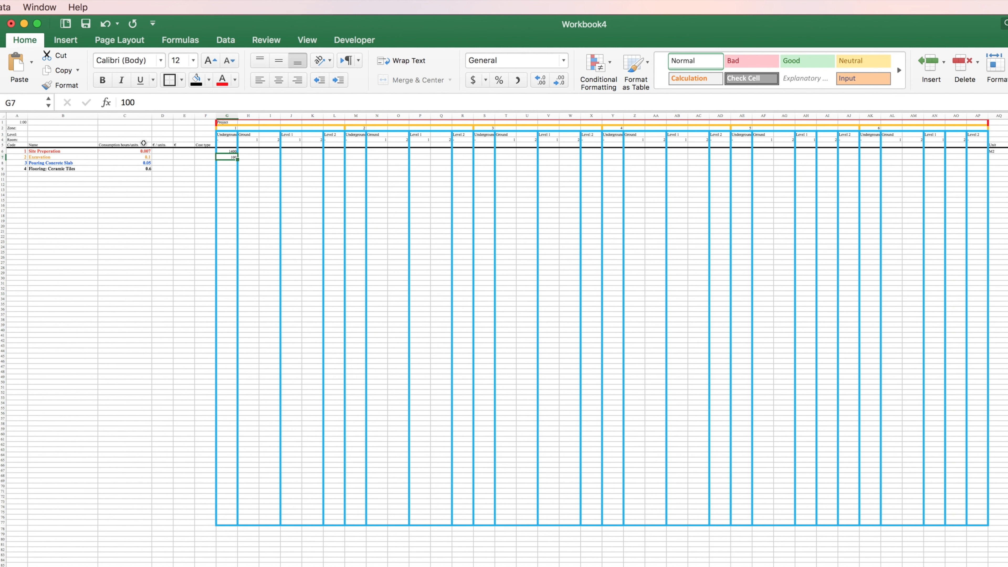
{"action": "left_click", "coordinate": [232, 115]}
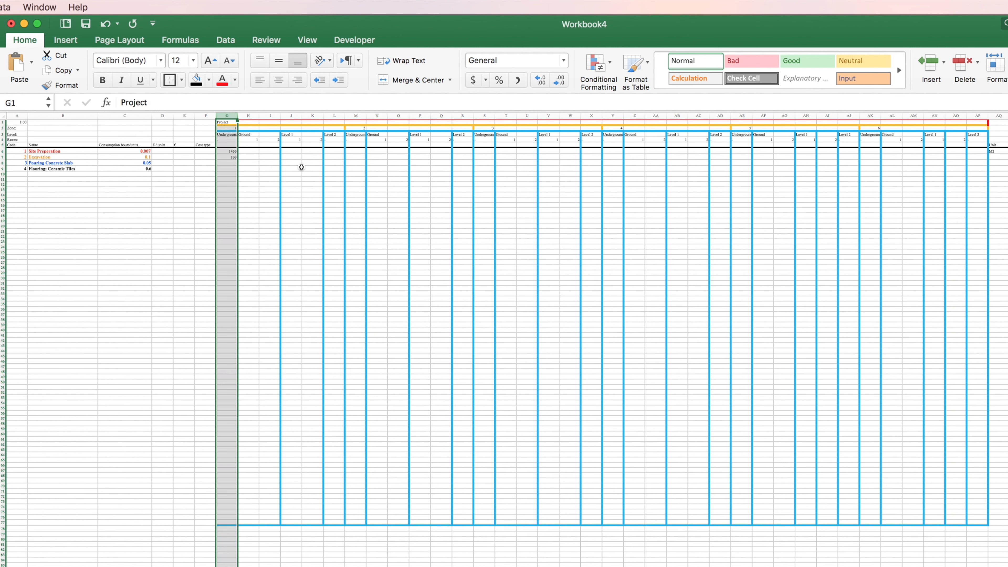
{"action": "left_click", "coordinate": [355, 160]}
{"action": "left_click", "coordinate": [356, 158]}
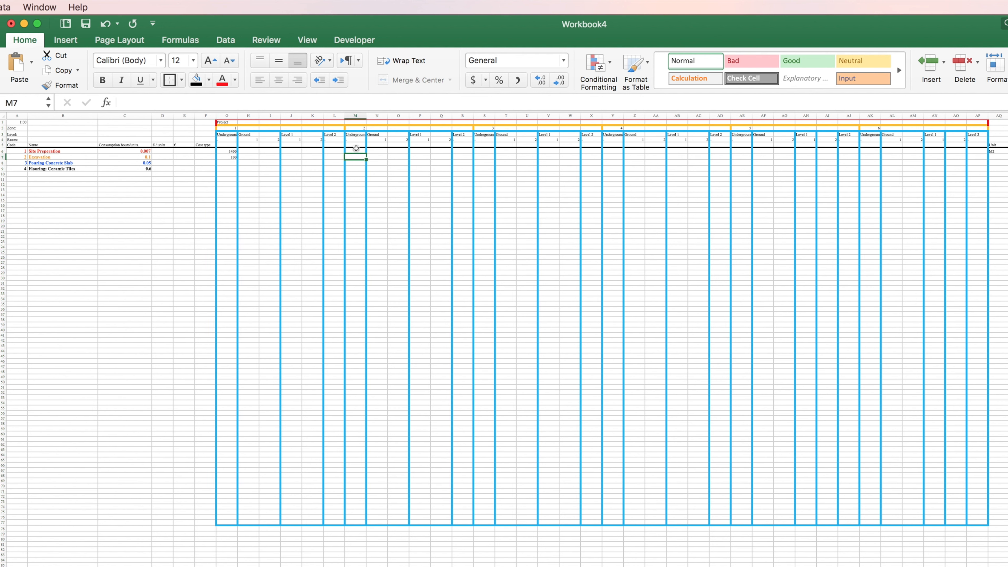
{"action": "left_click", "coordinate": [355, 115]}
{"action": "left_click", "coordinate": [357, 157]}
{"action": "type", "text": "100"}
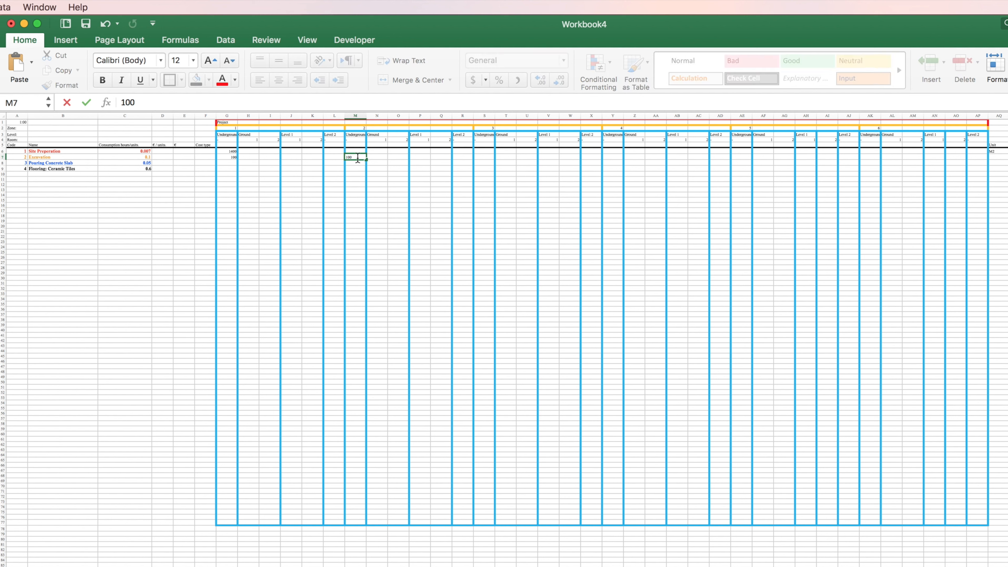
Step: Enter 50 as the Excavation quantity for the Zone 3 underground level in cell S7, checking Zone 3 in the Keynote layout
{"action": "left_click", "coordinate": [486, 157]}
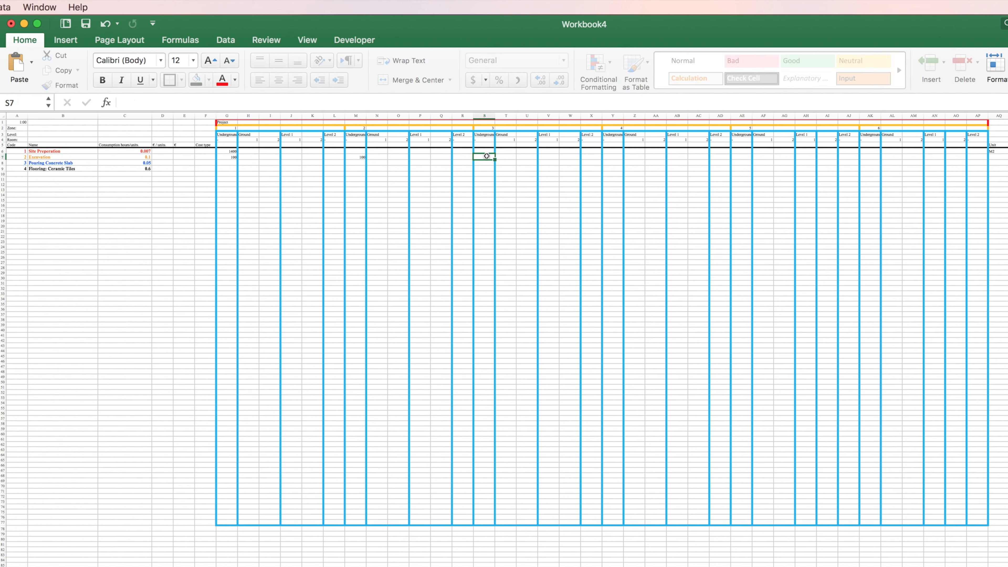
{"action": "type", "text": "50"}
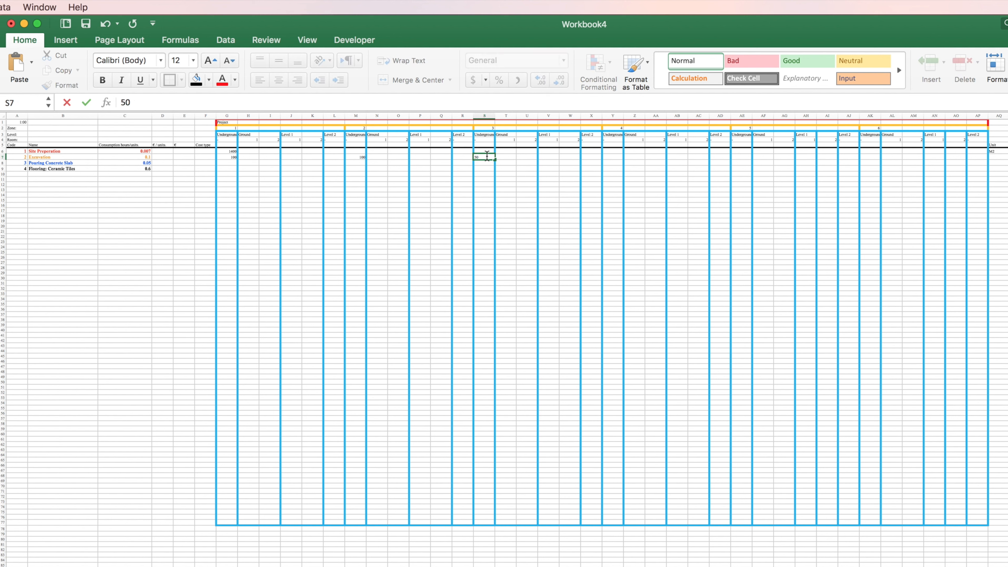
{"action": "key", "text": "super+Tab"}
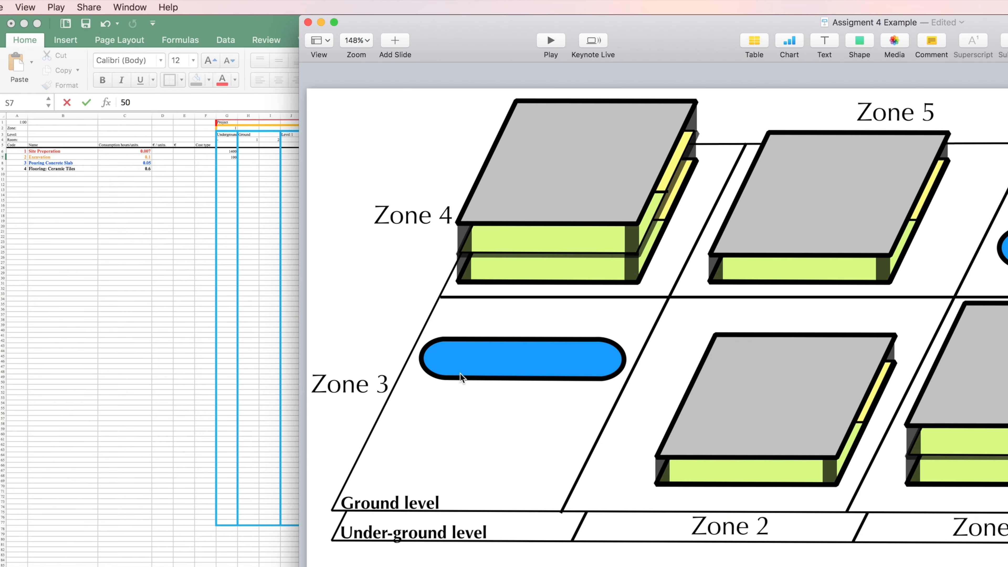
{"action": "left_click", "coordinate": [226, 302]}
{"action": "left_click", "coordinate": [476, 169]}
{"action": "left_click", "coordinate": [485, 159]}
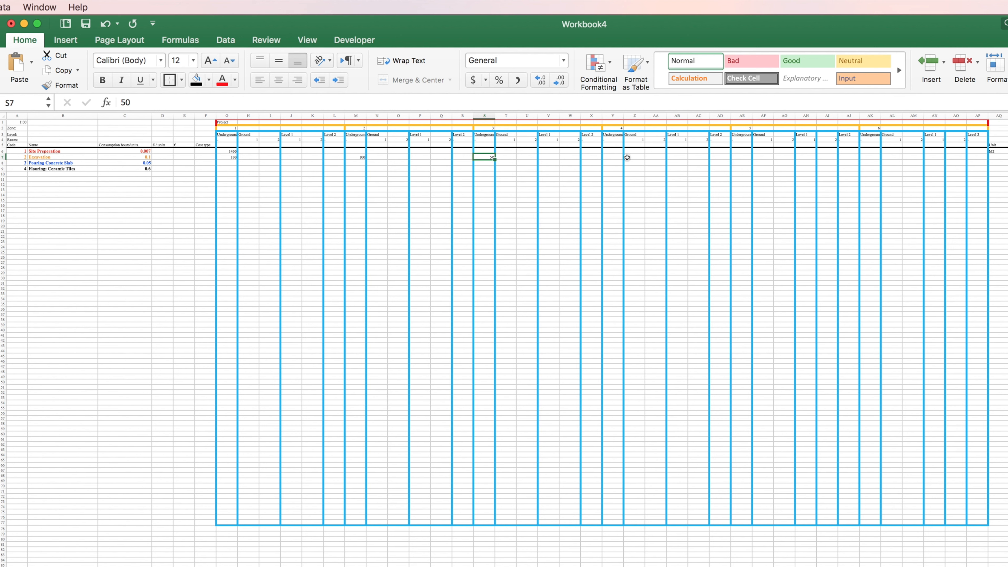
Step: Enter 100 as the Excavation quantity for the underground levels of Zones 4 and 5 in cells Y7 and AE7
{"action": "left_click", "coordinate": [614, 158]}
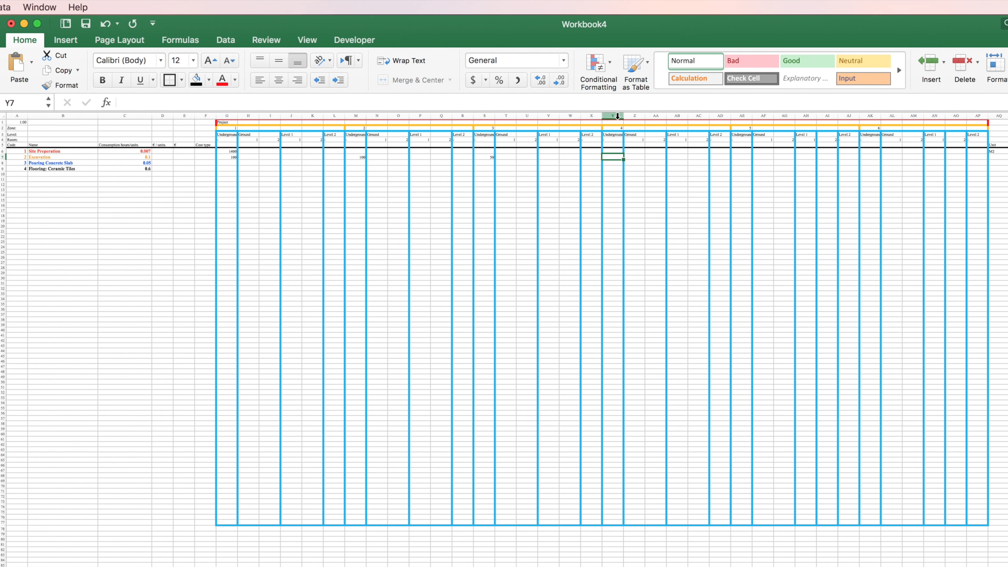
{"action": "key", "text": "ctrl+space"}
{"action": "left_click", "coordinate": [614, 158]}
{"action": "type", "text": "100"}
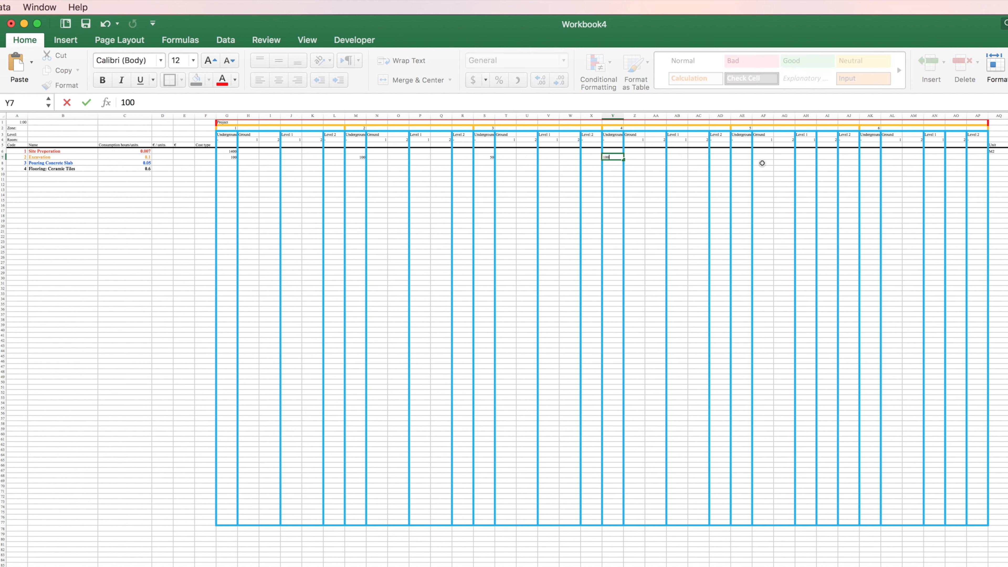
{"action": "left_click", "coordinate": [744, 159]}
{"action": "type", "text": "100"}
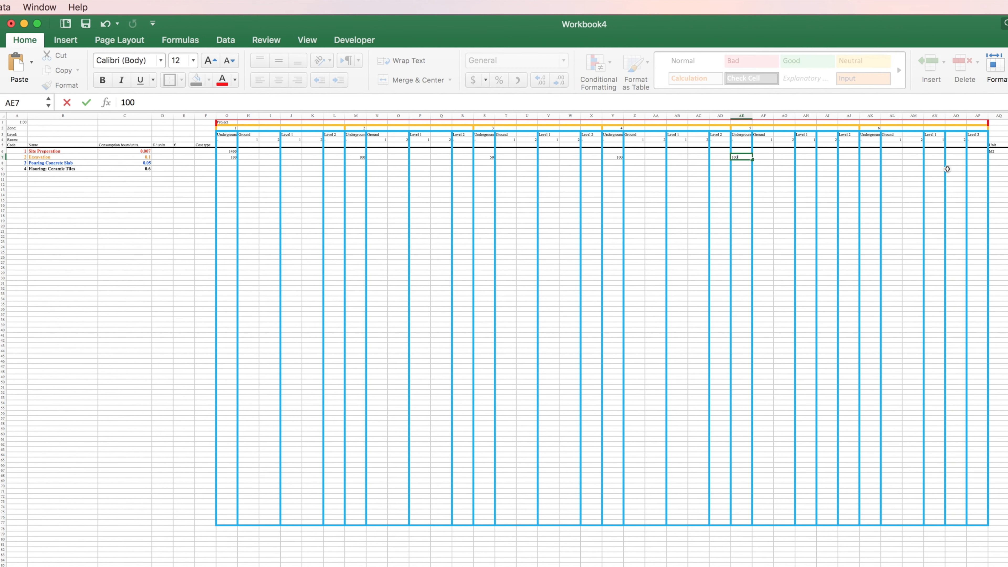
Step: Enter 50 as the Excavation quantity for the Zone 6 underground level in cell AK7
{"action": "scroll", "coordinate": [926, 174], "scroll_direction": "up", "scroll_amount": 5}
{"action": "scroll", "coordinate": [926, 173], "scroll_direction": "up", "scroll_amount": 3}
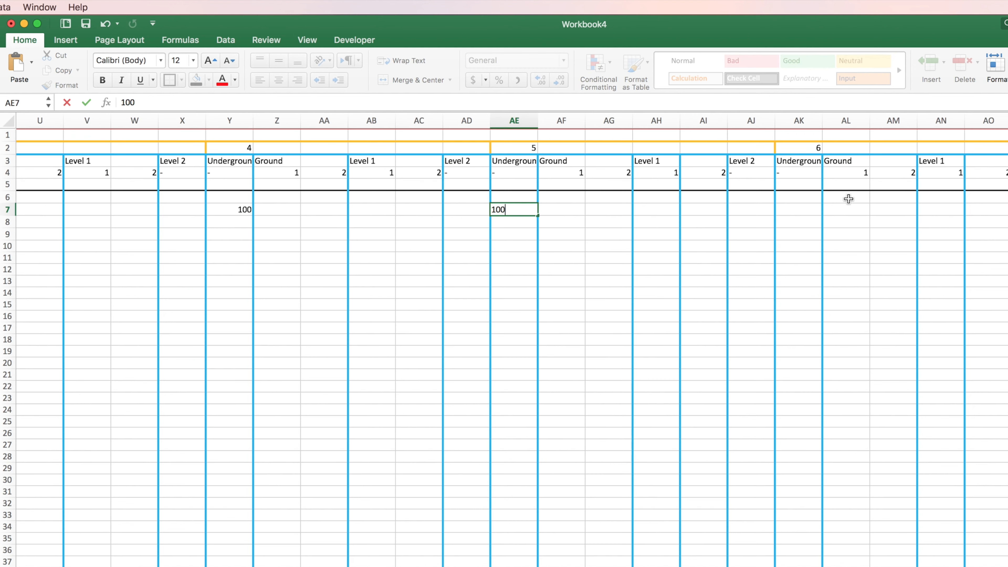
{"action": "left_click", "coordinate": [797, 214]}
{"action": "type", "text": "50"}
{"action": "left_click", "coordinate": [876, 214]}
Step: Enter M3 as the unit for Excavation in cell AQ7
{"action": "left_click", "coordinate": [1007, 209]}
{"action": "scroll", "coordinate": [1007, 209], "scroll_direction": "up", "scroll_amount": 5}
{"action": "scroll", "coordinate": [1007, 209], "scroll_direction": "up", "scroll_amount": 2}
{"action": "scroll", "coordinate": [1007, 209], "scroll_direction": "right", "scroll_amount": 2}
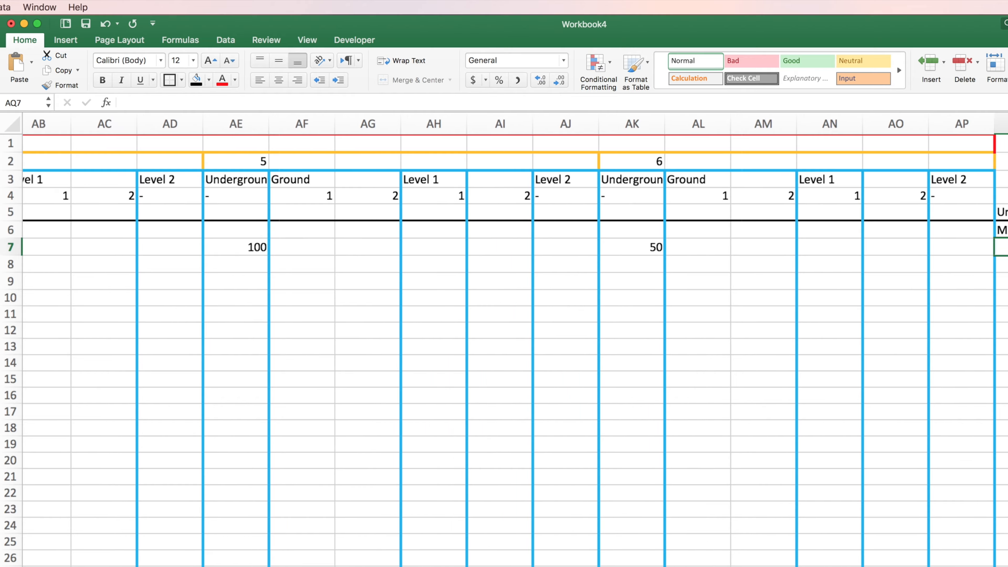
{"action": "type", "text": "M3"}
{"action": "left_click", "coordinate": [1006, 311]}
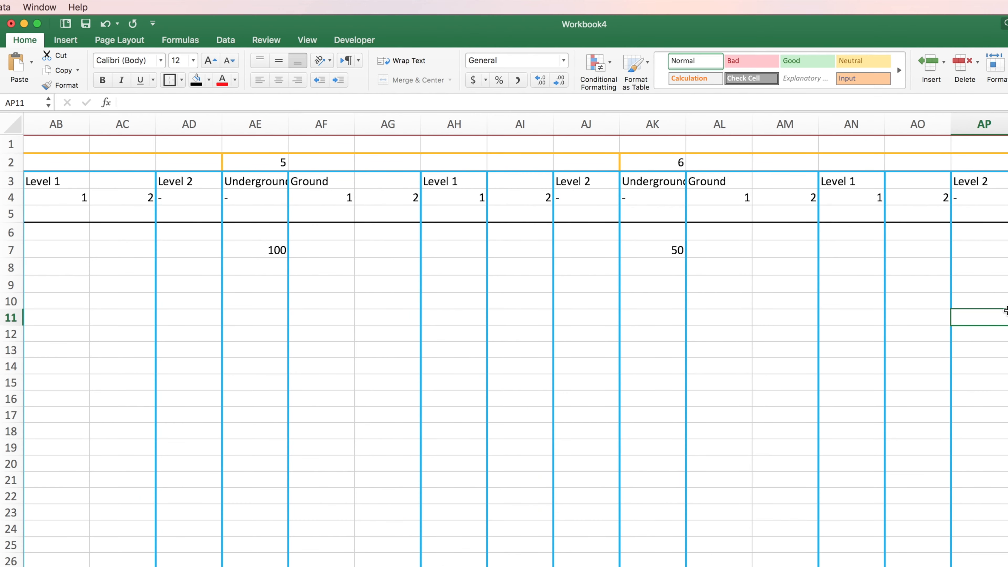
Step: Review the task rows, then examine the building levels per zone in the Keynote presentation and return to Excel
{"action": "scroll", "coordinate": [1007, 311], "scroll_direction": "down", "scroll_amount": 5}
{"action": "scroll", "coordinate": [1007, 312], "scroll_direction": "left", "scroll_amount": 10}
{"action": "scroll", "coordinate": [1007, 313], "scroll_direction": "down", "scroll_amount": 3}
{"action": "scroll", "coordinate": [633, 304], "scroll_direction": "up", "scroll_amount": 3}
{"action": "scroll", "coordinate": [633, 304], "scroll_direction": "up", "scroll_amount": 1}
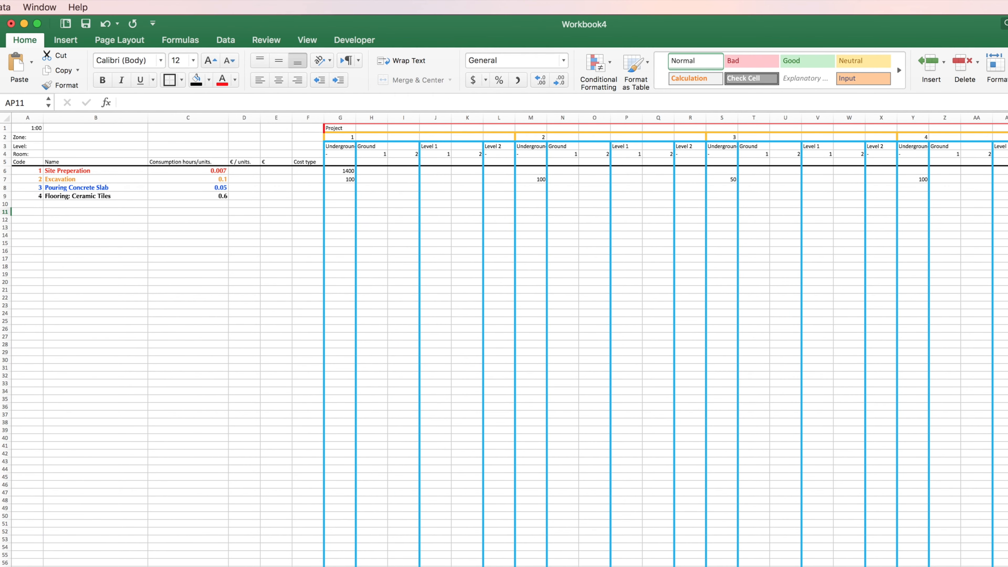
{"action": "key", "text": "super+Tab"}
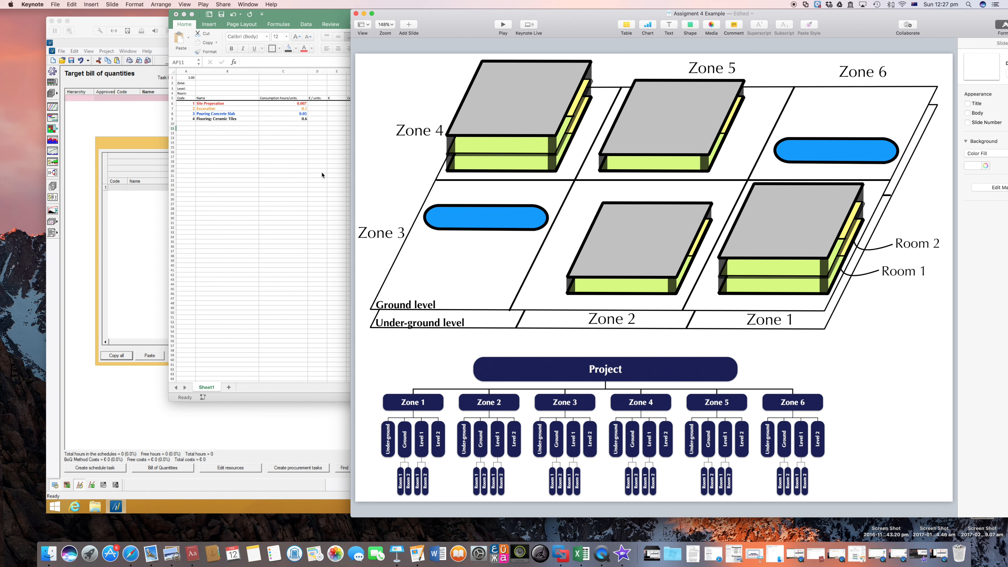
{"action": "left_click", "coordinate": [324, 186]}
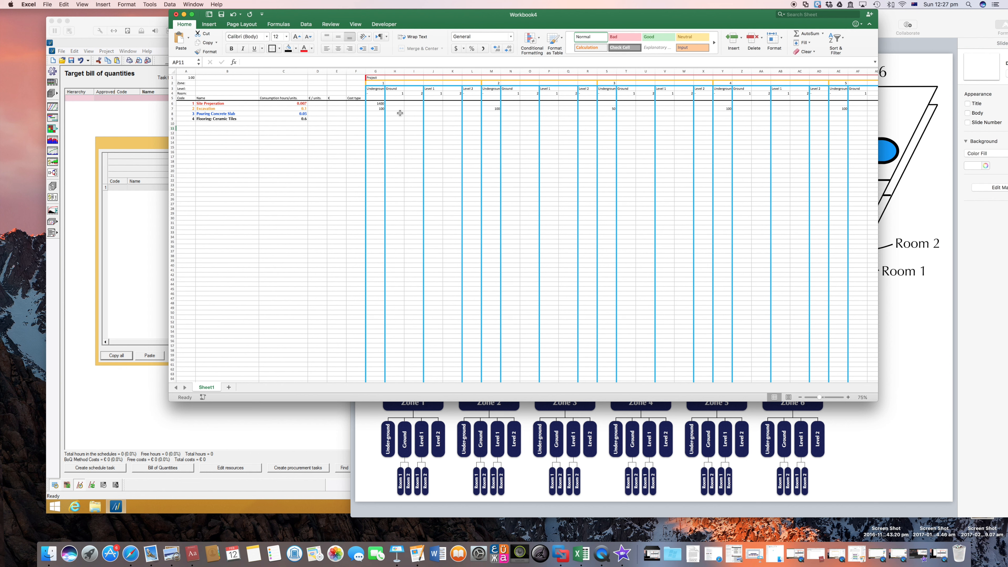
Step: Enter 30 as the Pouring Concrete Slab quantity for Zone 1 Level 1 and Level 2 in cells J8 and L8
{"action": "left_click", "coordinate": [432, 114]}
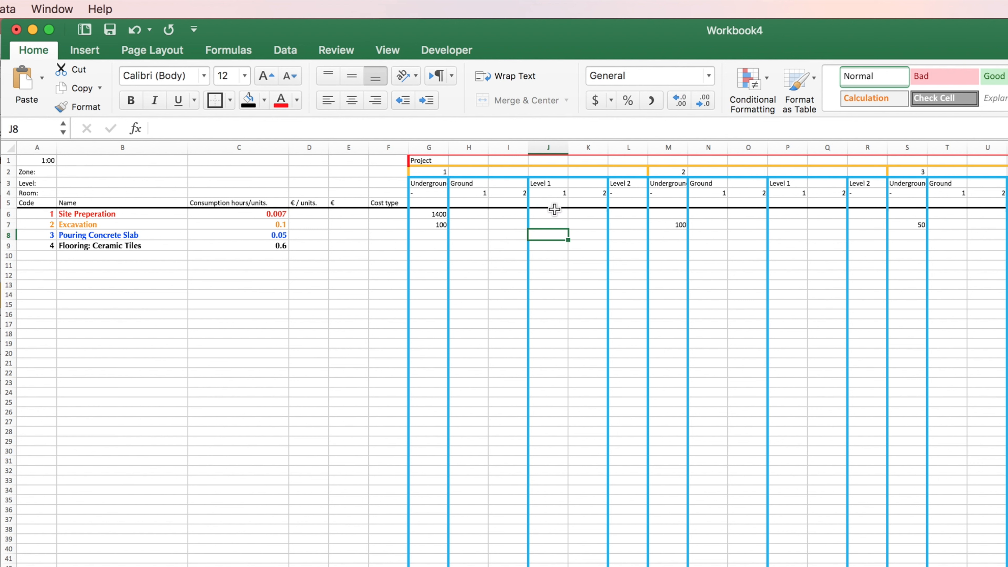
{"action": "type", "text": "30"}
{"action": "key", "text": "Tab"}
{"action": "left_click", "coordinate": [561, 238]}
{"action": "key", "text": "Right"}
{"action": "key", "text": "Right"}
{"action": "type", "text": "30"}
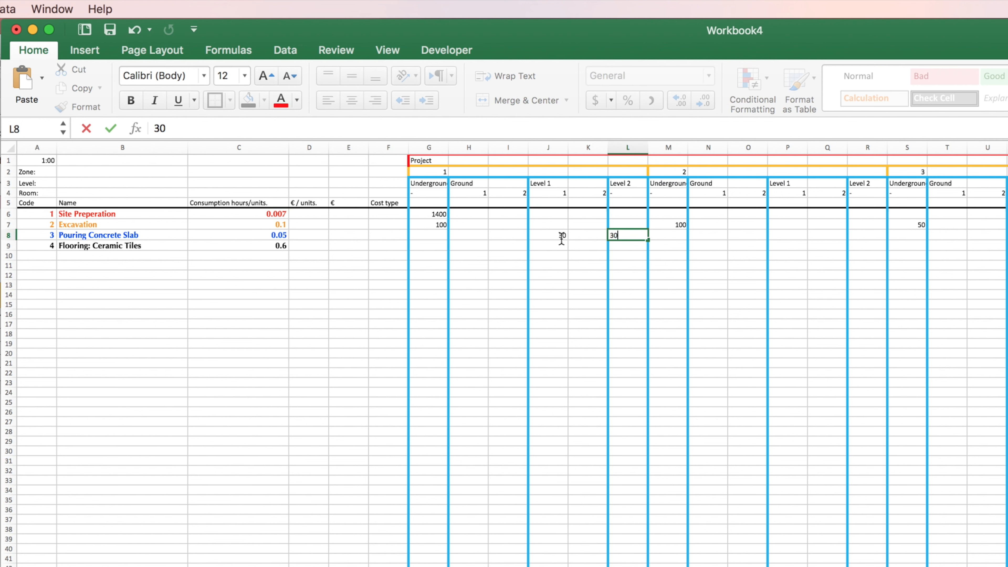
{"action": "key", "text": "Left"}
{"action": "key", "text": "Left"}
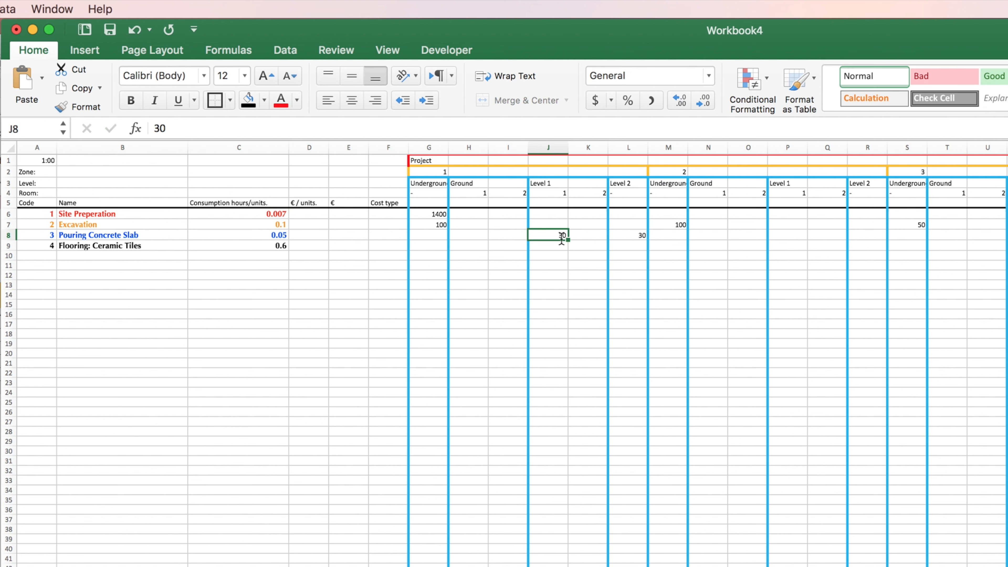
{"action": "key", "text": "Right"}
{"action": "key", "text": "Right"}
Step: Check Zone 2 in the Keynote layout and enter 30 for Pouring Concrete Slab on its Level 1 in cell P8
{"action": "key", "text": "Right"}
{"action": "key", "text": "Left"}
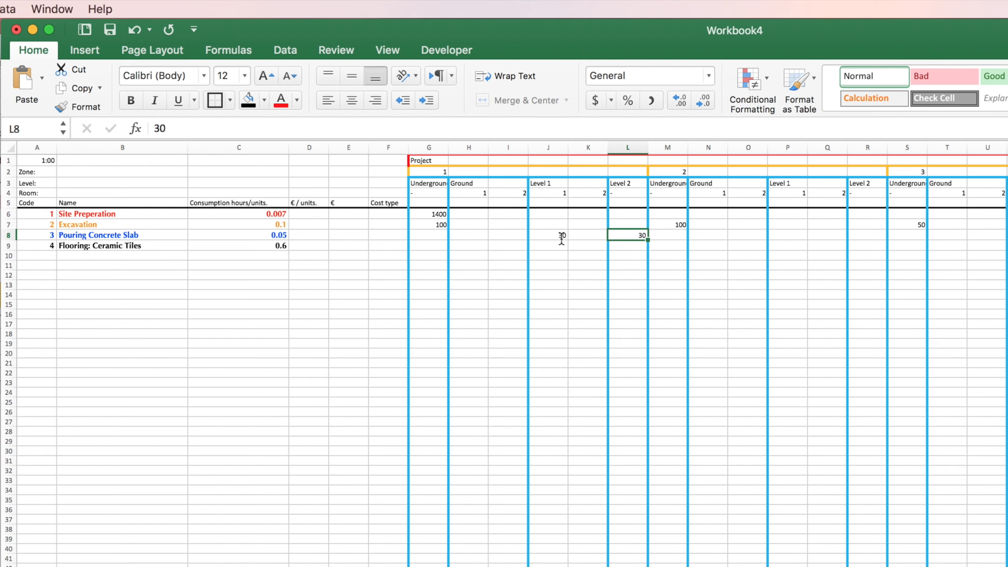
{"action": "key", "text": "Right"}
{"action": "key", "text": "Right"}
{"action": "key", "text": "Right"}
{"action": "key", "text": "Right"}
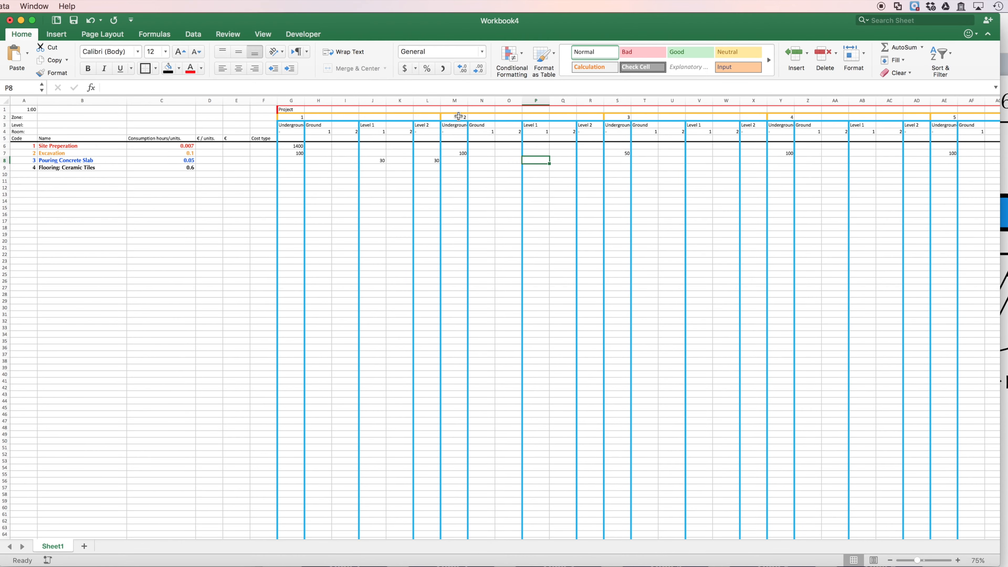
{"action": "left_click", "coordinate": [597, 160]}
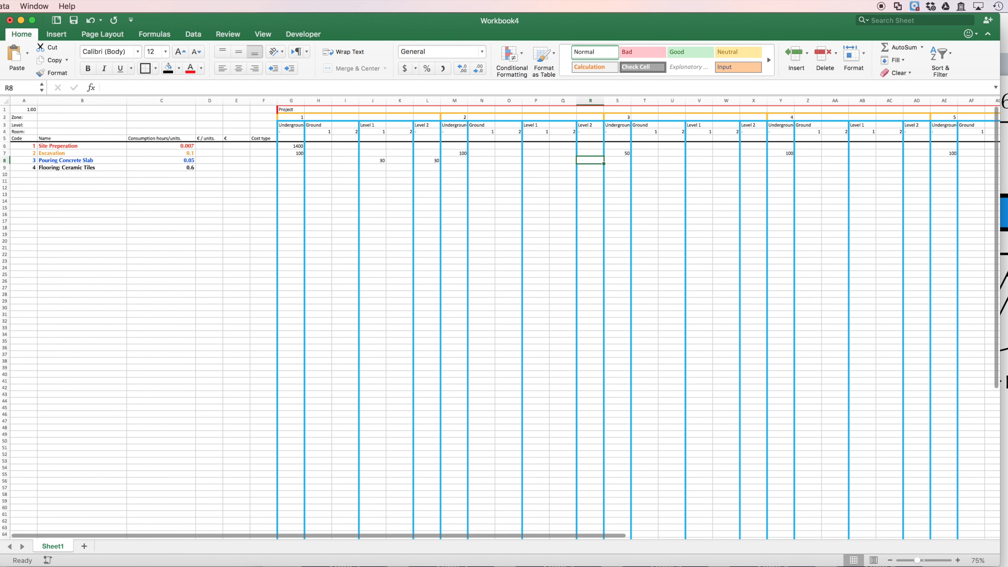
{"action": "key", "text": "super+Tab"}
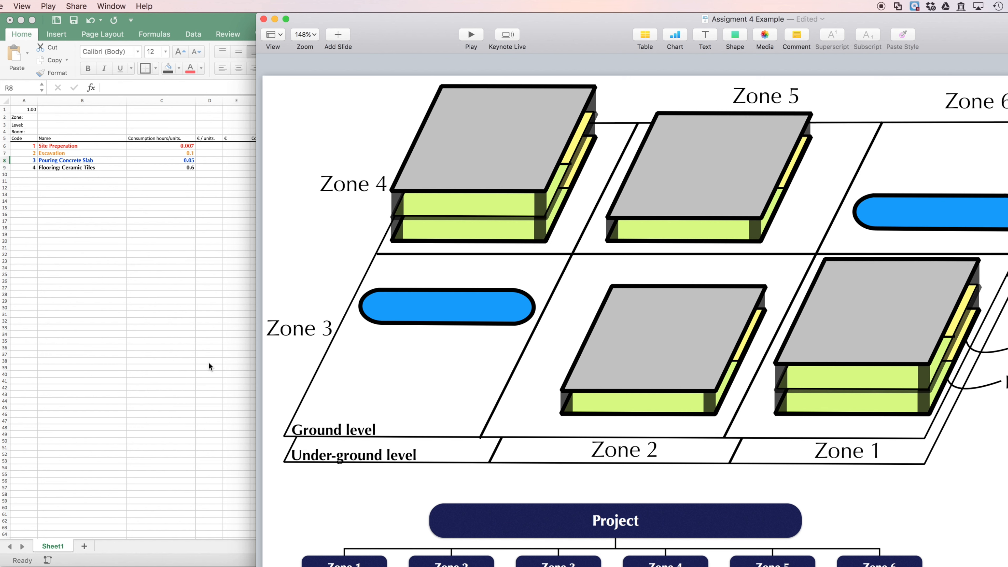
{"action": "key", "text": "super+Tab"}
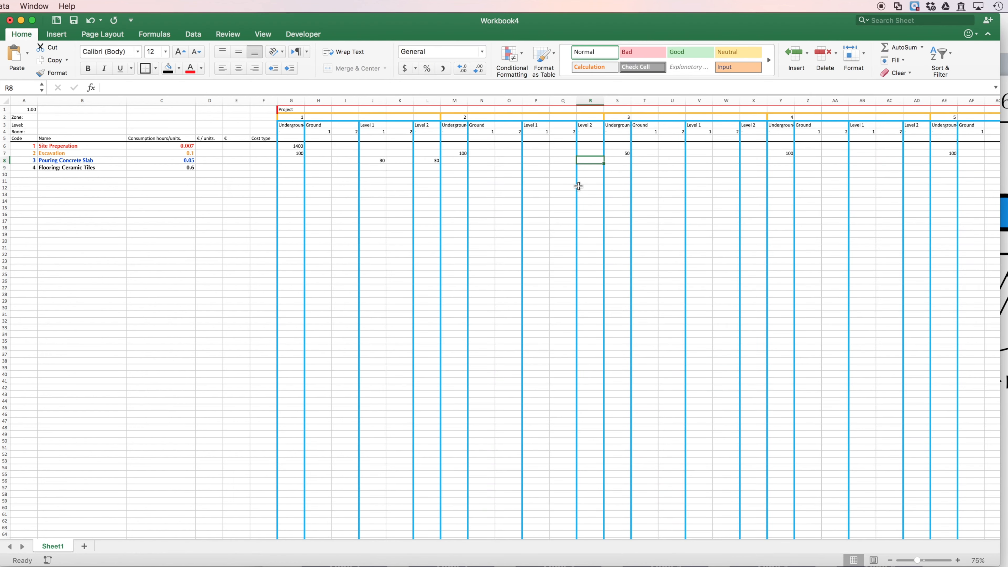
{"action": "left_click", "coordinate": [544, 161]}
{"action": "type", "text": "30"}
{"action": "key", "text": "Tab"}
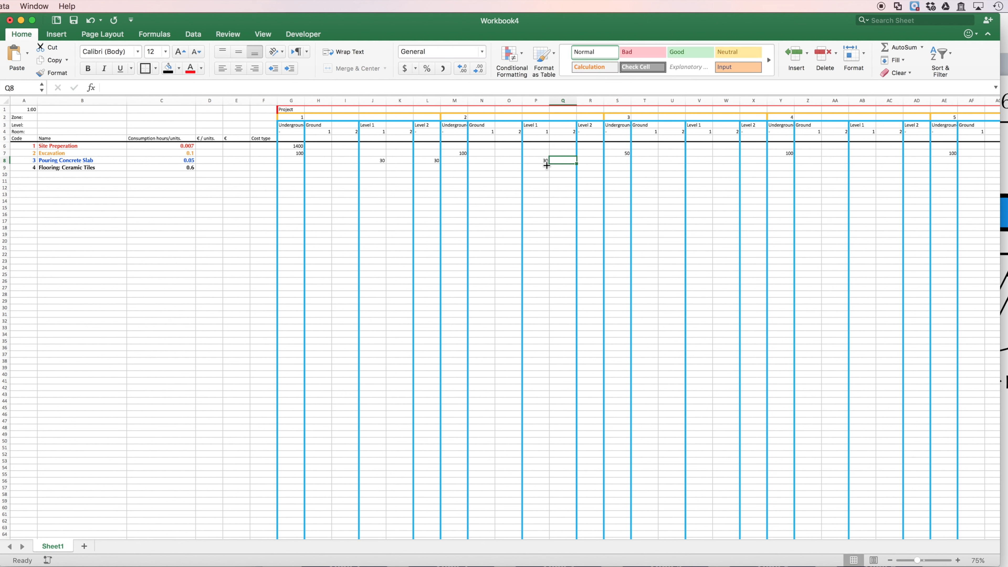
Step: Move along the Pouring Concrete Slab row to Zone 4 and examine that zone's levels in the Keynote layout
{"action": "key", "text": "Right"}
{"action": "key", "text": "Right"}
{"action": "key", "text": "Right"}
{"action": "key", "text": "Left"}
{"action": "key", "text": "Right"}
{"action": "key", "text": "Right"}
{"action": "key", "text": "Right"}
{"action": "key", "text": "Left"}
{"action": "key", "text": "Left"}
{"action": "key", "text": "Right"}
{"action": "key", "text": "Right"}
{"action": "key", "text": "Right"}
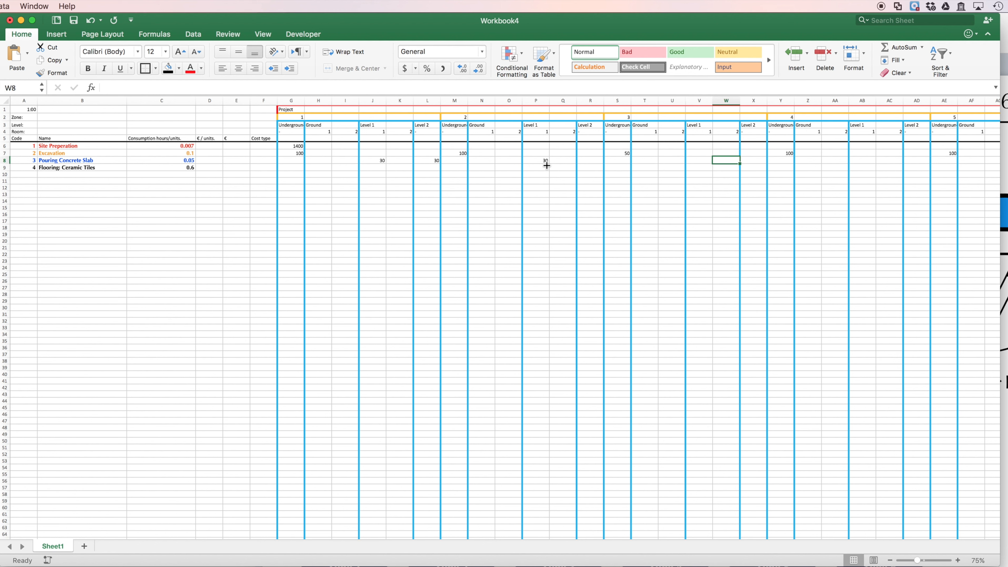
{"action": "key", "text": "Right"}
{"action": "key", "text": "Right"}
{"action": "key", "text": "Right"}
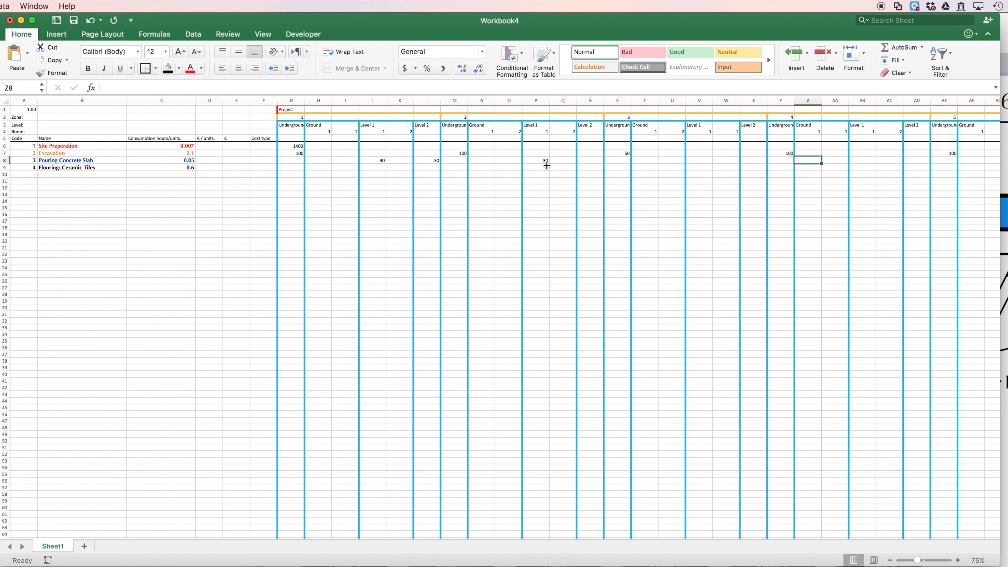
{"action": "left_click", "coordinate": [1002, 381]}
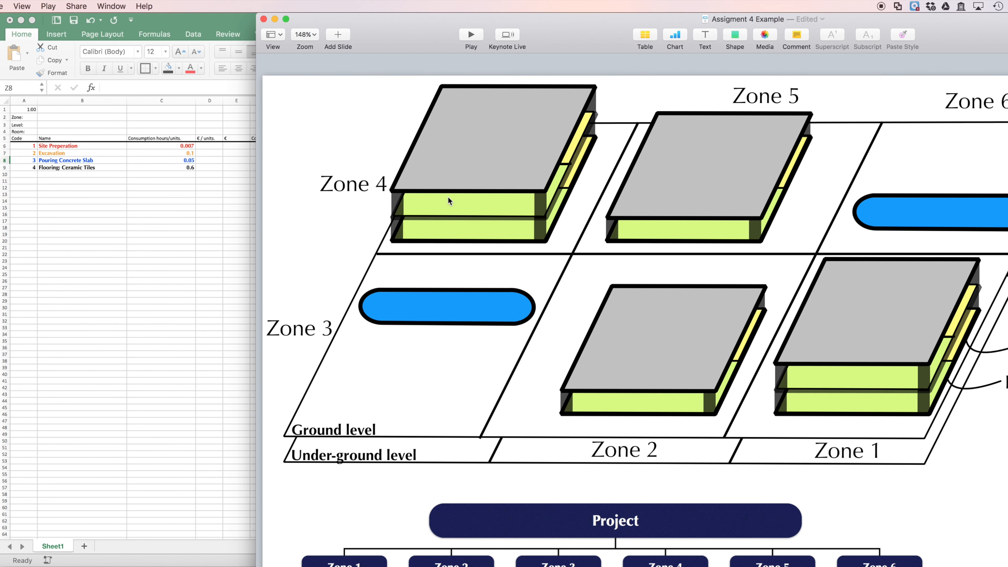
{"action": "left_click", "coordinate": [164, 254]}
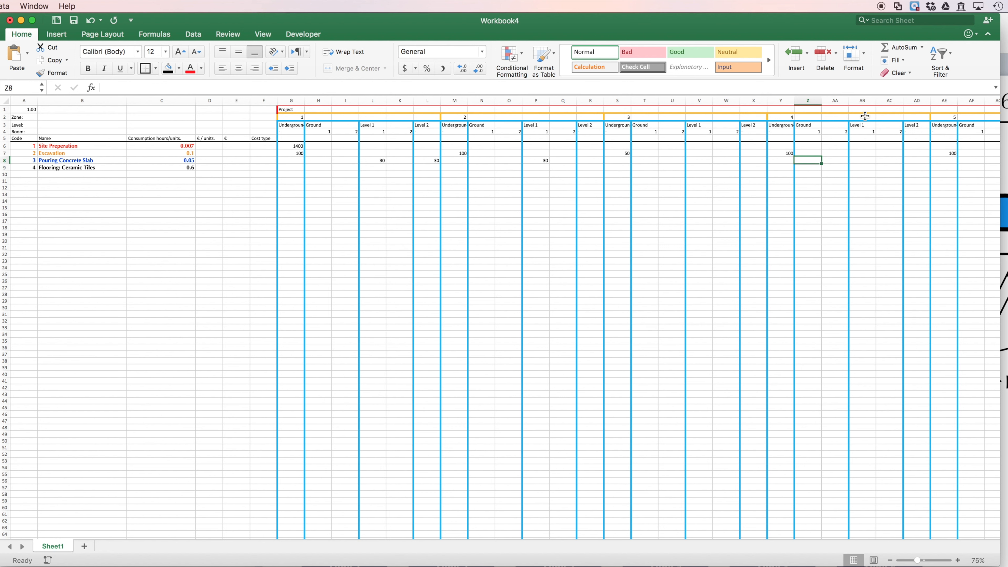
Step: Try entering 30 for Zone 4 Level 1 in cell AB7, and undo the entry
{"action": "left_click", "coordinate": [866, 102]}
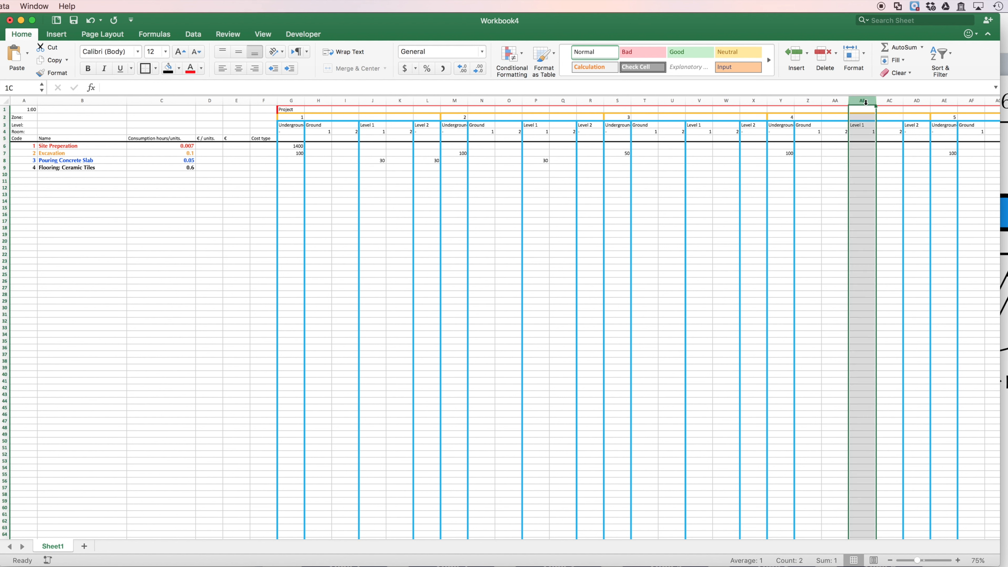
{"action": "left_click", "coordinate": [864, 154]}
{"action": "type", "text": "30"}
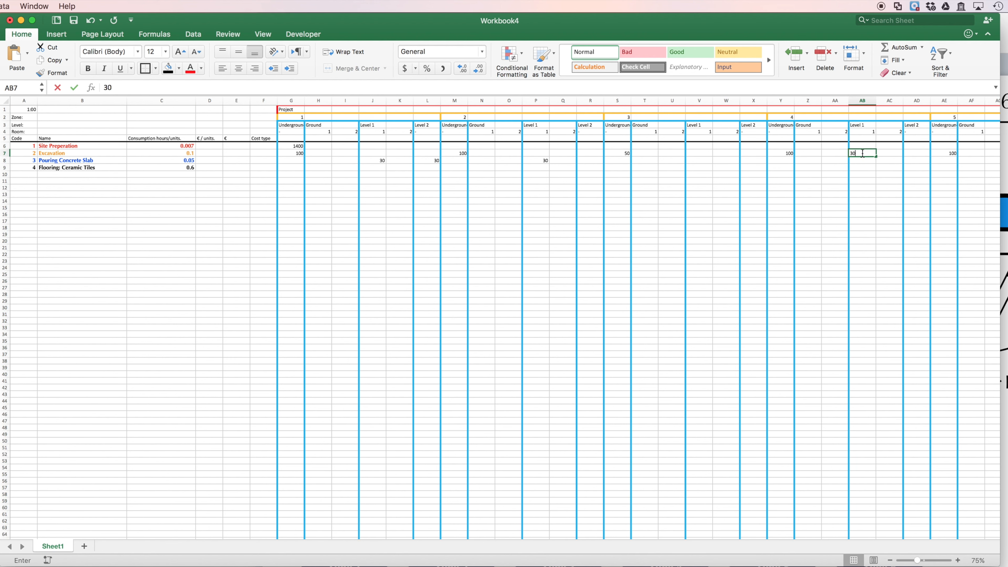
{"action": "key", "text": "Tab"}
{"action": "key", "text": "Tab"}
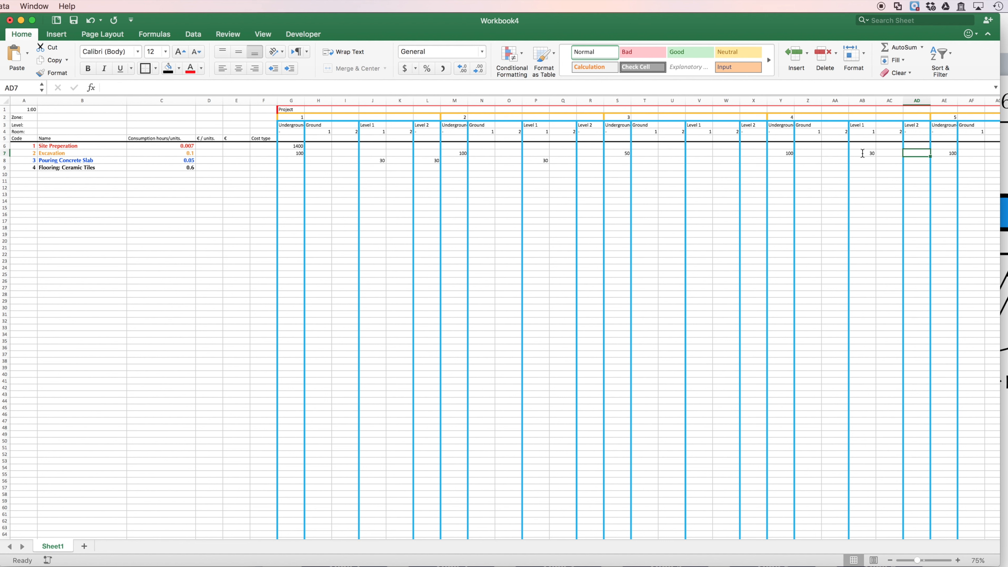
{"action": "left_click", "coordinate": [917, 101]}
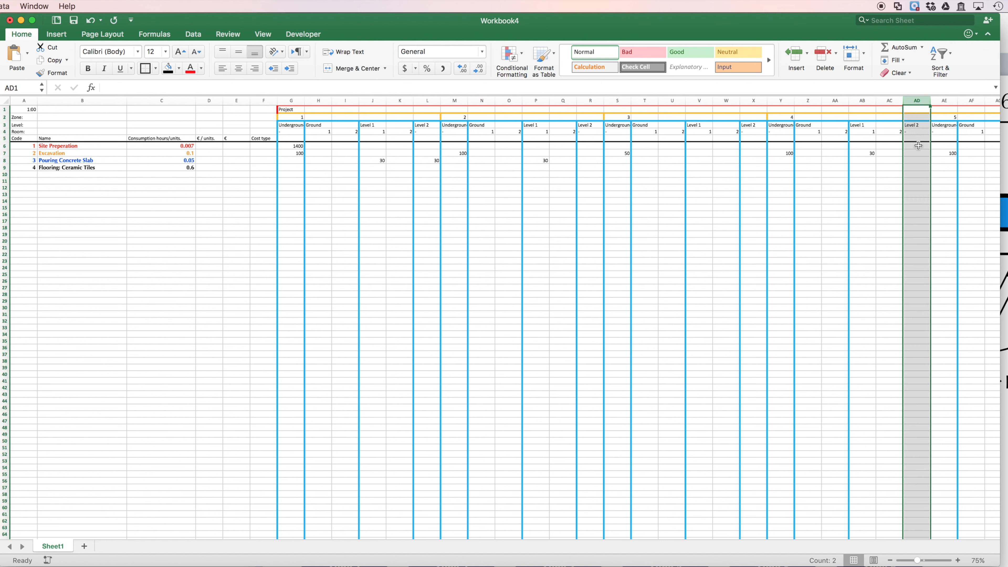
{"action": "left_click", "coordinate": [923, 154]}
{"action": "key", "text": "super+z"}
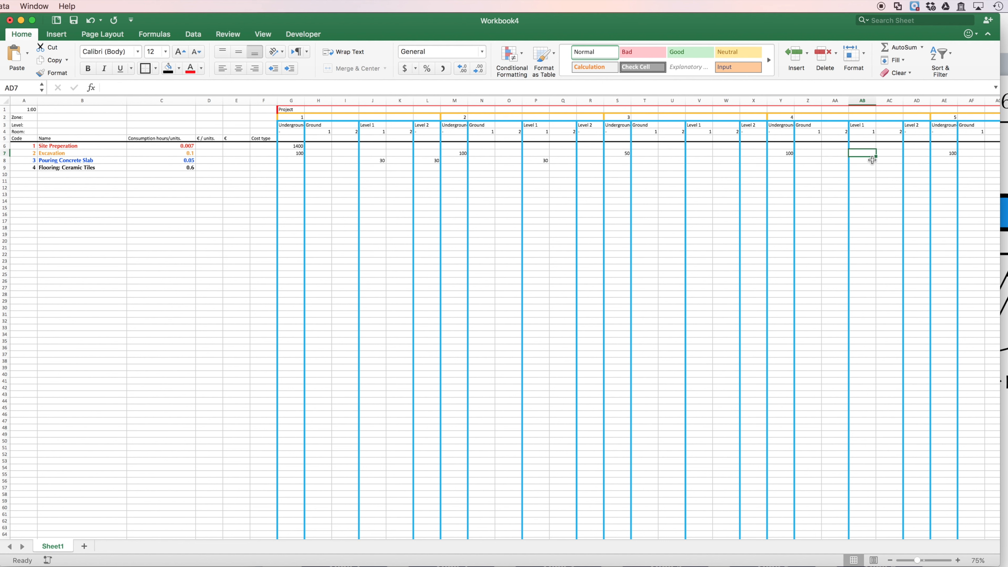
Step: Enter 30 as the Pouring Concrete Slab quantity for Zone 4 Level 1 and Level 2 in cells AB8 and AD8
{"action": "key", "text": "Down"}
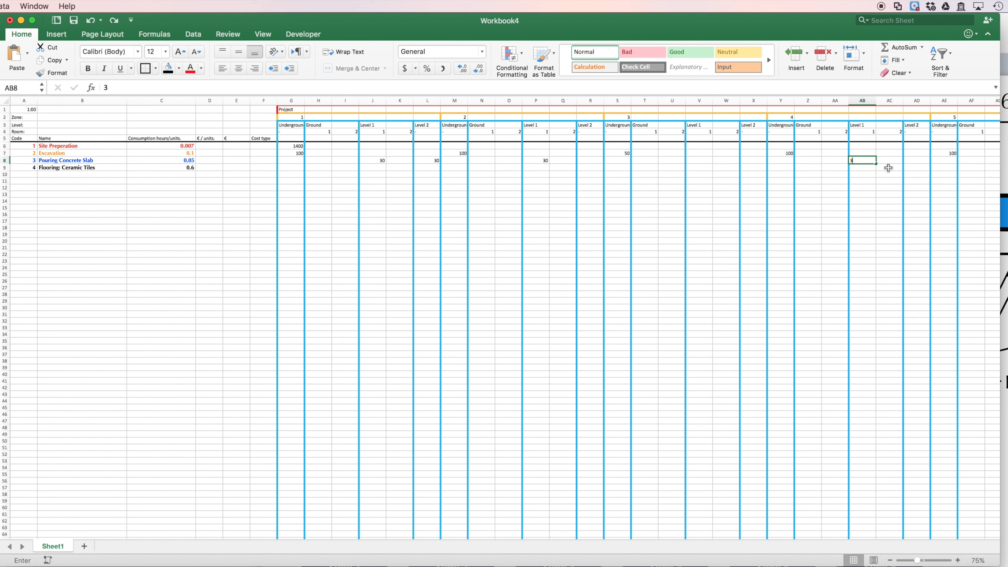
{"action": "type", "text": "30"}
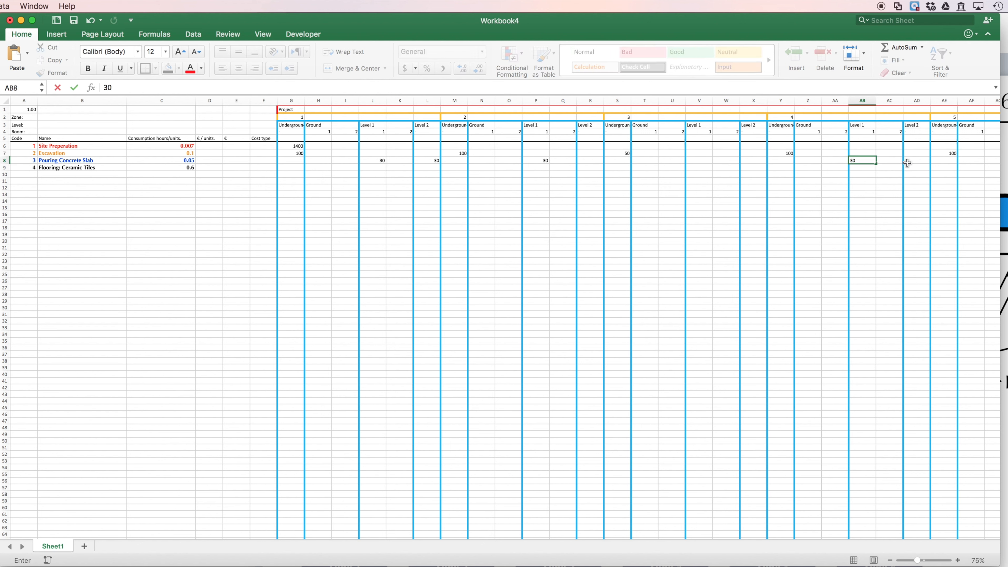
{"action": "left_click", "coordinate": [916, 161]}
{"action": "type", "text": "30"}
{"action": "key", "text": "Tab"}
{"action": "key", "text": "Tab"}
{"action": "key", "text": "Tab"}
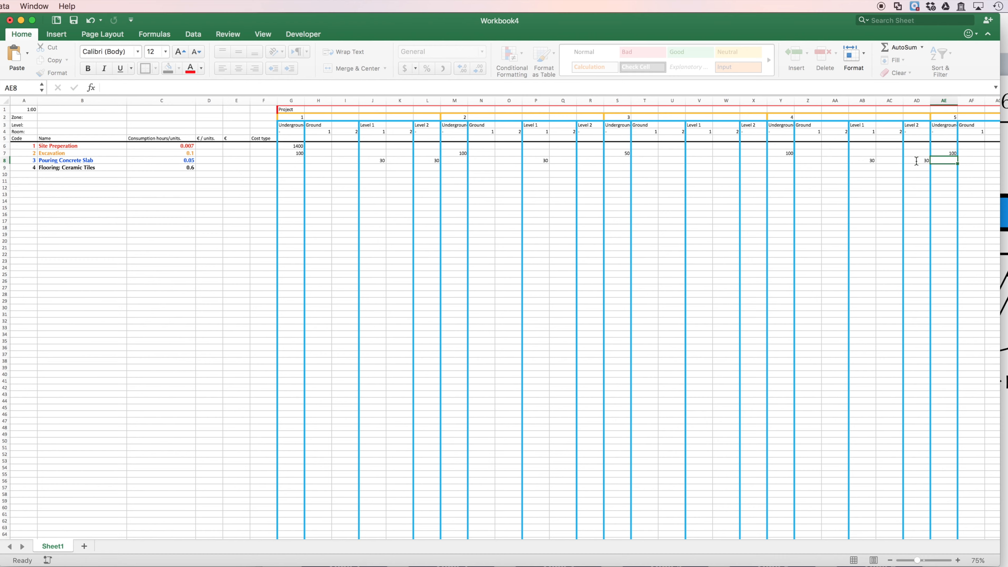
Step: Check Zone 5 in the Keynote layout and enter 30 for Pouring Concrete Slab on its Level 1 in Excel cell AH8
{"action": "key", "text": "Left"}
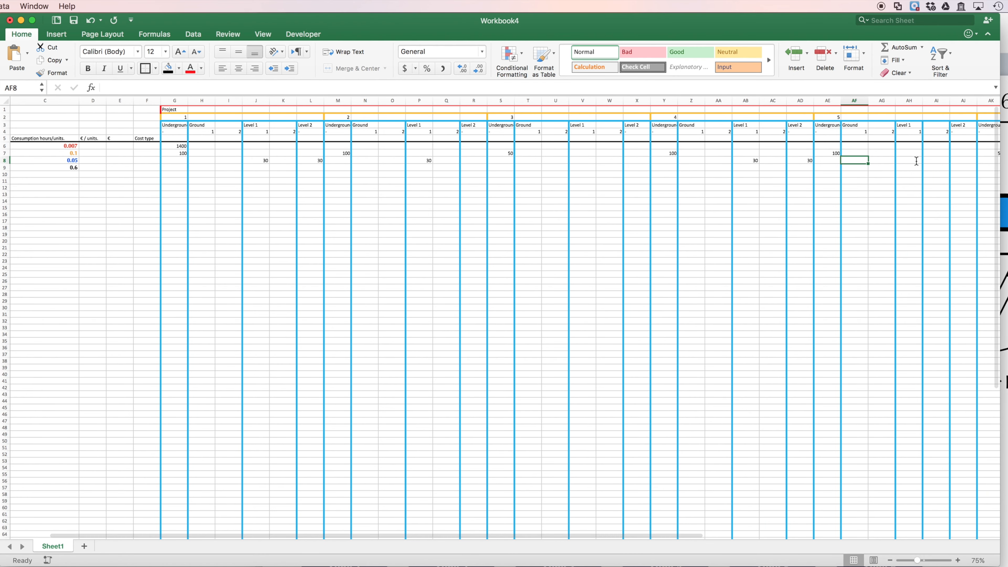
{"action": "key", "text": "super+Tab"}
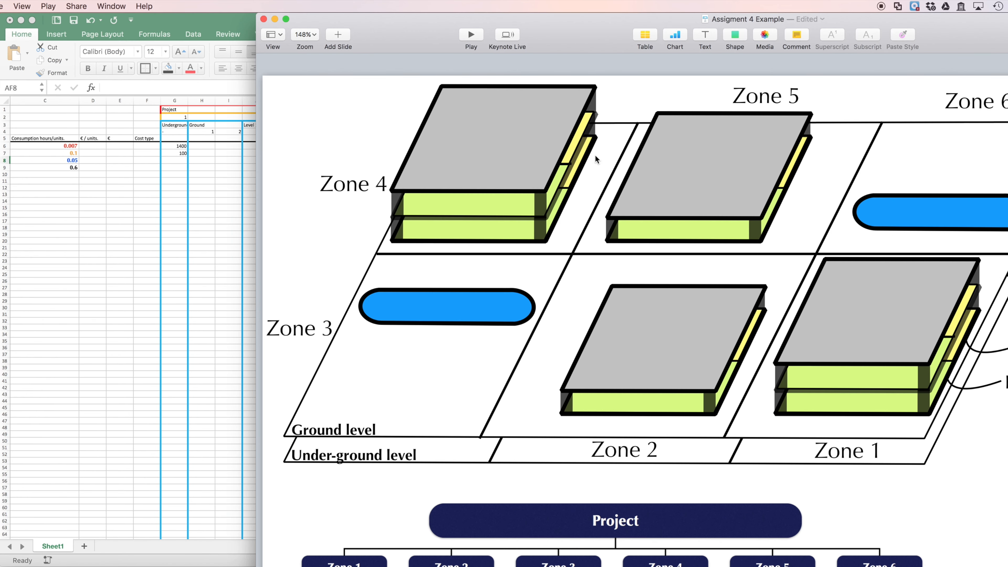
{"action": "left_click", "coordinate": [231, 22]}
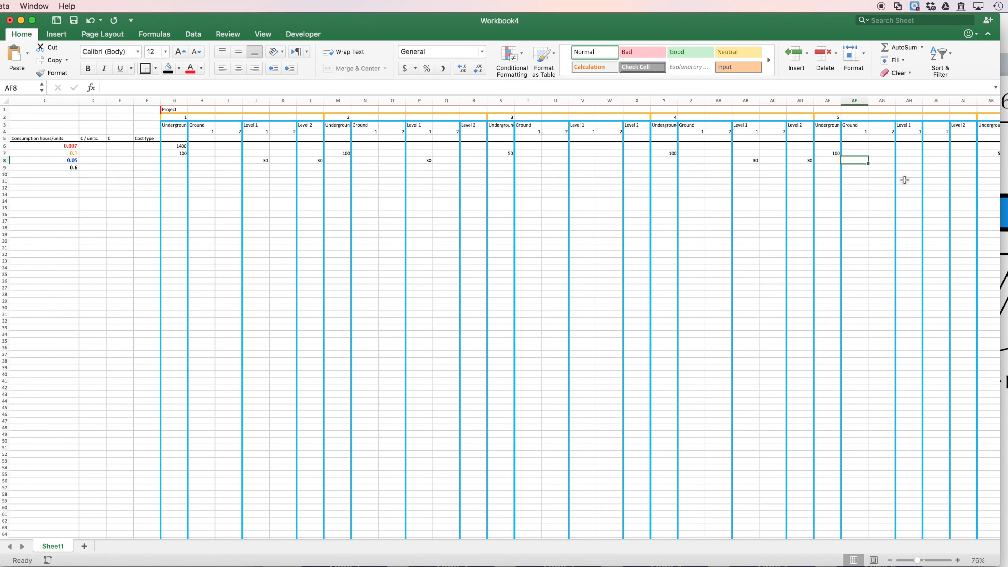
{"action": "left_click", "coordinate": [909, 163]}
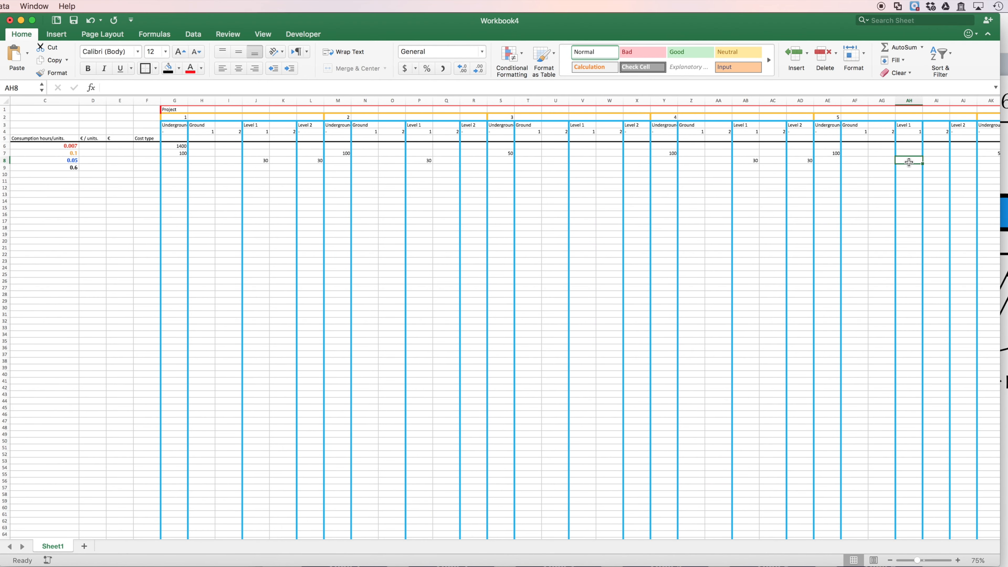
{"action": "type", "text": "30"}
Step: Examine the Keynote layout for Zone 6, and review the Pouring Concrete Slab row back in the Excel sheet
{"action": "key", "text": "Right"}
{"action": "key", "text": "Right"}
{"action": "key", "text": "Right"}
{"action": "key", "text": "Right"}
{"action": "key", "text": "Right"}
{"action": "key", "text": "Right"}
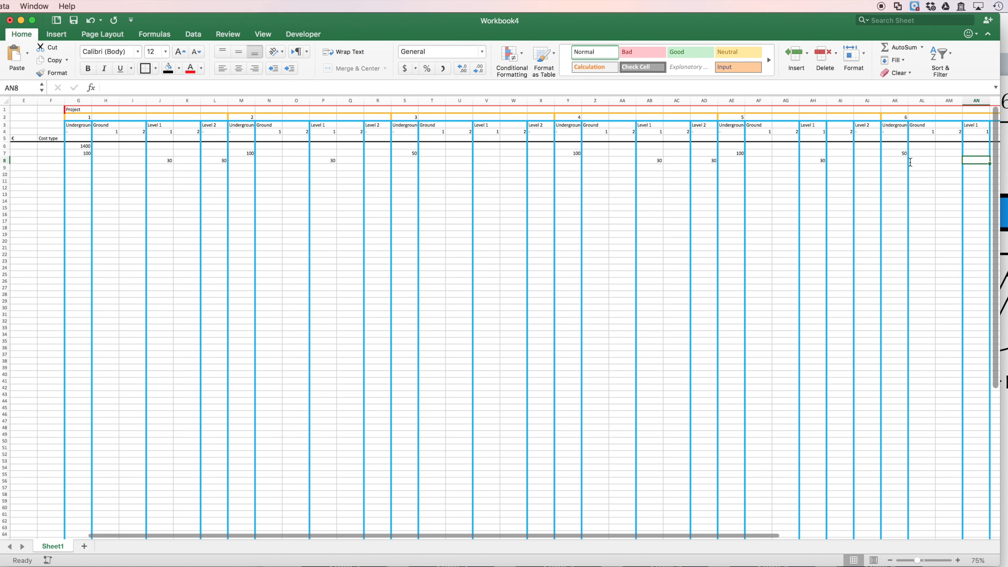
{"action": "key", "text": "super+Tab"}
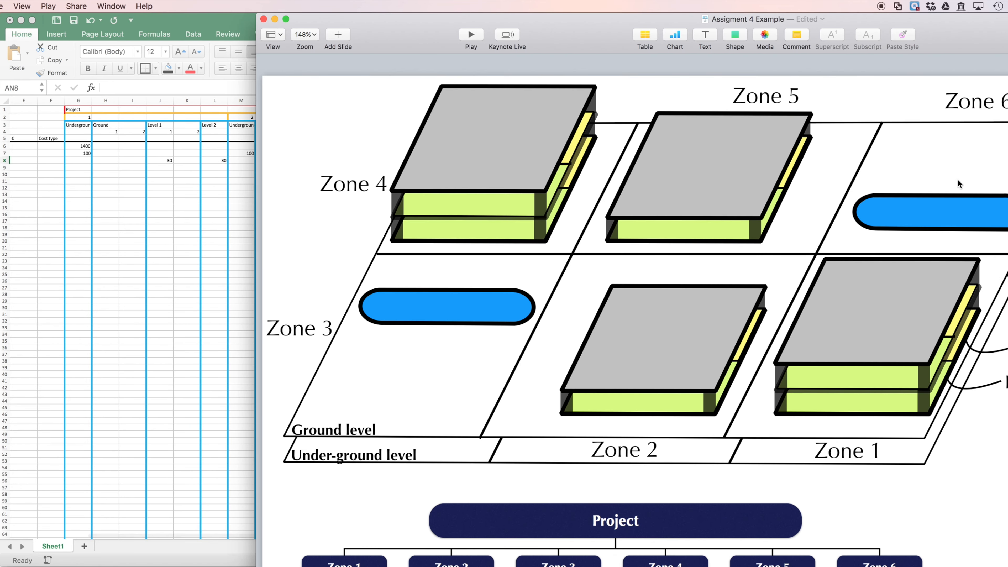
{"action": "left_click", "coordinate": [192, 223]}
{"action": "scroll", "coordinate": [425, 192], "scroll_direction": "left", "scroll_amount": 5}
{"action": "scroll", "coordinate": [424, 191], "scroll_direction": "right", "scroll_amount": 1}
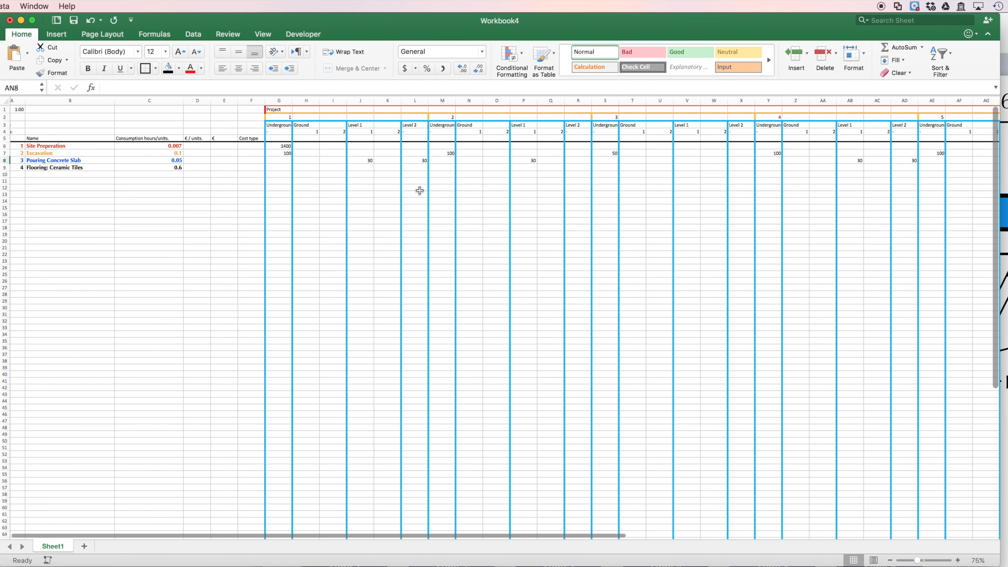
{"action": "left_click", "coordinate": [5, 160]}
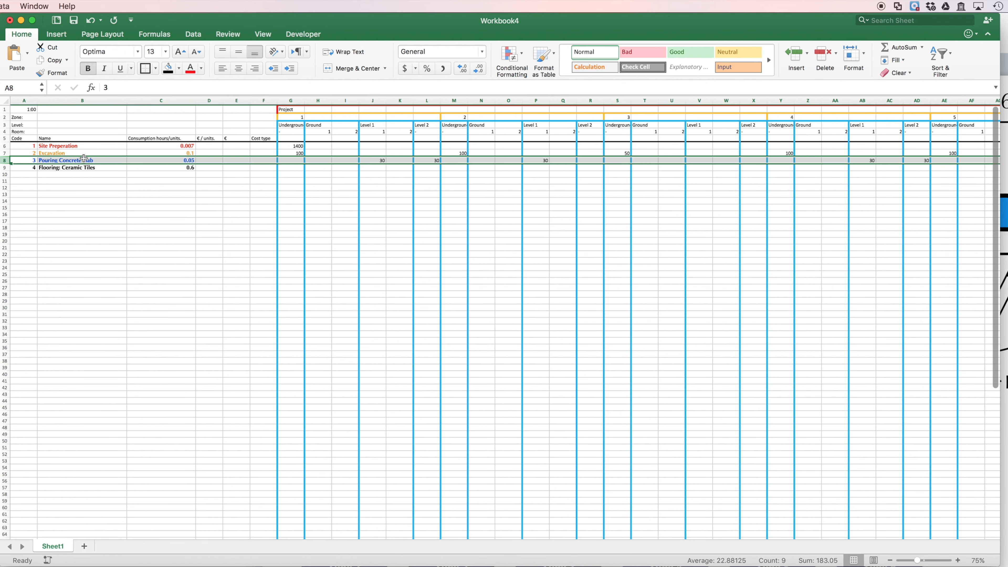
{"action": "scroll", "coordinate": [83, 158], "scroll_direction": "up", "scroll_amount": 3}
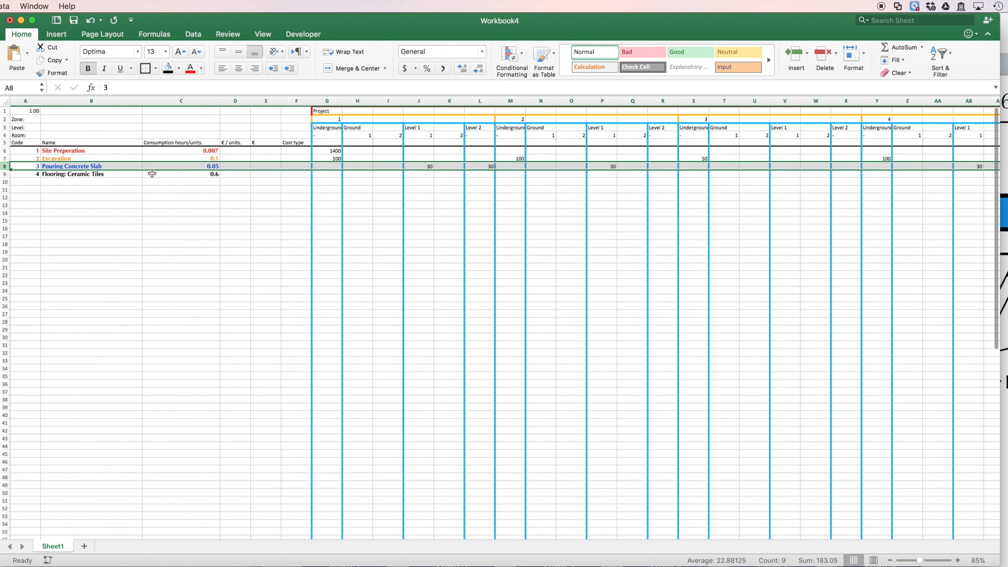
Step: Enter 15 as the Flooring: Ceramic Tiles quantity for Zone 1 Ground rooms 1 and 2 in cells H9 and I9
{"action": "left_click", "coordinate": [361, 182]}
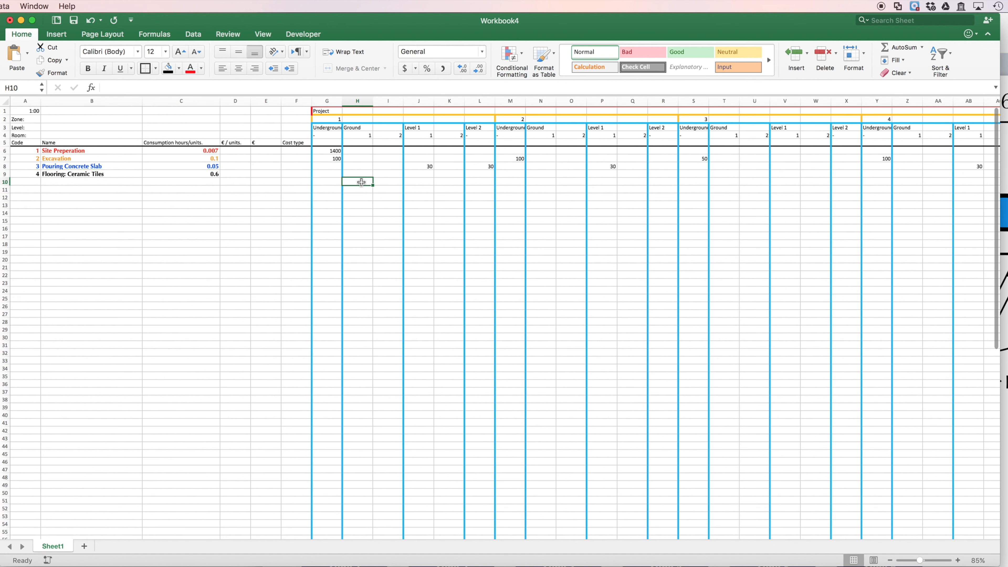
{"action": "left_click", "coordinate": [381, 184]}
{"action": "key", "text": "Up"}
{"action": "type", "text": "15"}
{"action": "key", "text": "Tab"}
{"action": "type", "text": "15"}
{"action": "key", "text": "Right"}
{"action": "key", "text": "Left"}
{"action": "key", "text": "Left"}
{"action": "key", "text": "Right"}
{"action": "key", "text": "Right"}
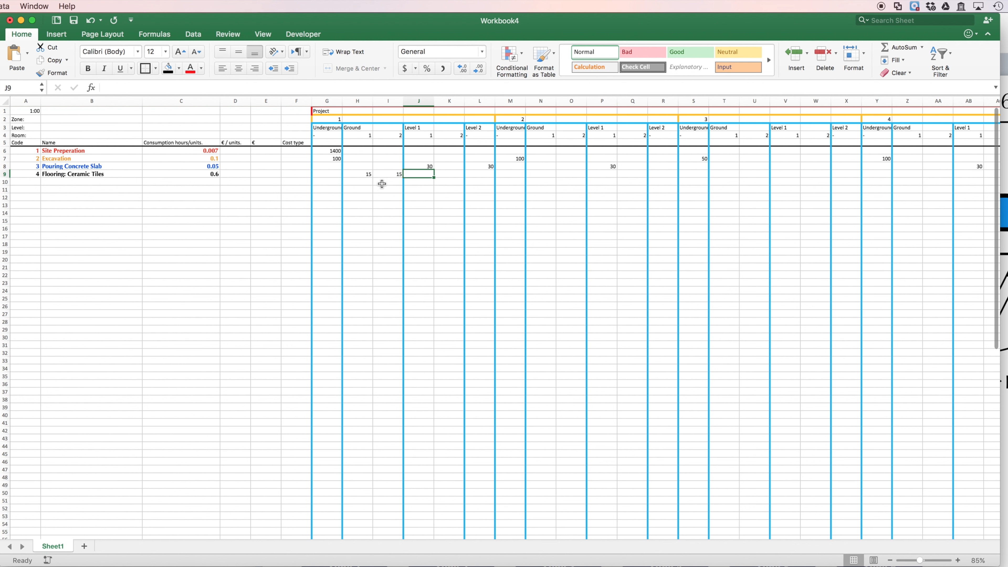
Step: Enter 15 as the Flooring: Ceramic Tiles quantity for Zone 1 Level 1 rooms 1 and 2 in cells J9 and K9
{"action": "type", "text": "15"}
{"action": "key", "text": "Tab"}
{"action": "type", "text": "15"}
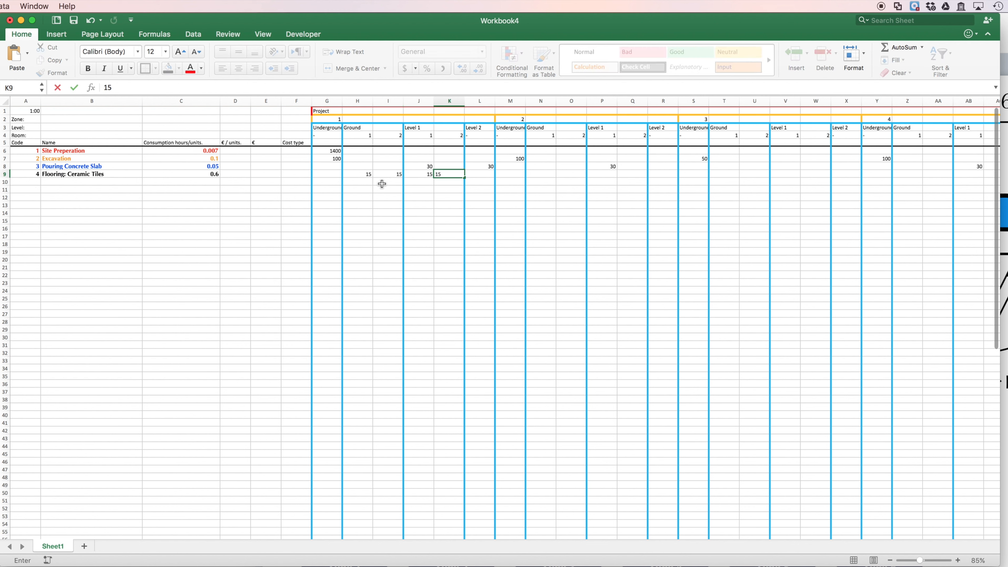
{"action": "key", "text": "Tab"}
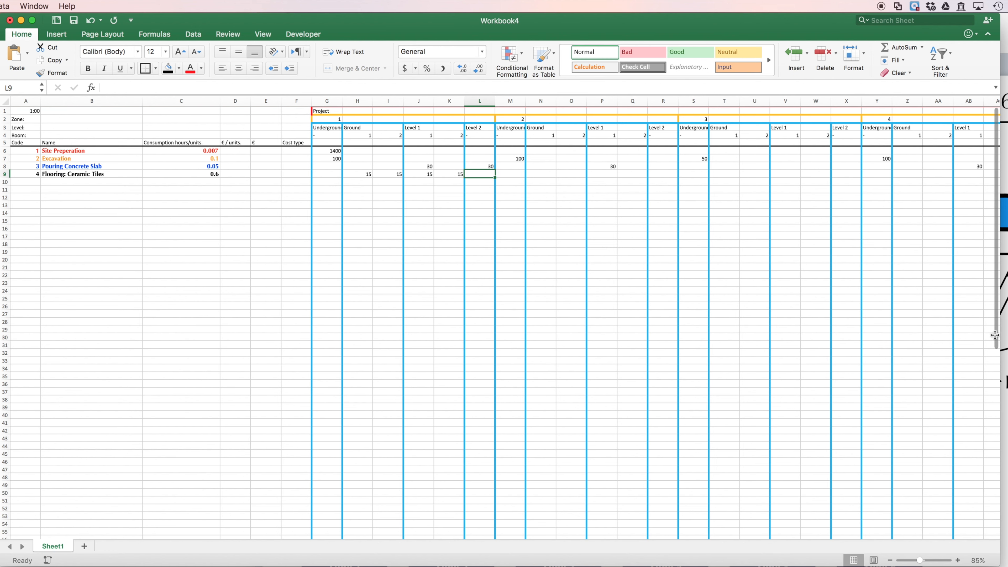
Step: Check Zone 2 in the Keynote layout and enter 15 for Flooring: Ceramic Tiles in its Level 1 rooms, Excel cells P9 and Q9
{"action": "key", "text": "super+Tab"}
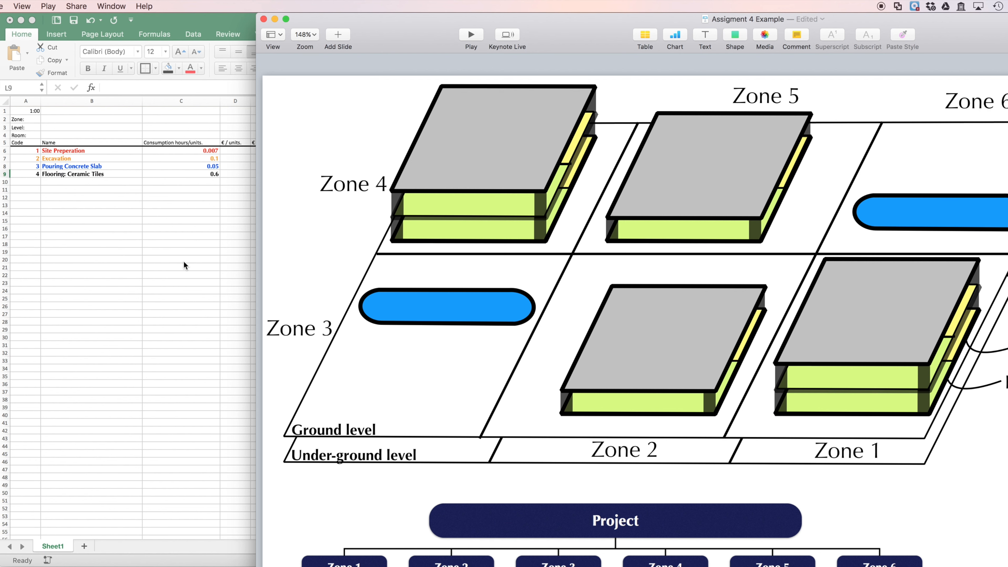
{"action": "left_click", "coordinate": [151, 254]}
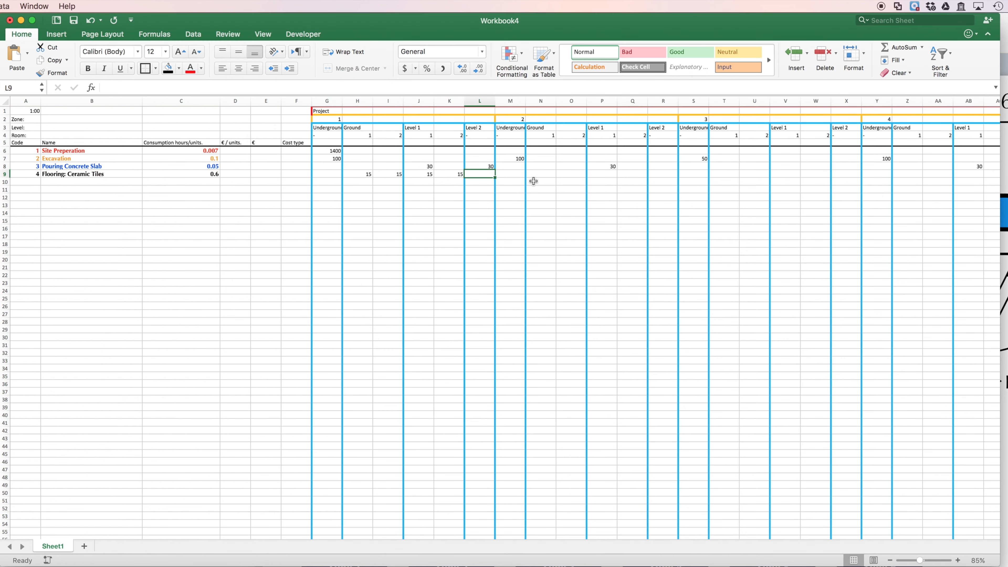
{"action": "key", "text": "Right"}
{"action": "key", "text": "Right"}
{"action": "key", "text": "Right"}
{"action": "key", "text": "Right"}
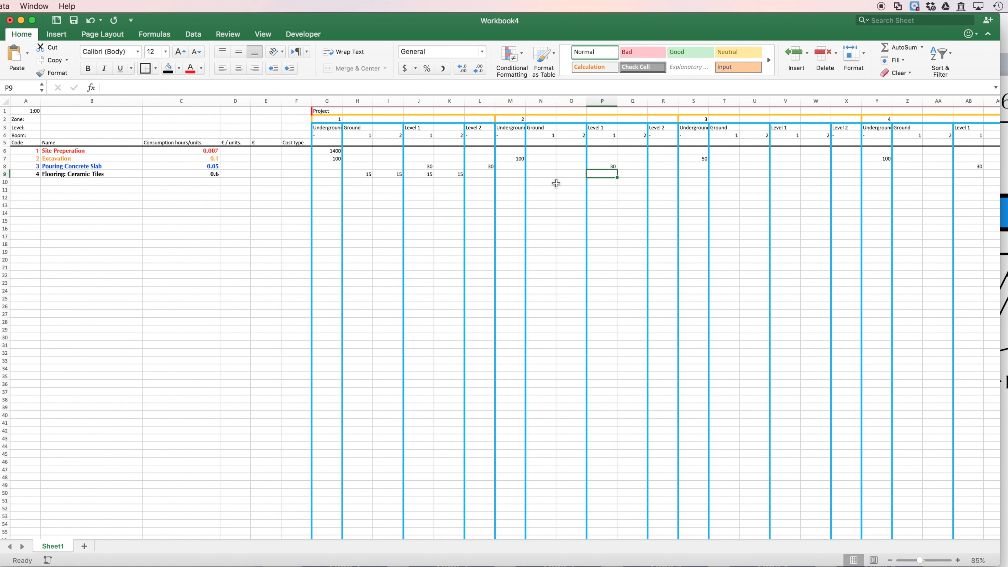
{"action": "type", "text": "15"}
{"action": "key", "text": "Right"}
{"action": "type", "text": "15"}
{"action": "key", "text": "Left"}
{"action": "key", "text": "Right"}
{"action": "key", "text": "Right"}
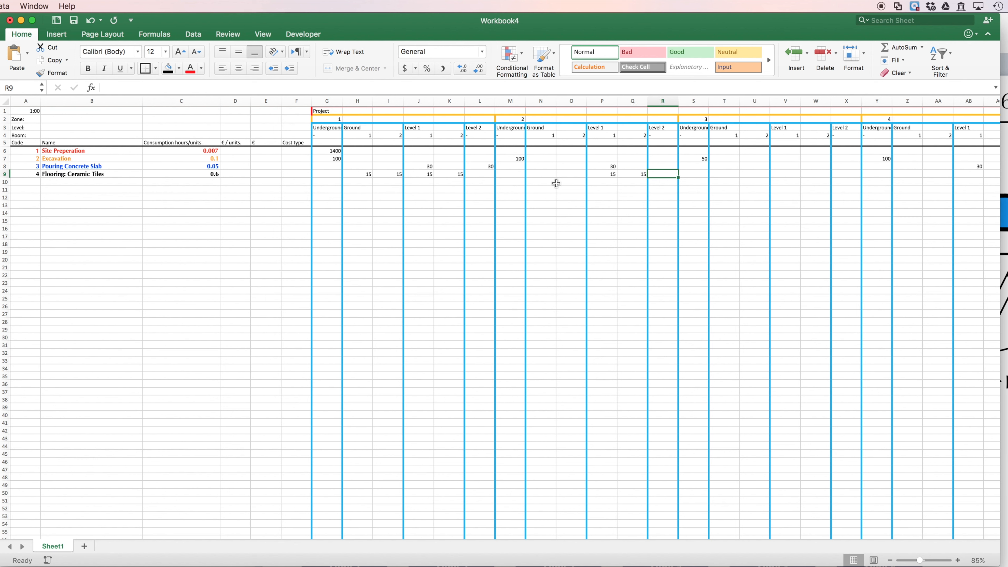
Step: Examine Zones 3 and 4 in the Keynote layout and find Zone 4's columns along the Flooring: Ceramic Tiles row in Excel
{"action": "key", "text": "super+Tab"}
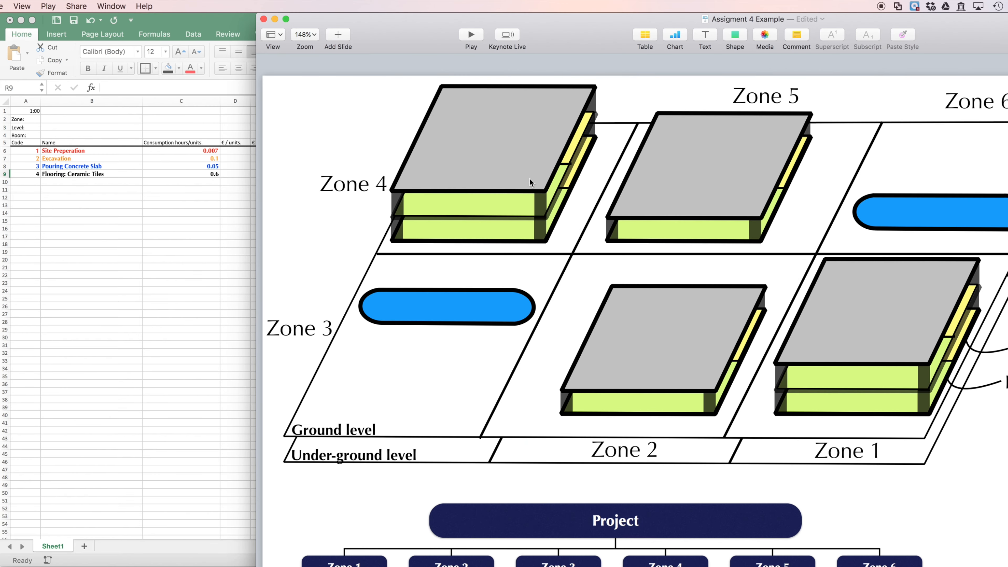
{"action": "key", "text": "super+Tab"}
{"action": "scroll", "coordinate": [583, 203], "scroll_direction": "right", "scroll_amount": 5}
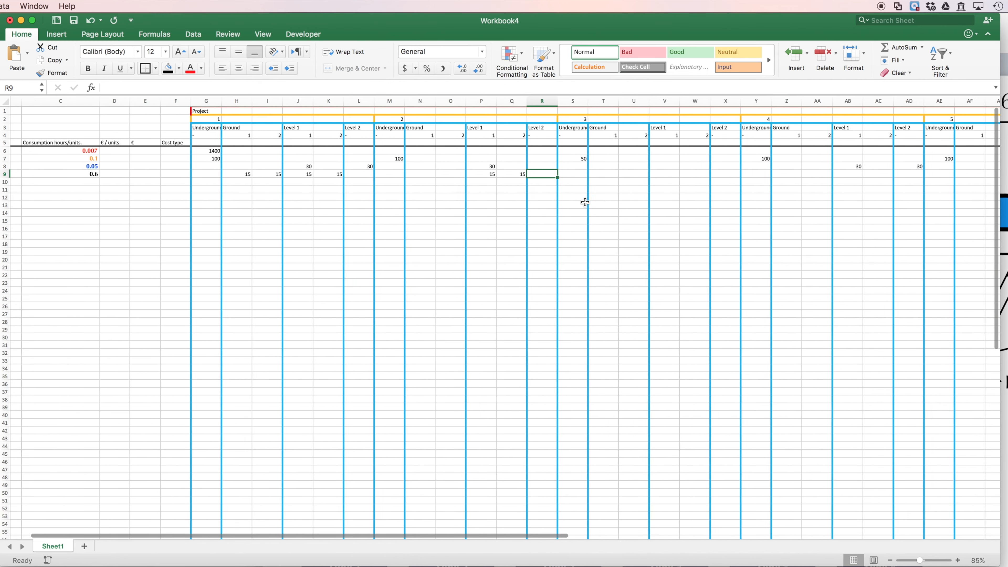
{"action": "scroll", "coordinate": [585, 203], "scroll_direction": "right", "scroll_amount": 10}
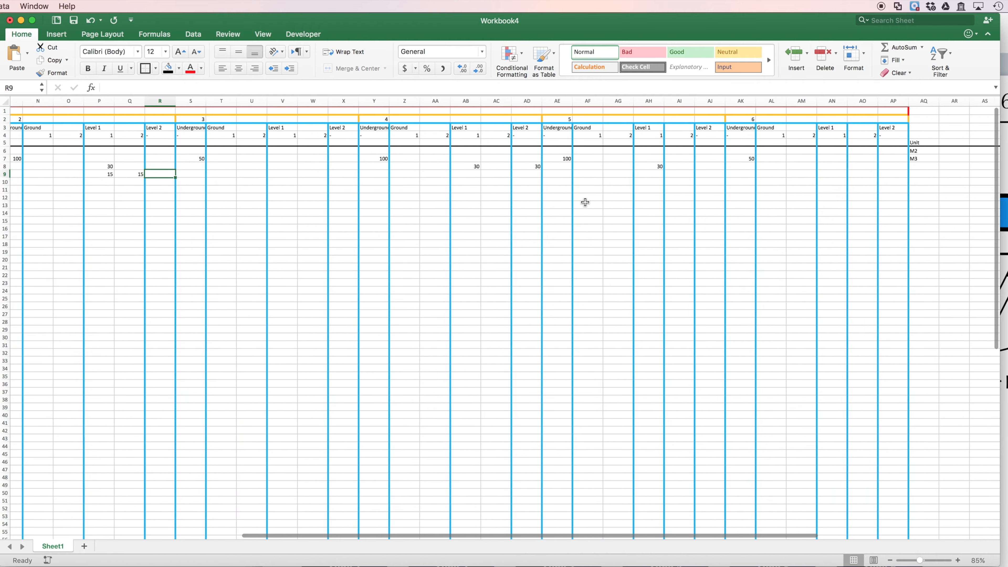
{"action": "scroll", "coordinate": [585, 202], "scroll_direction": "left", "scroll_amount": 2}
{"action": "left_click", "coordinate": [387, 178]}
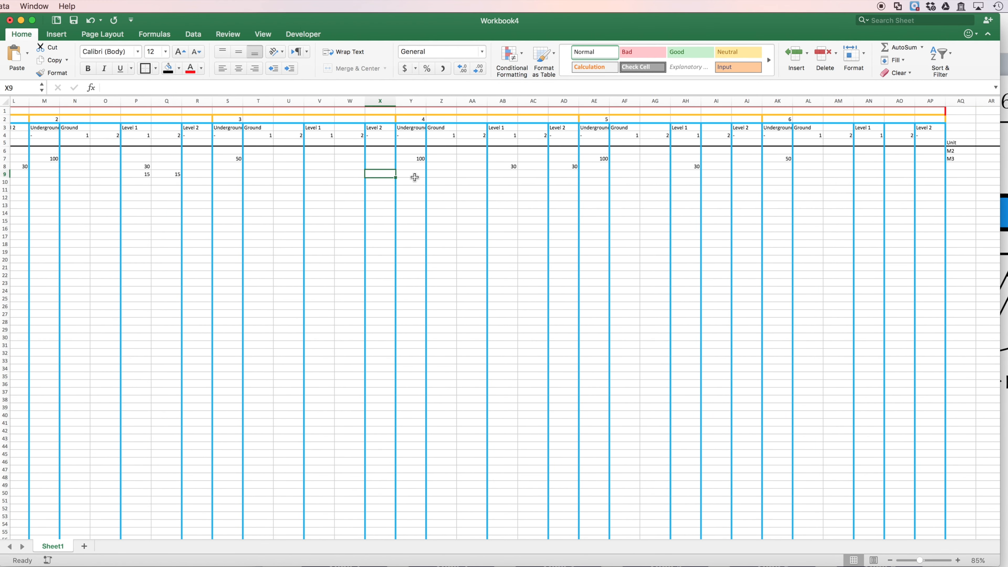
{"action": "left_click", "coordinate": [5, 173]}
{"action": "scroll", "coordinate": [587, 183], "scroll_direction": "right", "scroll_amount": 2}
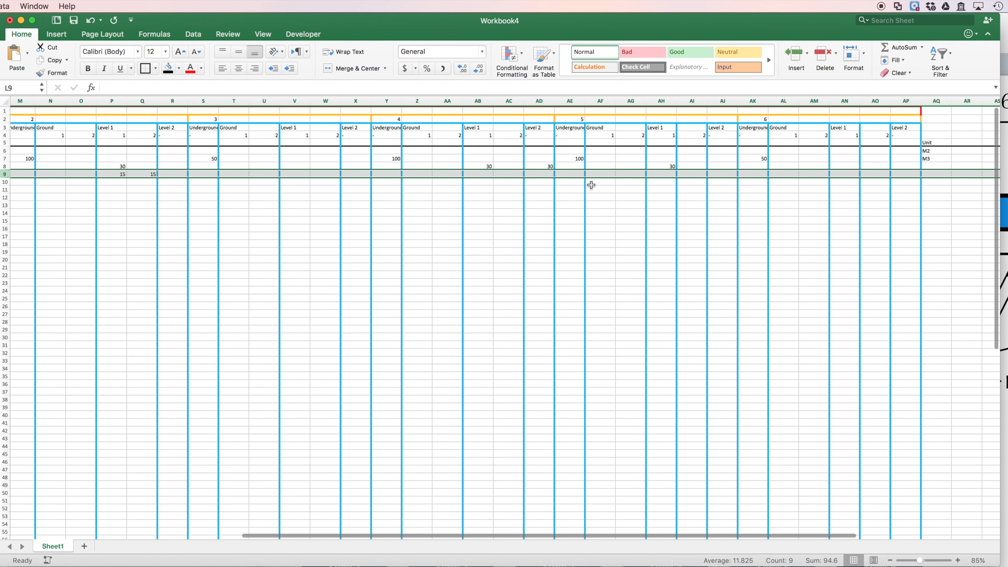
Step: Enter 15 as the Flooring: Ceramic Tiles quantity in Zone 4's Ground and Level 1 rooms, cells Z9 to AC9
{"action": "left_click", "coordinate": [424, 174]}
{"action": "type", "text": "15"}
{"action": "key", "text": "Tab"}
{"action": "key", "text": "Tab"}
{"action": "key", "text": "shift+Tab"}
{"action": "type", "text": "15"}
{"action": "key", "text": "Tab"}
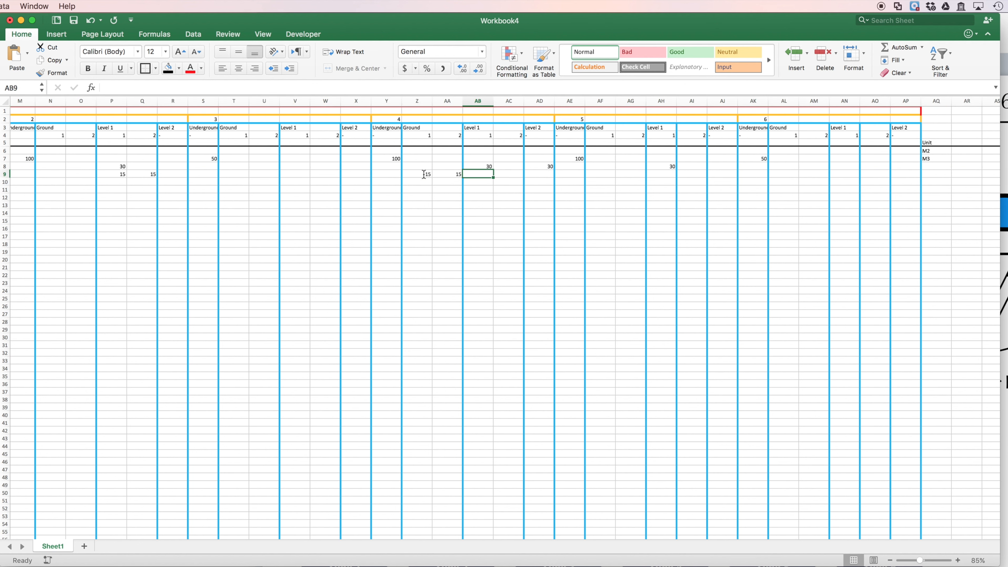
{"action": "type", "text": "15"}
{"action": "key", "text": "Tab"}
{"action": "type", "text": "15"}
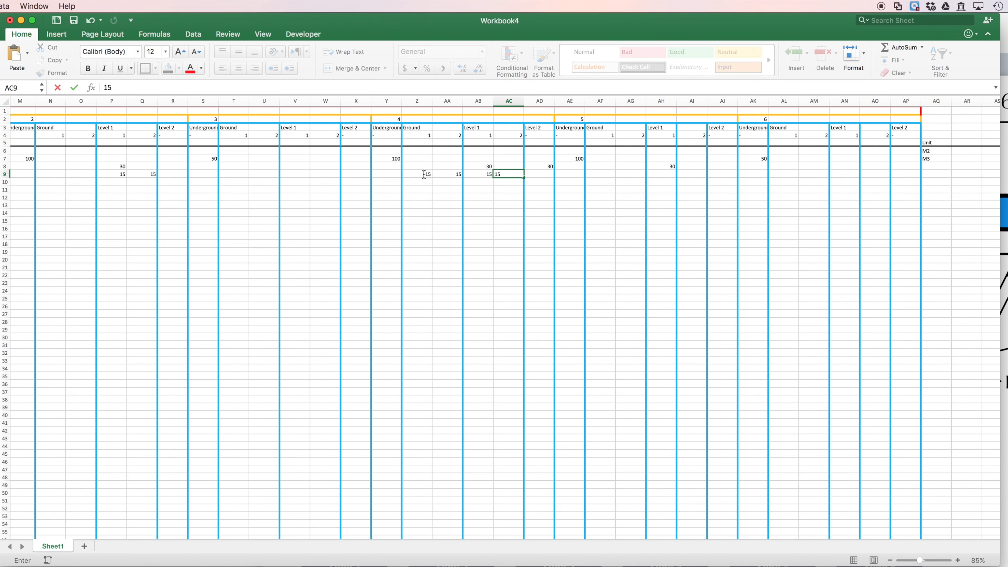
Step: Check Zone 5 in the Keynote layout and enter 15 for Flooring: Ceramic Tiles in its Ground rooms, Excel cells AF9 and AG9
{"action": "key", "text": "super+Tab"}
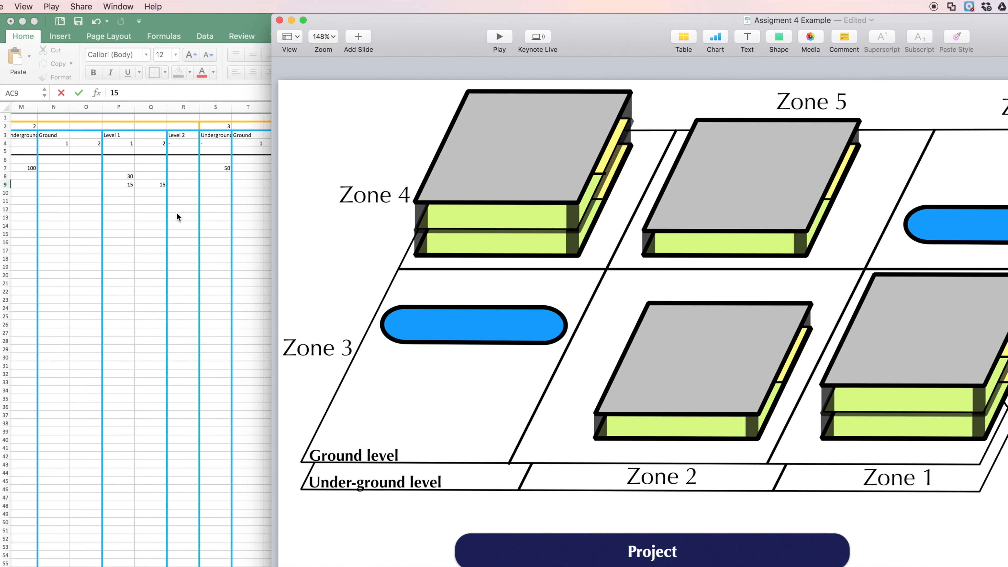
{"action": "key", "text": "super+Tab"}
{"action": "left_click", "coordinate": [627, 189]}
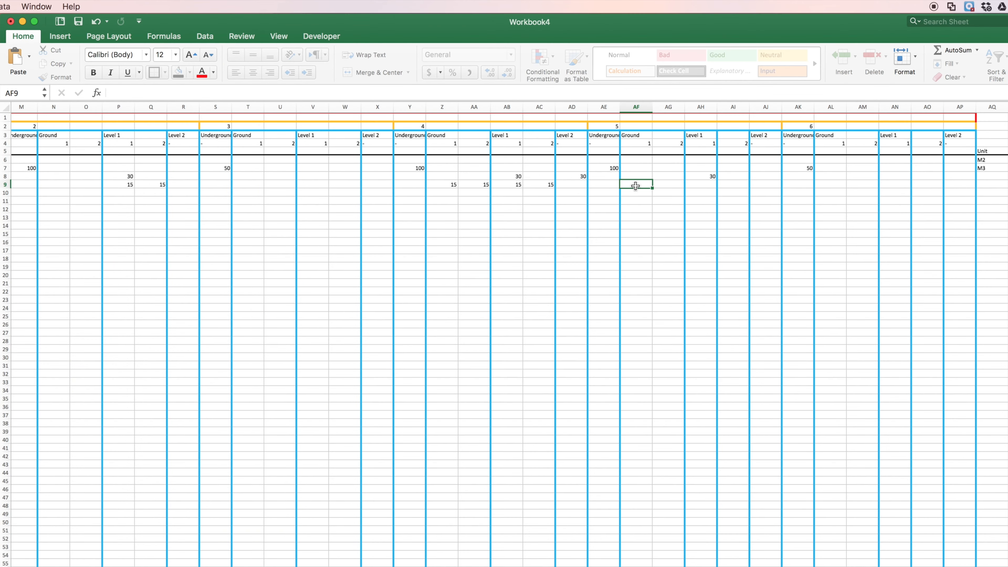
{"action": "type", "text": "155"}
{"action": "key", "text": "Tab"}
{"action": "key", "text": "BackSpace"}
{"action": "key", "text": "Tab"}
{"action": "type", "text": "15"}
{"action": "key", "text": "Tab"}
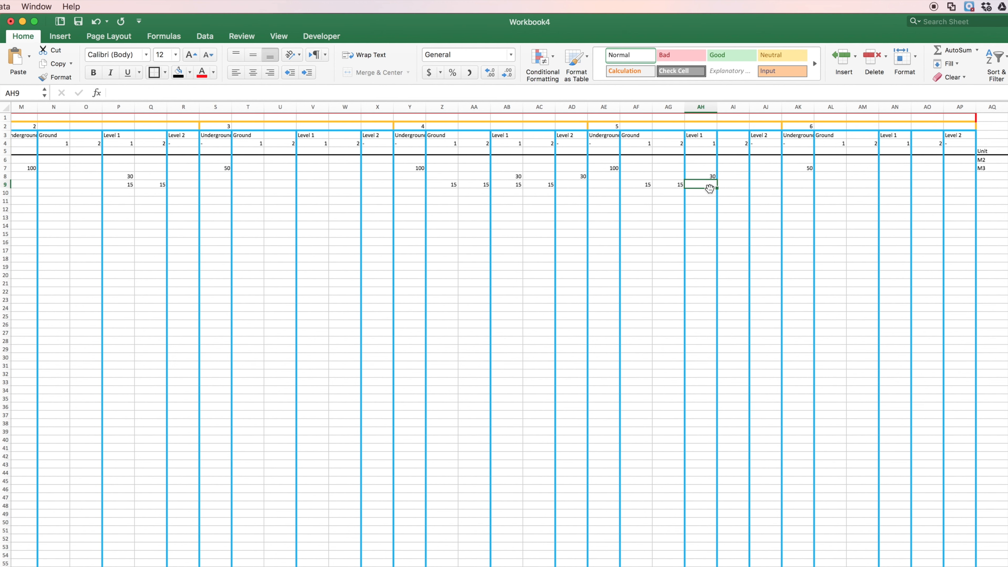
Step: Compare the Zone 6 columns with the Keynote layout, and look over the task quantities from the start of the Excel sheet
{"action": "key", "text": "super+Tab"}
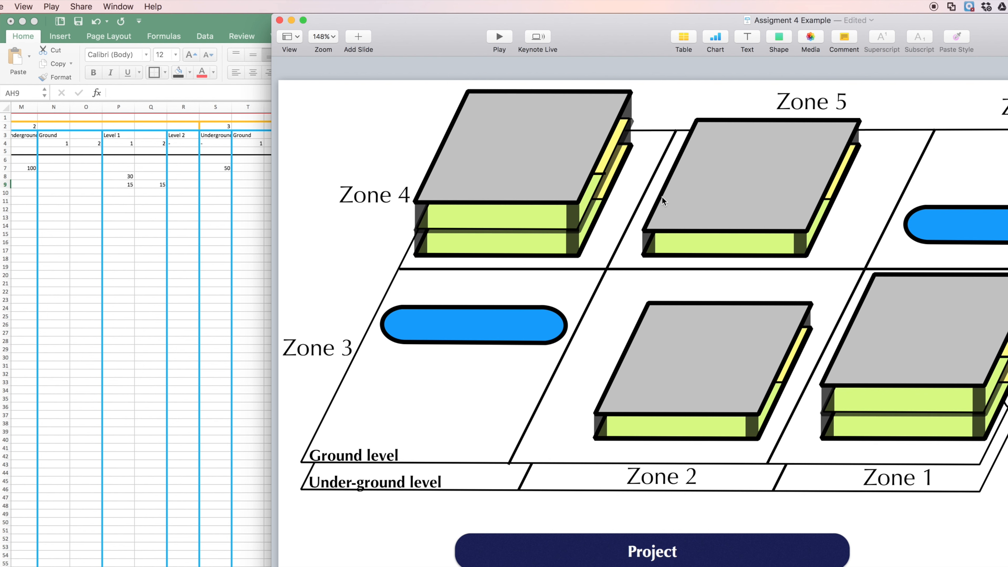
{"action": "left_click", "coordinate": [241, 270]}
{"action": "left_click_drag", "start_coordinate": [765, 143], "coordinate": [765, 168]}
{"action": "left_click", "coordinate": [893, 193]}
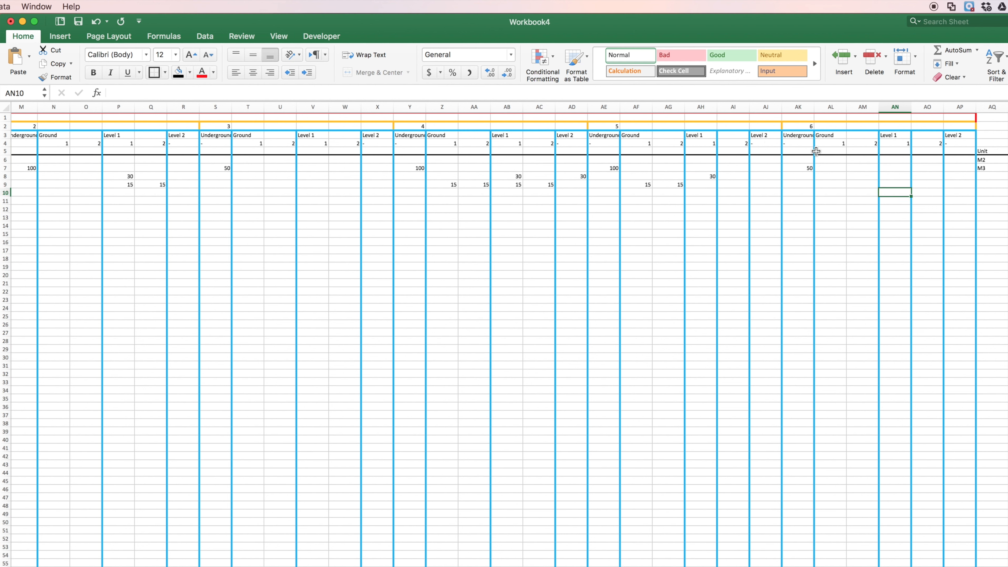
{"action": "left_click_drag", "start_coordinate": [810, 124], "coordinate": [799, 135]}
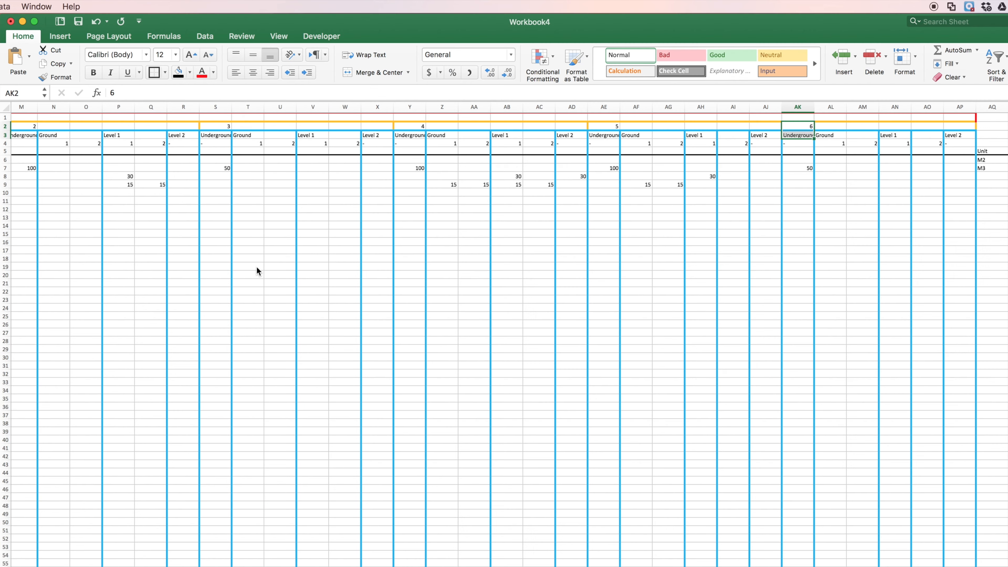
{"action": "scroll", "coordinate": [597, 243], "scroll_direction": "left", "scroll_amount": 10}
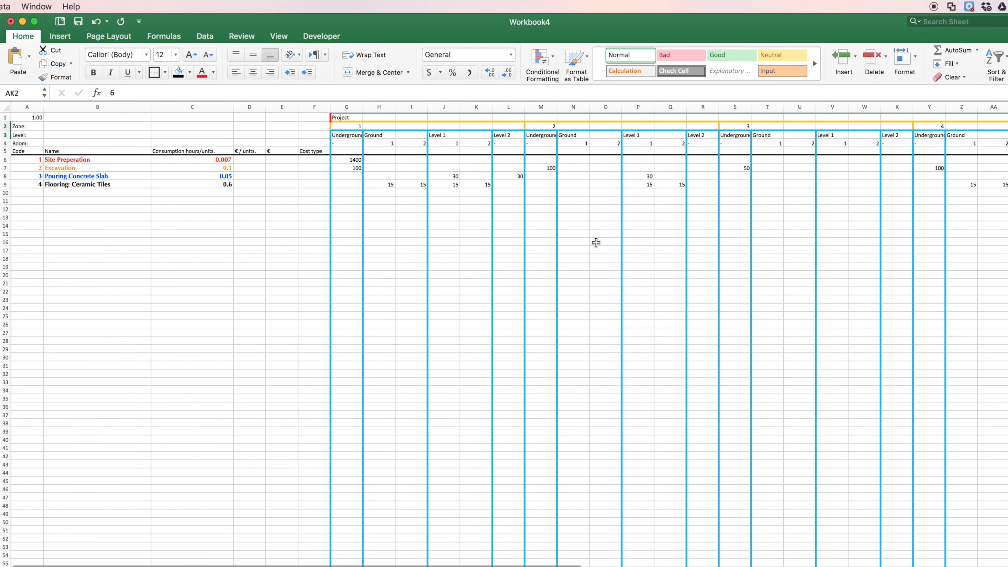
{"action": "scroll", "coordinate": [597, 242], "scroll_direction": "right", "scroll_amount": 1}
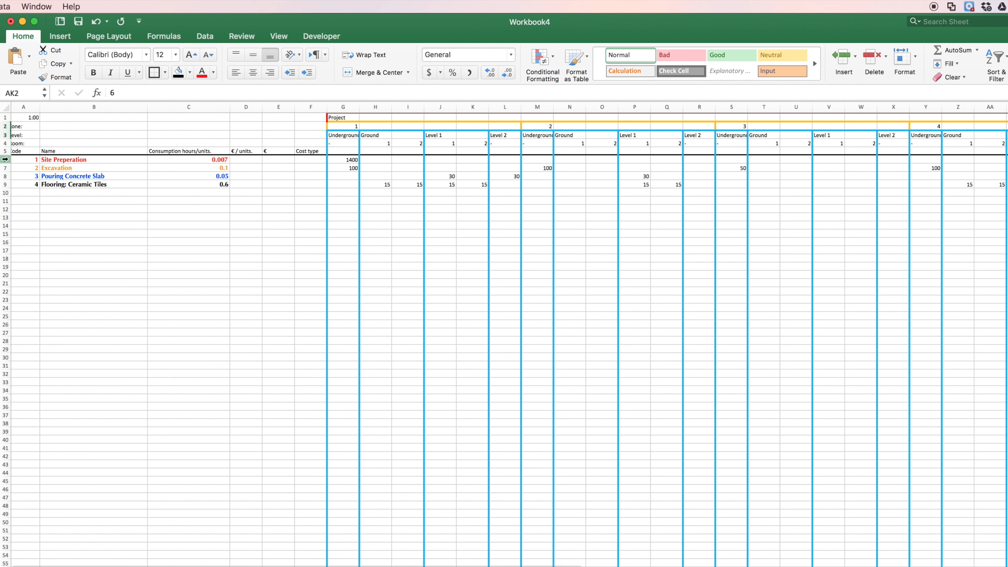
Step: Enter M2 as the unit for Pouring Concrete Slab and Flooring: Ceramic Tiles, cells AQ8 and AQ9
{"action": "left_click_drag", "start_coordinate": [5, 160], "coordinate": [222, 186]}
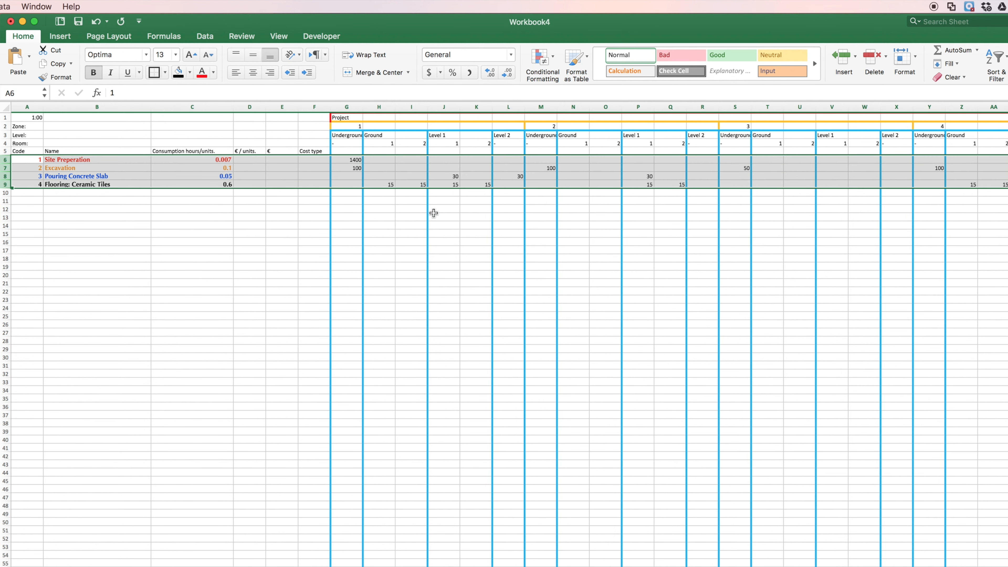
{"action": "left_click", "coordinate": [410, 218]}
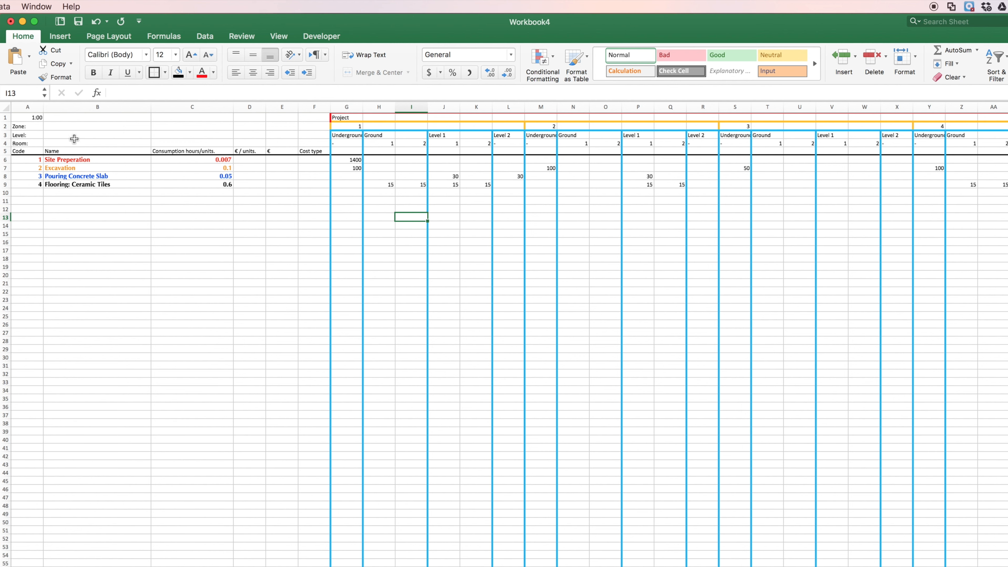
{"action": "scroll", "coordinate": [74, 139], "scroll_direction": "right", "scroll_amount": 10}
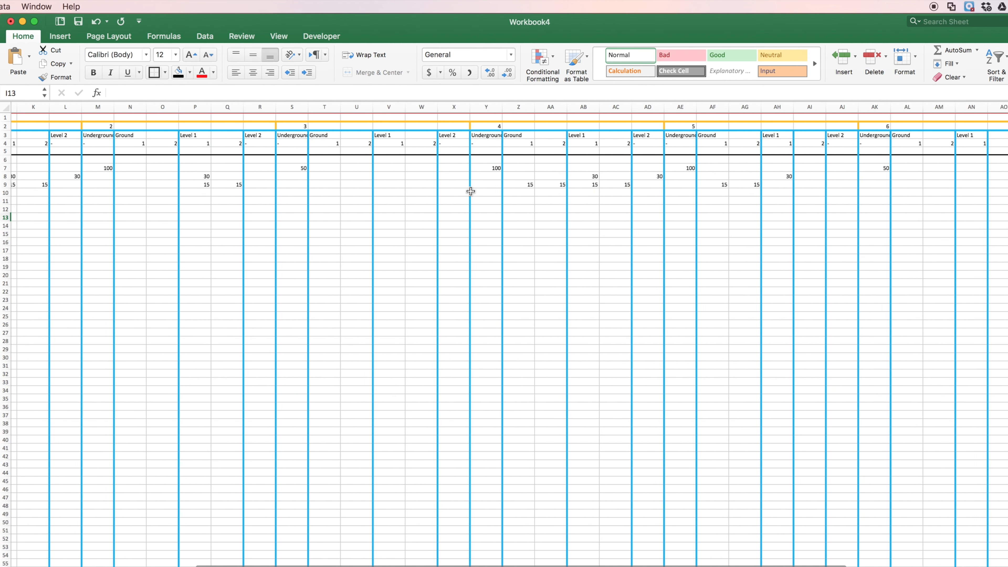
{"action": "scroll", "coordinate": [523, 201], "scroll_direction": "right", "scroll_amount": 6}
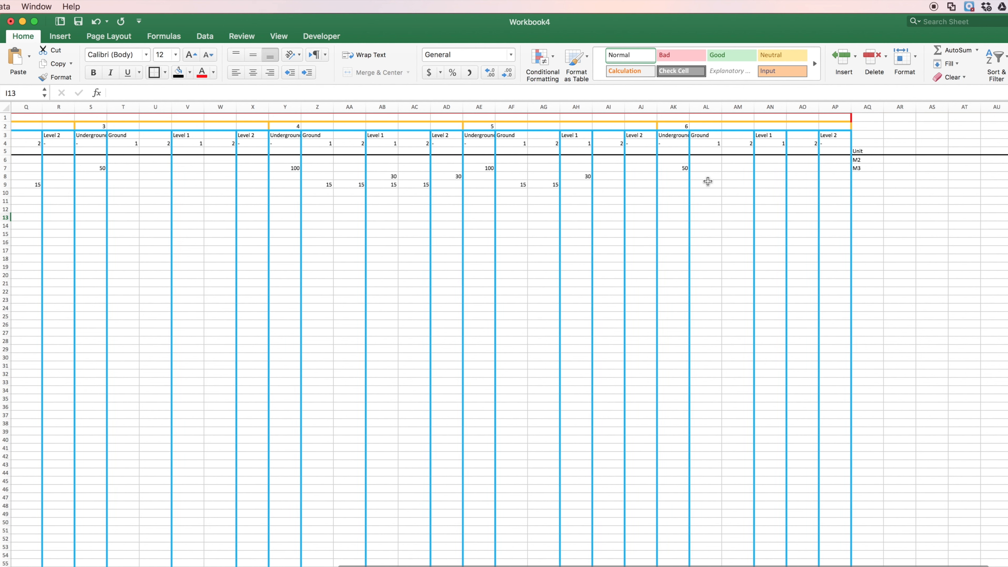
{"action": "left_click", "coordinate": [866, 177]}
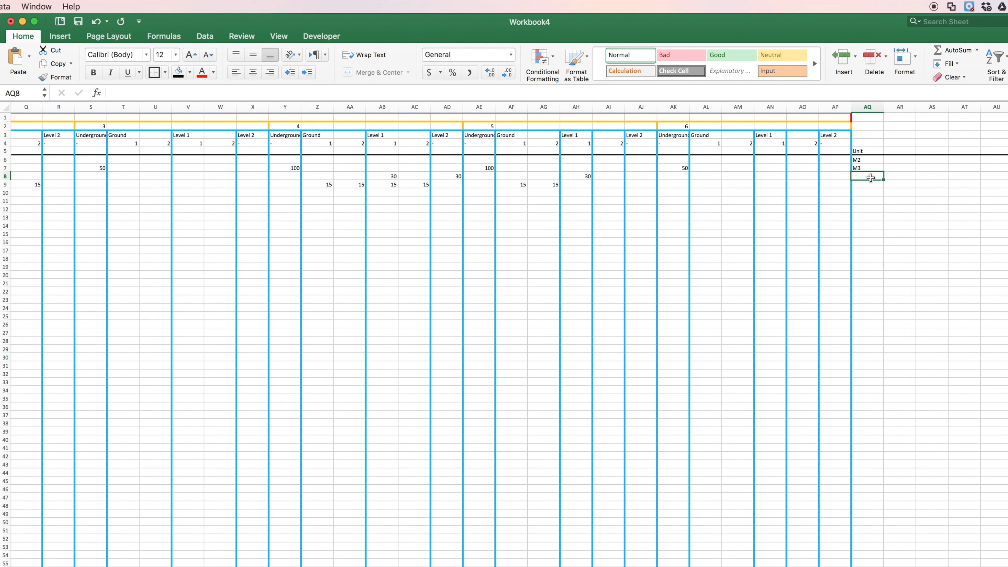
{"action": "type", "text": "M2"}
{"action": "key", "text": "Return"}
{"action": "type", "text": "M2"}
{"action": "key", "text": "Return"}
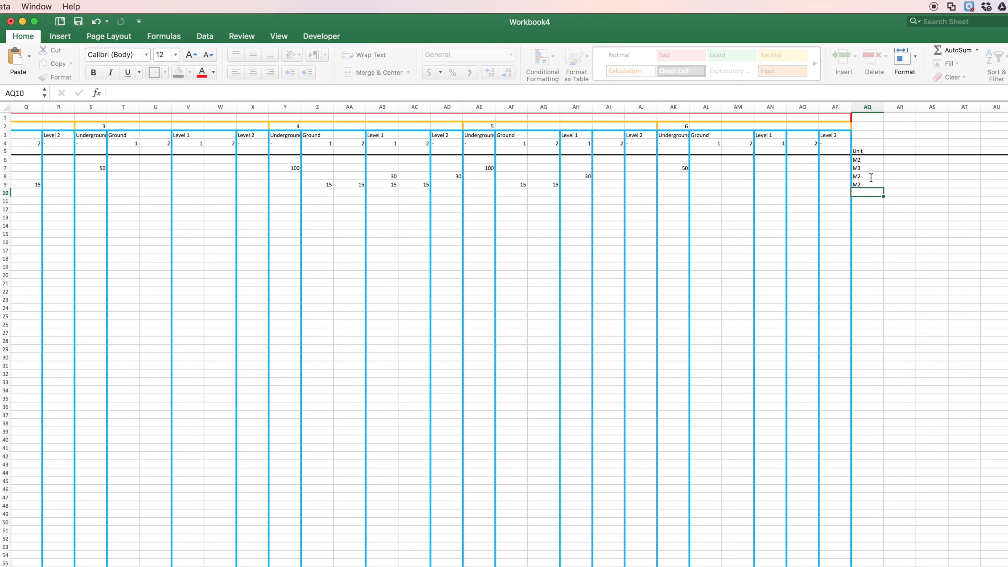
{"action": "key", "text": "Up"}
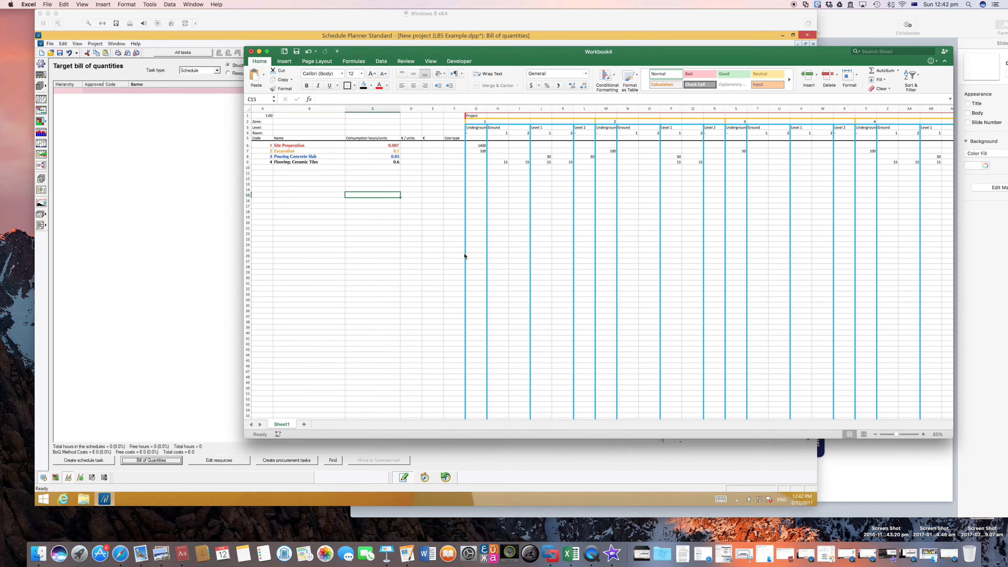
Step: Copy the Excel task rows from Site Preperation through Flooring: Ceramic Tiles, rows 6 to 11
{"action": "left_click", "coordinate": [263, 162]}
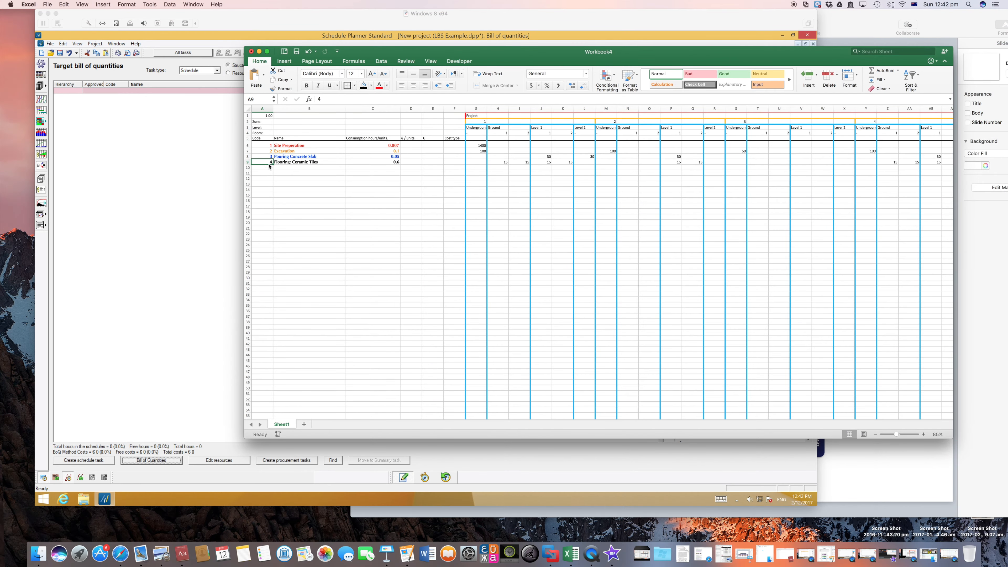
{"action": "left_click", "coordinate": [249, 145]}
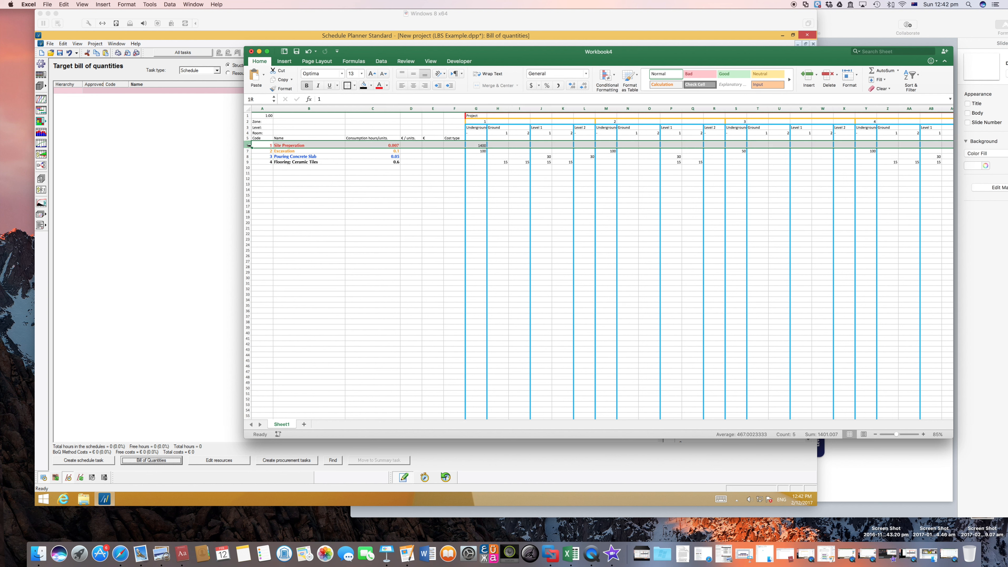
{"action": "left_click", "coordinate": [248, 146]}
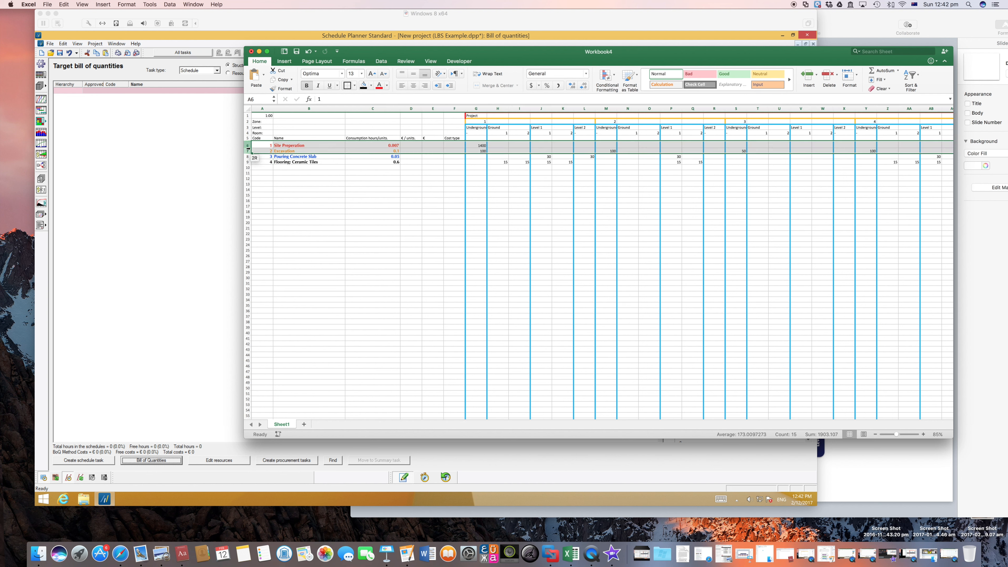
{"action": "left_click_drag", "start_coordinate": [247, 147], "coordinate": [247, 173]}
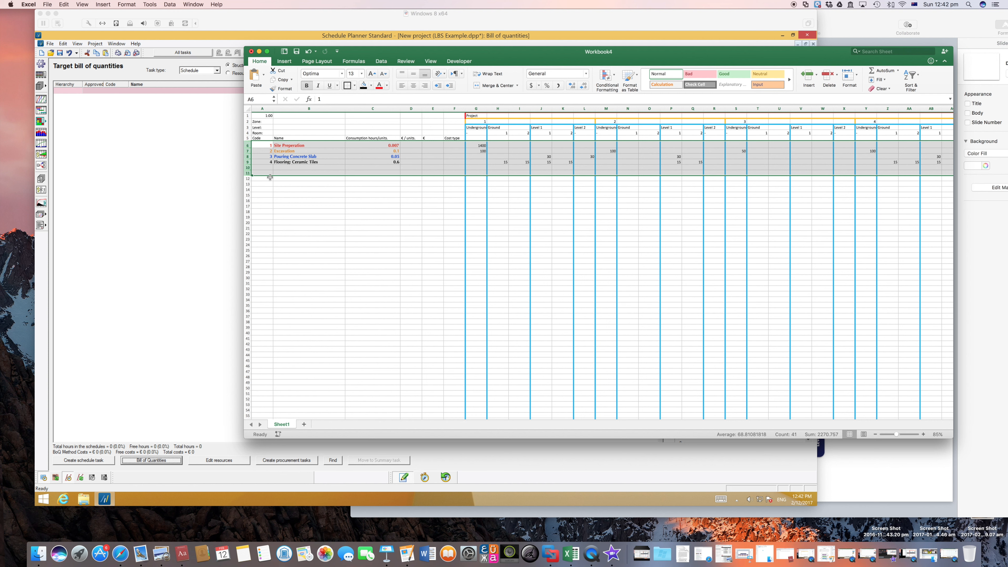
{"action": "right_click", "coordinate": [247, 146]}
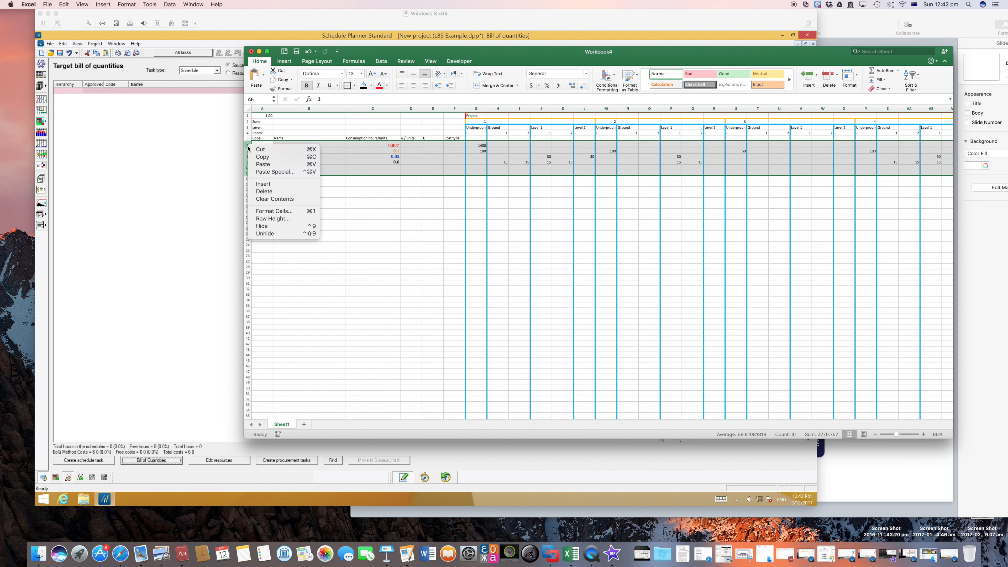
{"action": "left_click", "coordinate": [265, 157]}
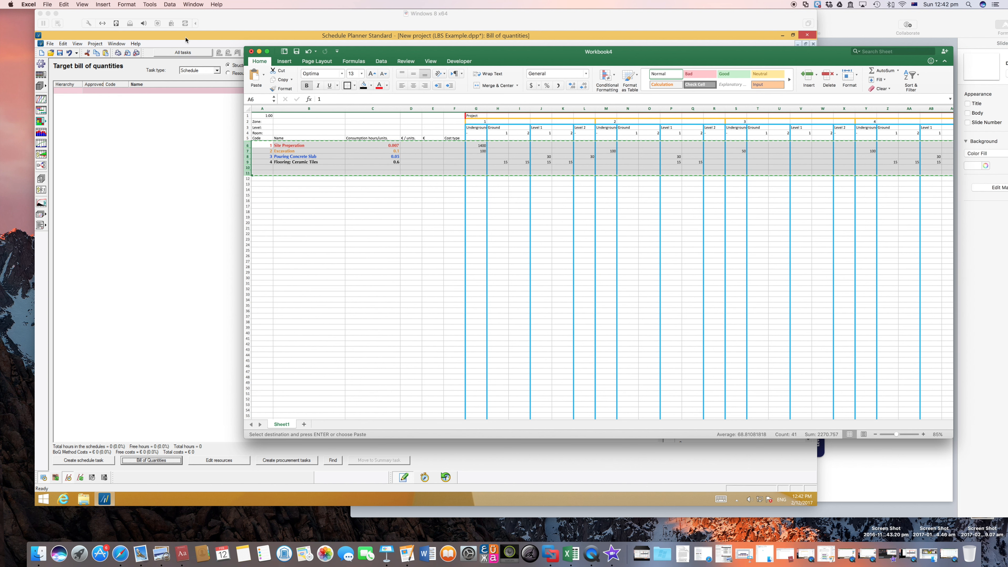
Step: Switch to Schedule Planner and paste the copied task rows into the bill of quantities' Add method table, starting at the first Code cell
{"action": "left_click", "coordinate": [273, 28]}
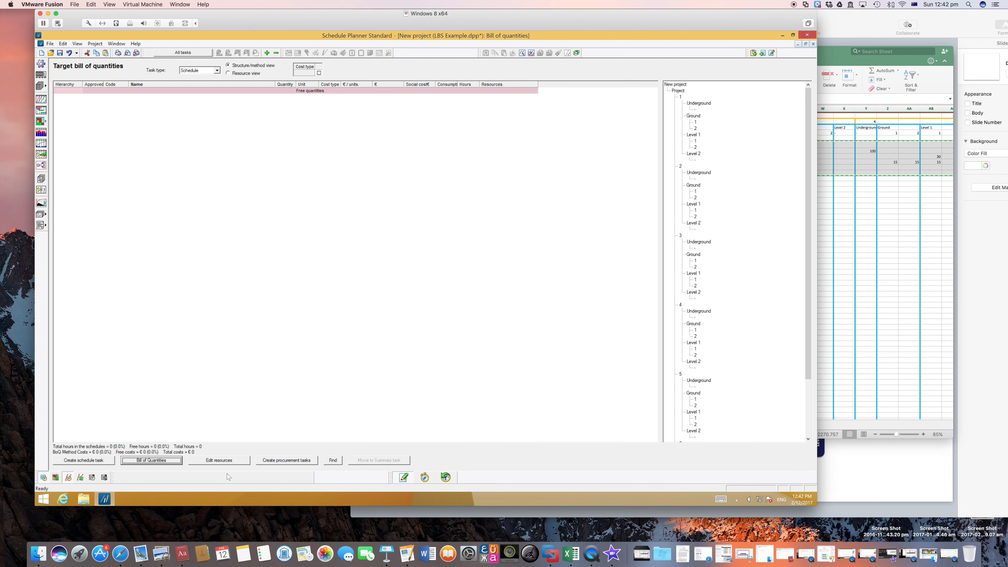
{"action": "left_click", "coordinate": [159, 461]}
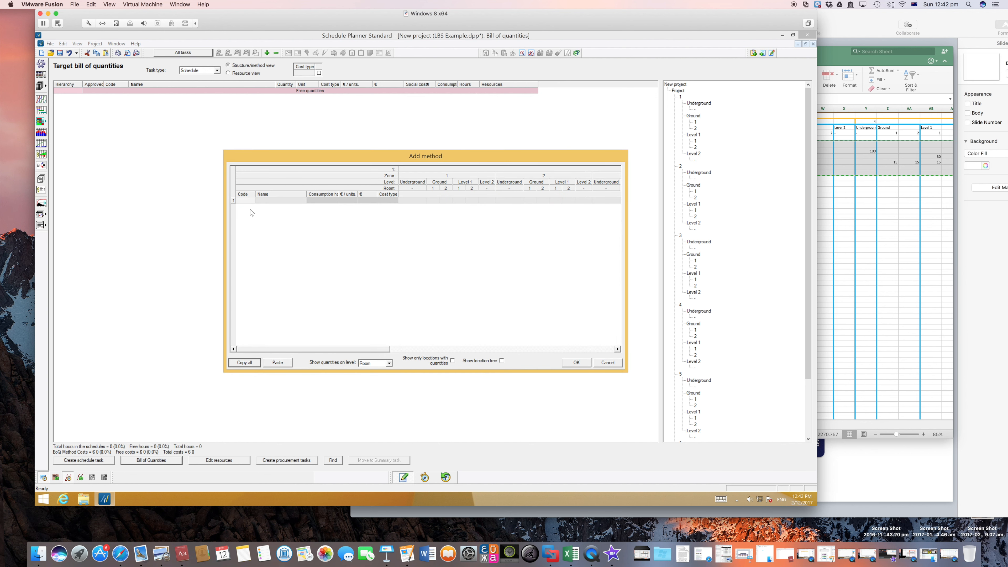
{"action": "left_click", "coordinate": [254, 201]}
{"action": "left_click", "coordinate": [278, 363]}
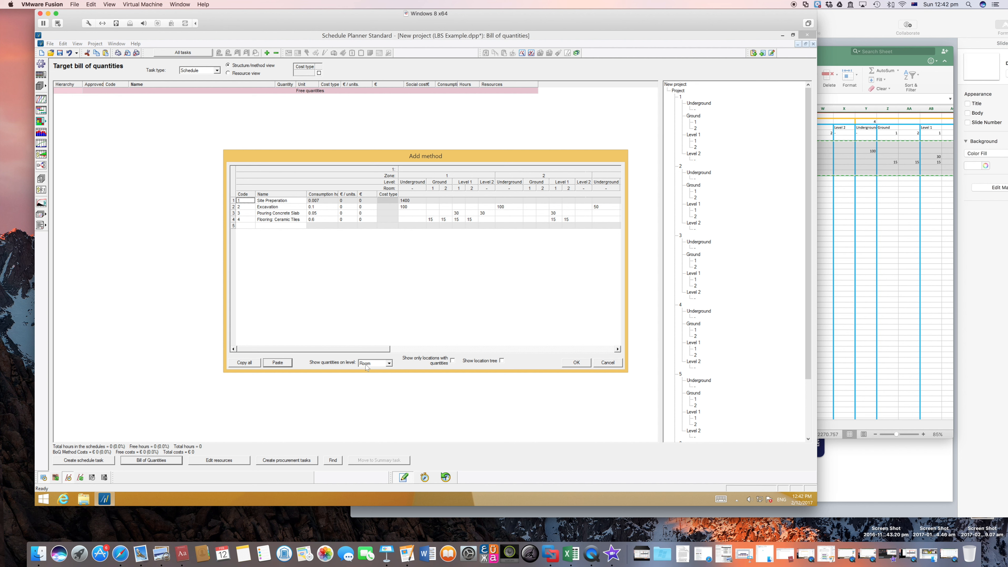
Step: Compare the pasted quantities side by side with the Excel sheet, and accept the tasks into the target bill of quantities
{"action": "left_click_drag", "start_coordinate": [380, 352], "coordinate": [324, 342]}
{"action": "left_click_drag", "start_coordinate": [666, 27], "coordinate": [563, 27]}
{"action": "left_click", "coordinate": [754, 51]}
{"action": "left_click_drag", "start_coordinate": [444, 52], "coordinate": [774, 50]}
{"action": "left_click", "coordinate": [779, 156]}
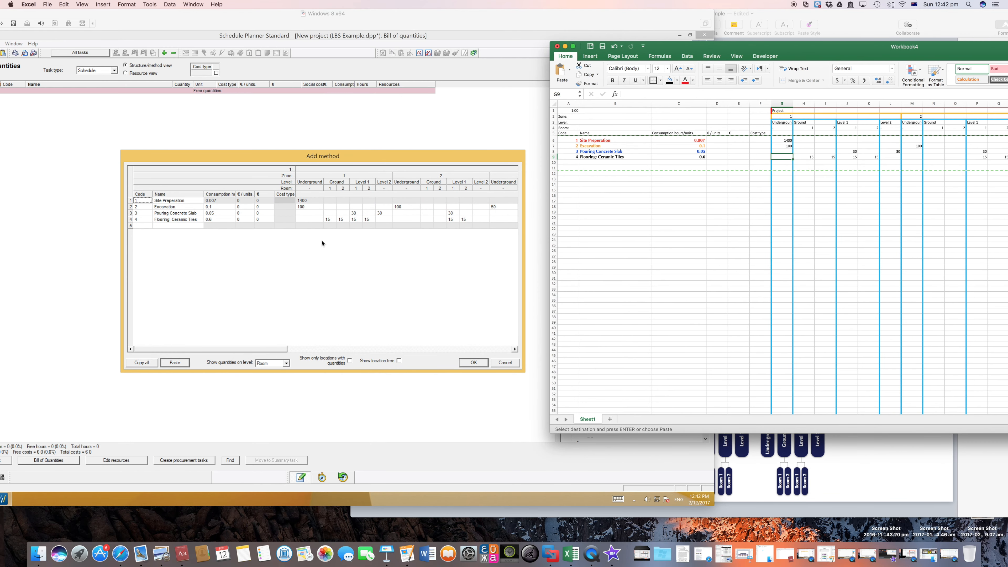
{"action": "left_click", "coordinate": [309, 205]}
{"action": "left_click", "coordinate": [309, 202]}
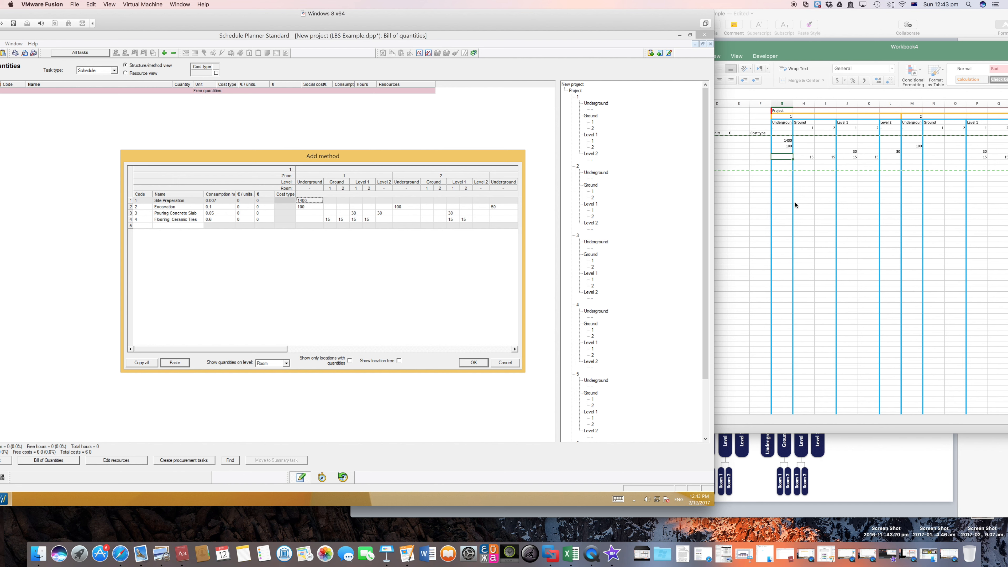
{"action": "left_click", "coordinate": [480, 361]}
{"action": "left_click_drag", "start_coordinate": [490, 14], "coordinate": [614, 20]}
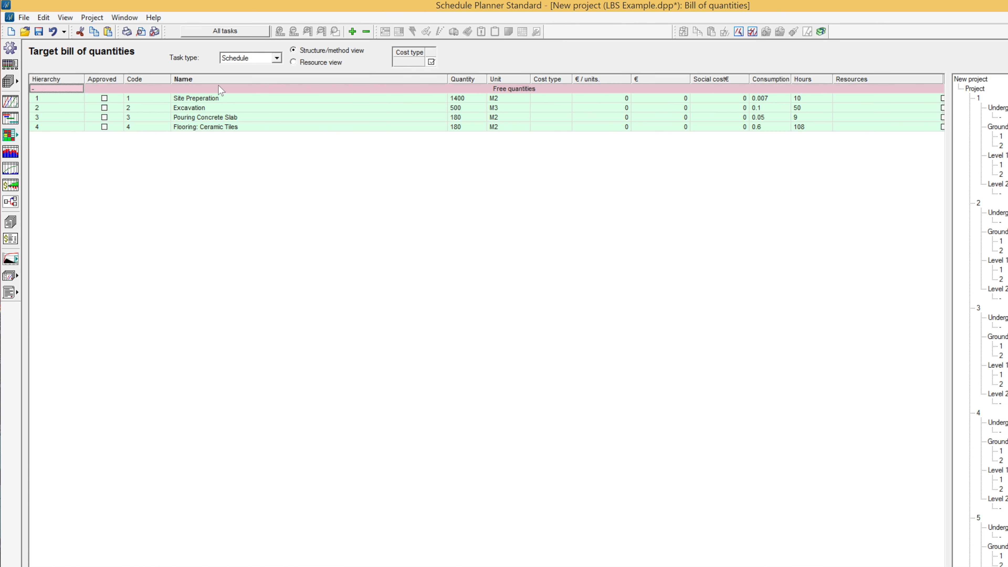
Step: Review Site Preperation's quantity and unit at project level 1 in its method table, and close the table
{"action": "left_click", "coordinate": [203, 98]}
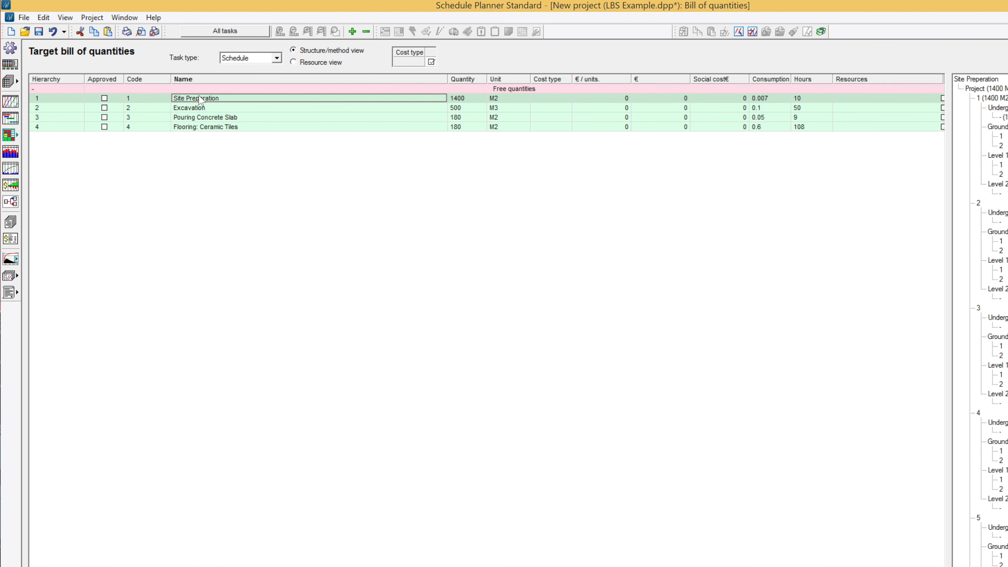
{"action": "double_click", "coordinate": [203, 99]}
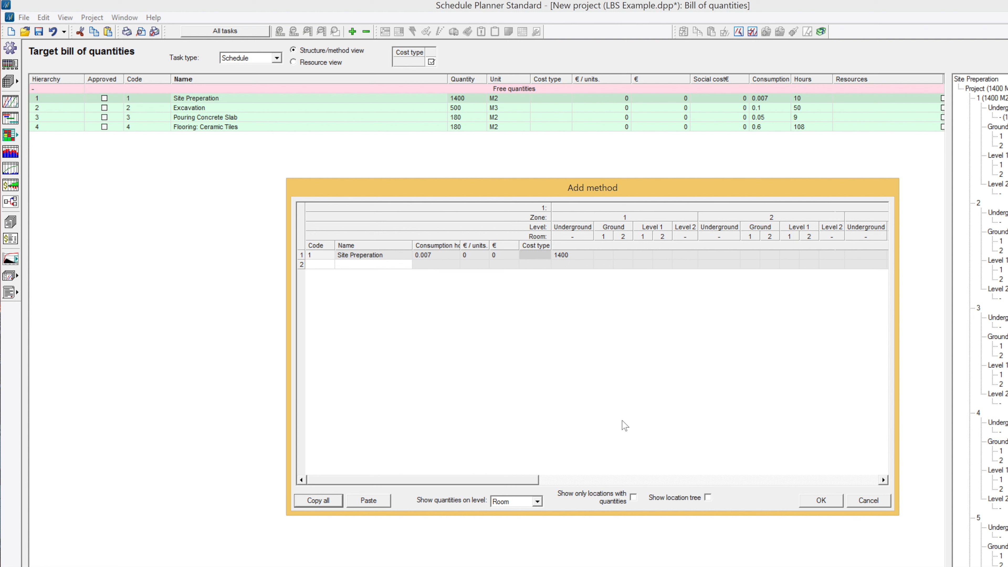
{"action": "left_click", "coordinate": [537, 502]}
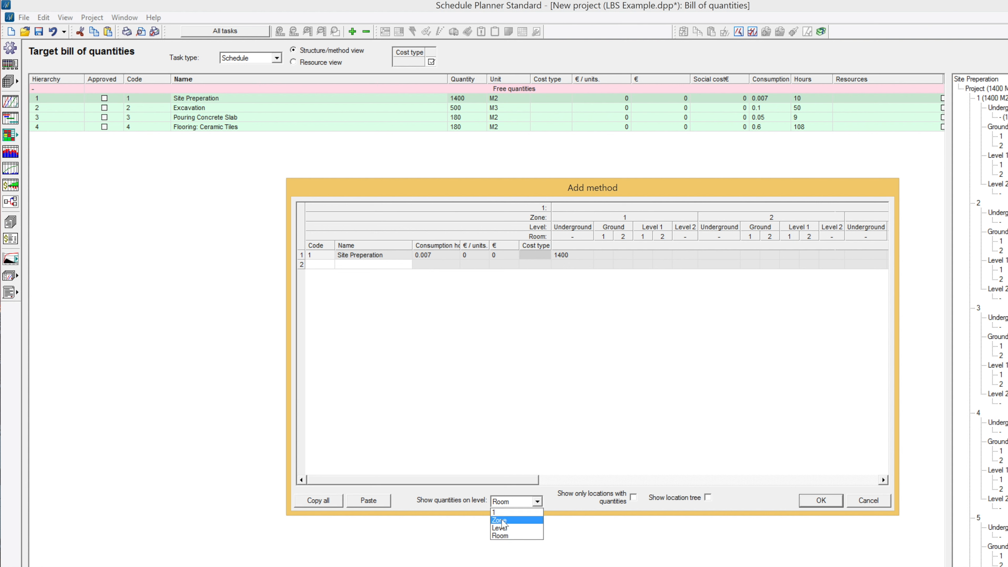
{"action": "left_click", "coordinate": [498, 513]}
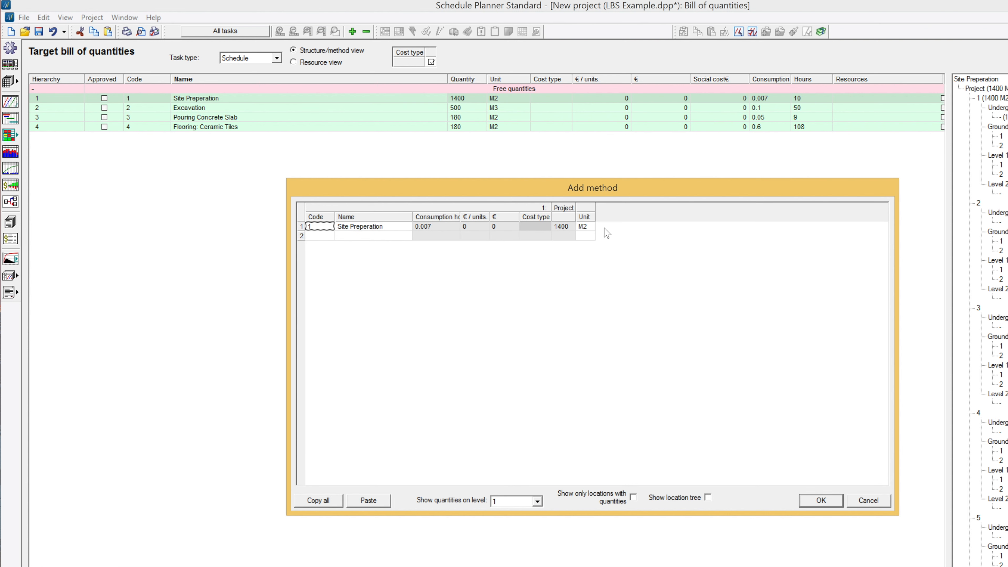
{"action": "left_click", "coordinate": [557, 227]}
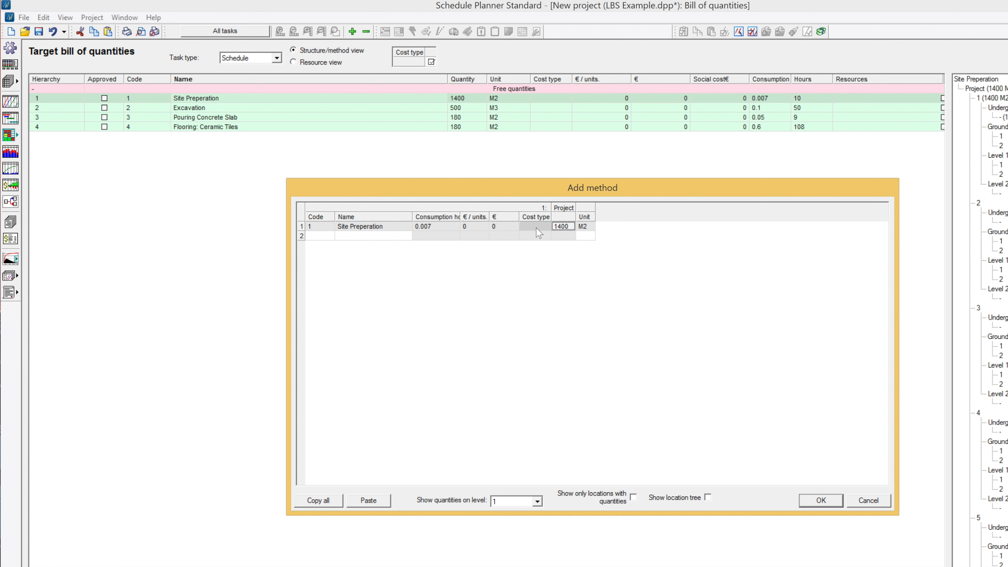
{"action": "left_click", "coordinate": [590, 228]}
{"action": "left_click", "coordinate": [771, 359]}
{"action": "left_click", "coordinate": [836, 503]}
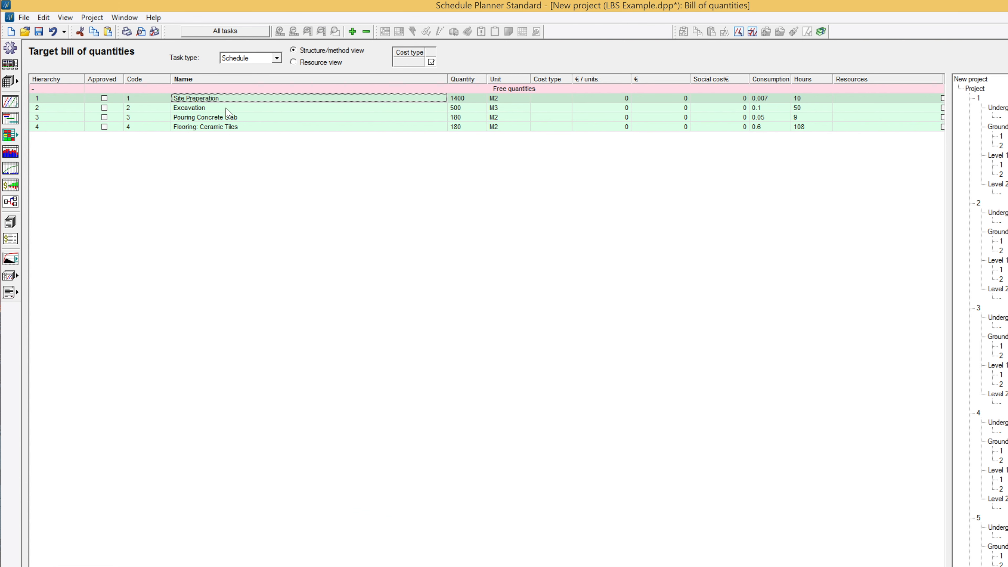
Step: Review Excavation's quantities by Zone in its method table, and close the table
{"action": "double_click", "coordinate": [205, 109]}
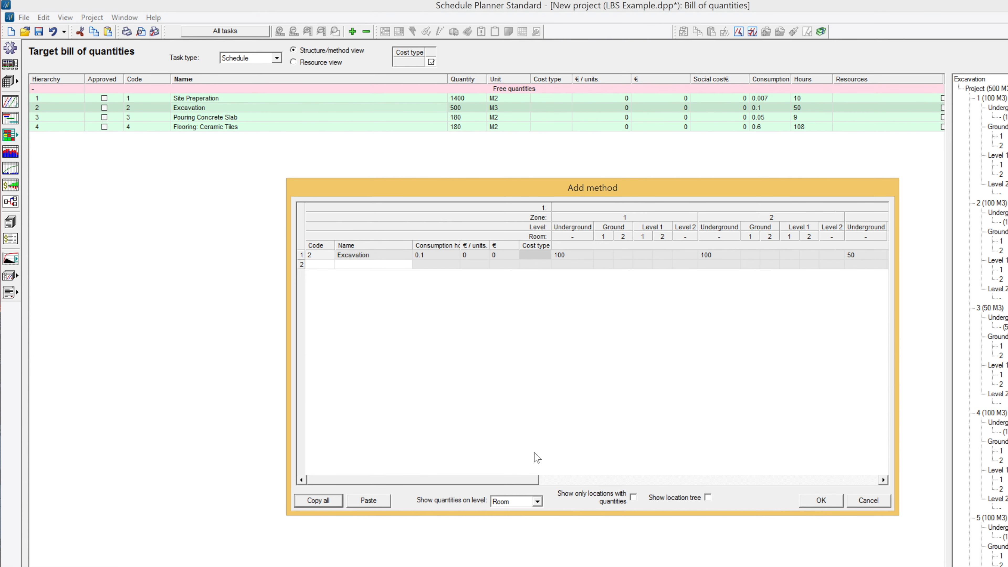
{"action": "left_click", "coordinate": [537, 504]}
{"action": "left_click", "coordinate": [536, 504]}
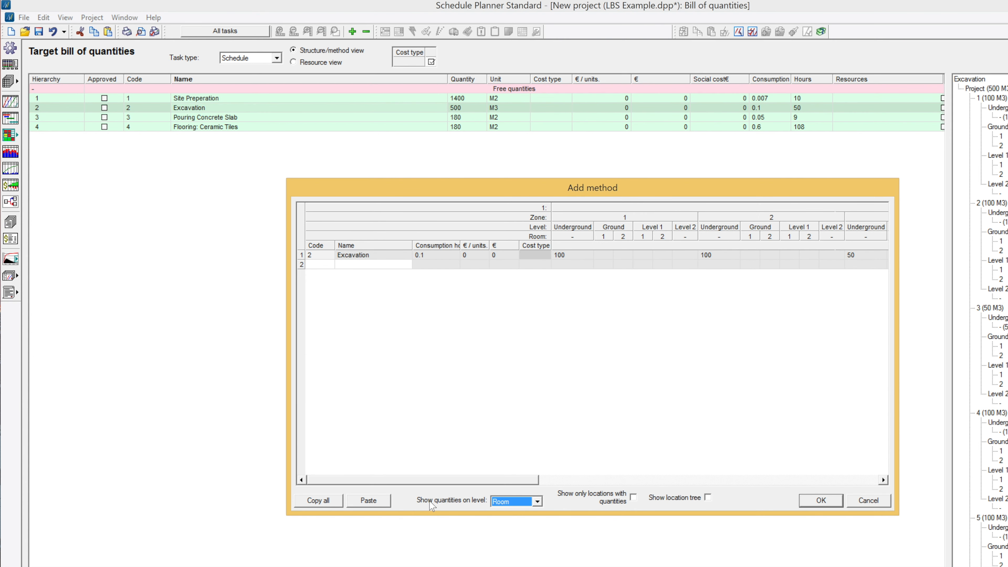
{"action": "left_click", "coordinate": [537, 502]}
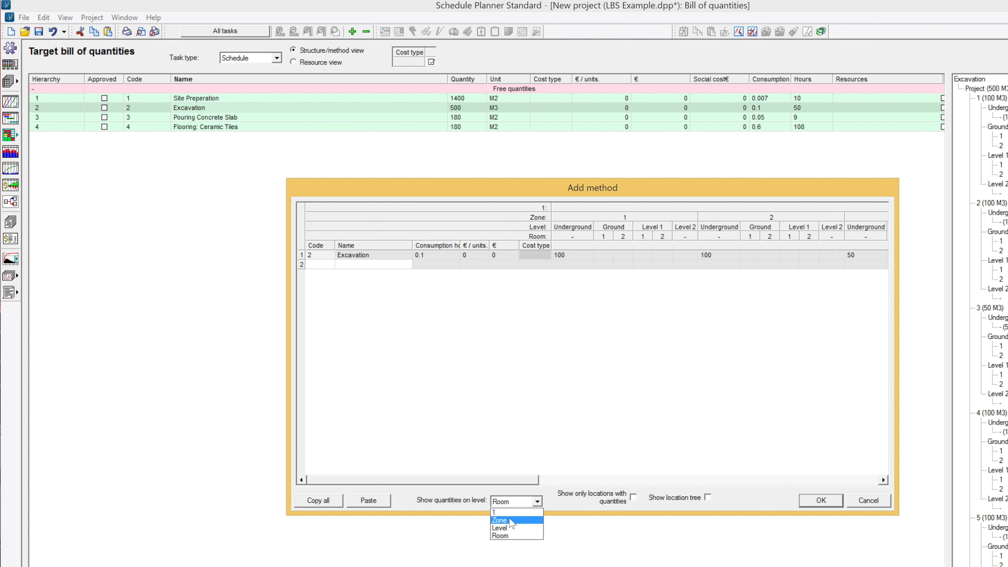
{"action": "left_click", "coordinate": [512, 522]}
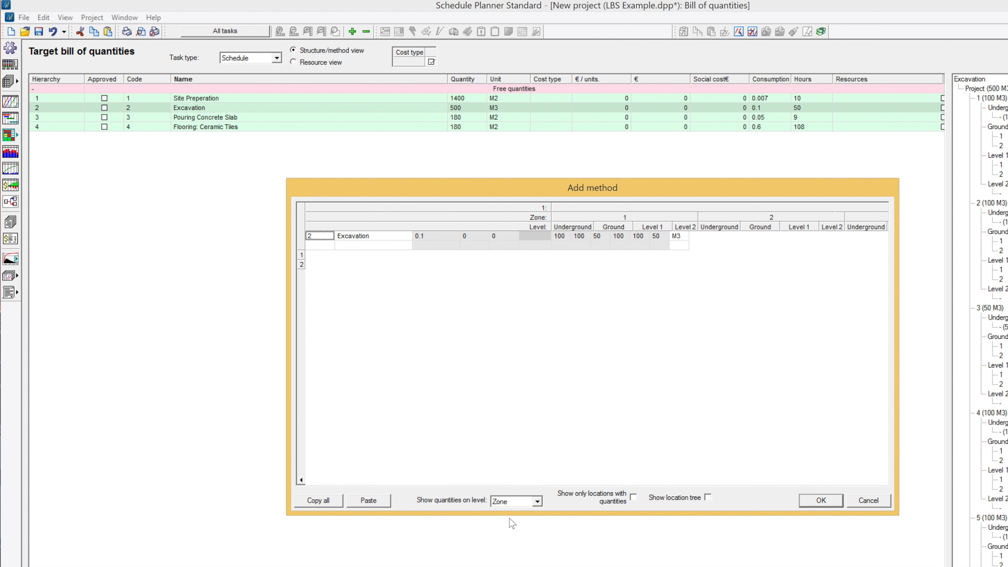
{"action": "left_click", "coordinate": [560, 237]}
{"action": "left_click", "coordinate": [580, 238]}
{"action": "left_click", "coordinate": [568, 239]}
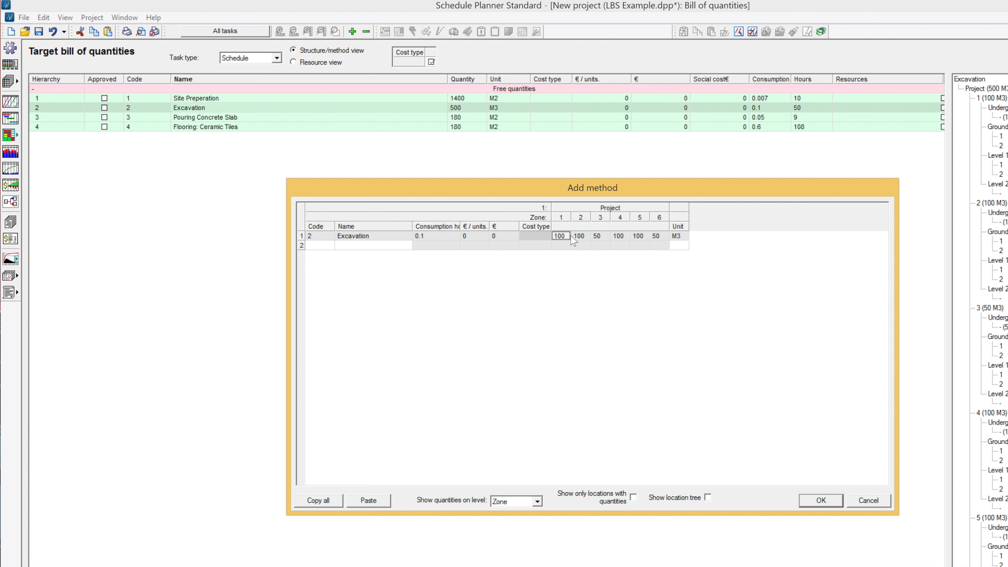
{"action": "left_click", "coordinate": [601, 237]}
{"action": "left_click", "coordinate": [821, 501]}
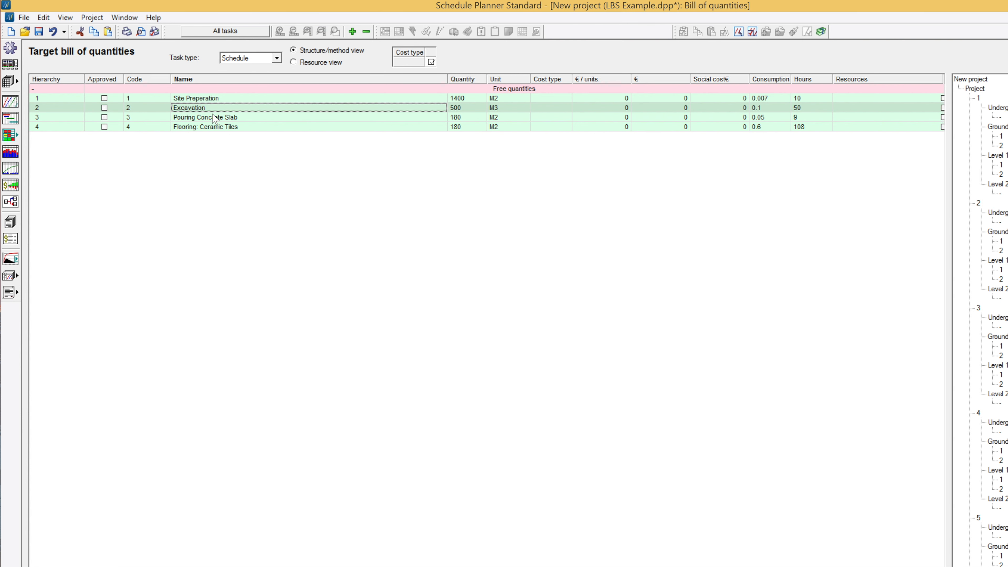
Step: Show Pouring Concrete Slab's quantities by Level in its method table and examine the levels of zone 1
{"action": "left_click", "coordinate": [211, 120]}
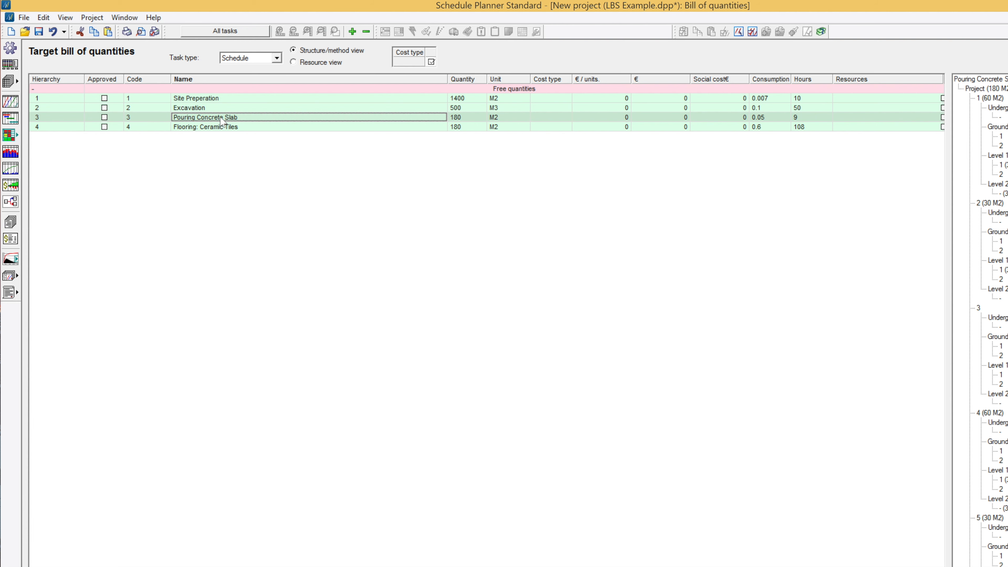
{"action": "double_click", "coordinate": [222, 121]}
{"action": "left_click", "coordinate": [538, 502]}
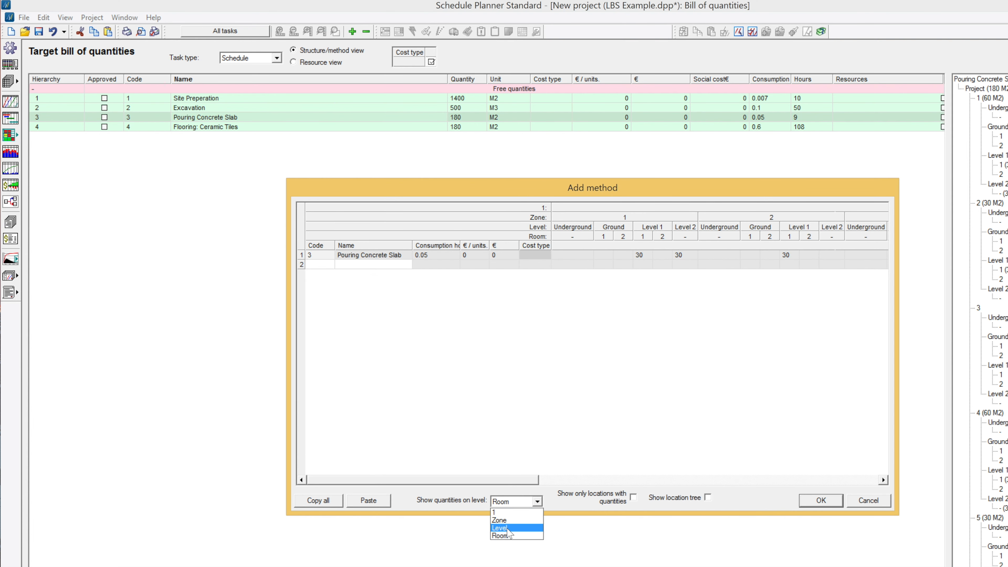
{"action": "left_click", "coordinate": [502, 528]}
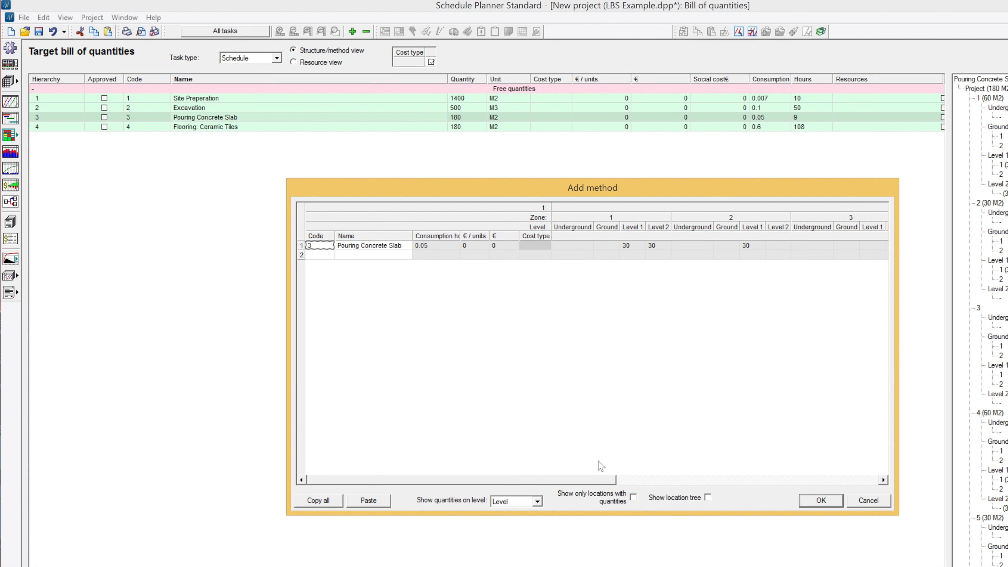
{"action": "left_click", "coordinate": [591, 245]}
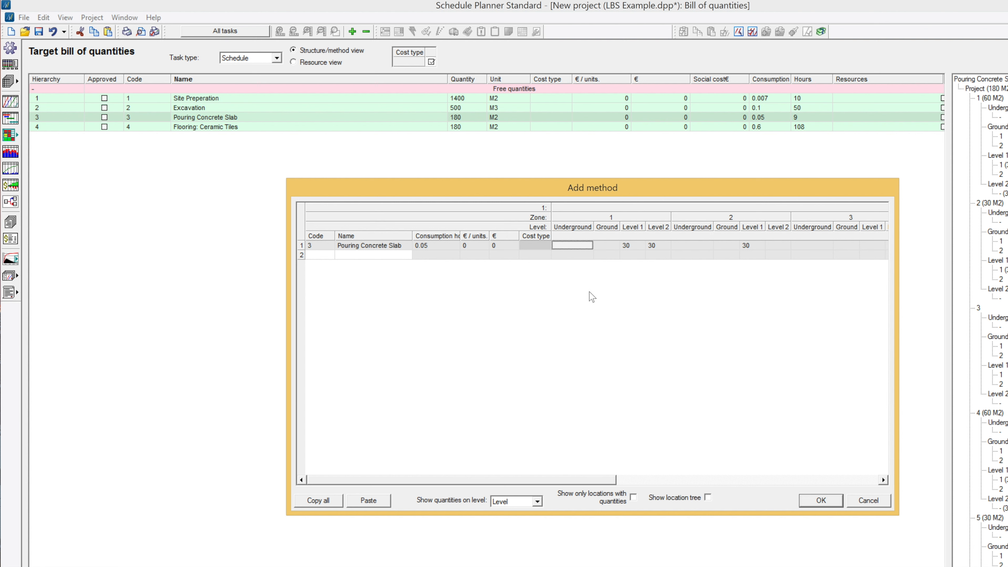
{"action": "left_click", "coordinate": [640, 245]}
{"action": "left_click", "coordinate": [652, 244]}
{"action": "left_click", "coordinate": [607, 245]}
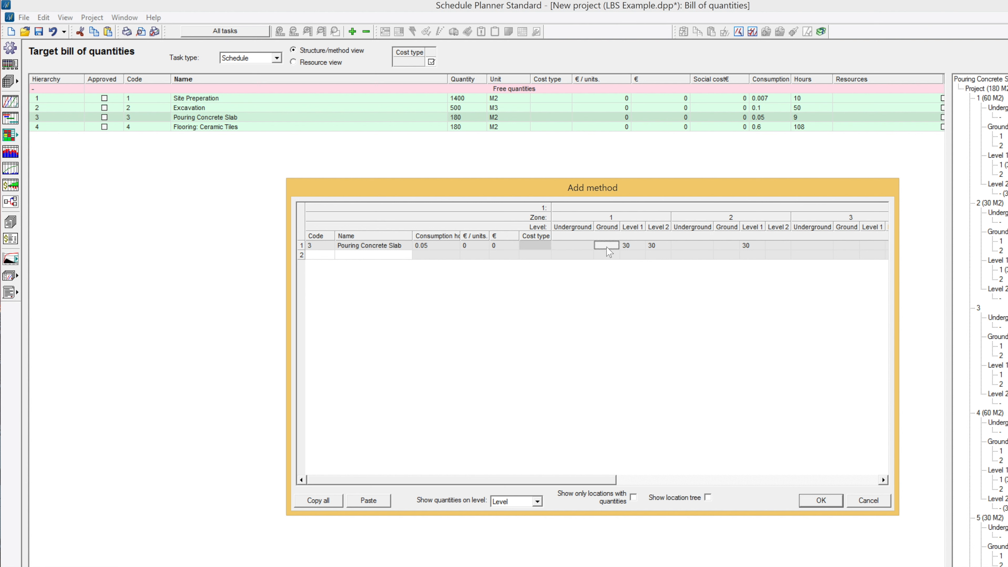
Step: Review Pouring Concrete Slab's level quantities across the remaining zones, from zone 2 onward, and close the method table
{"action": "left_click", "coordinate": [686, 247]}
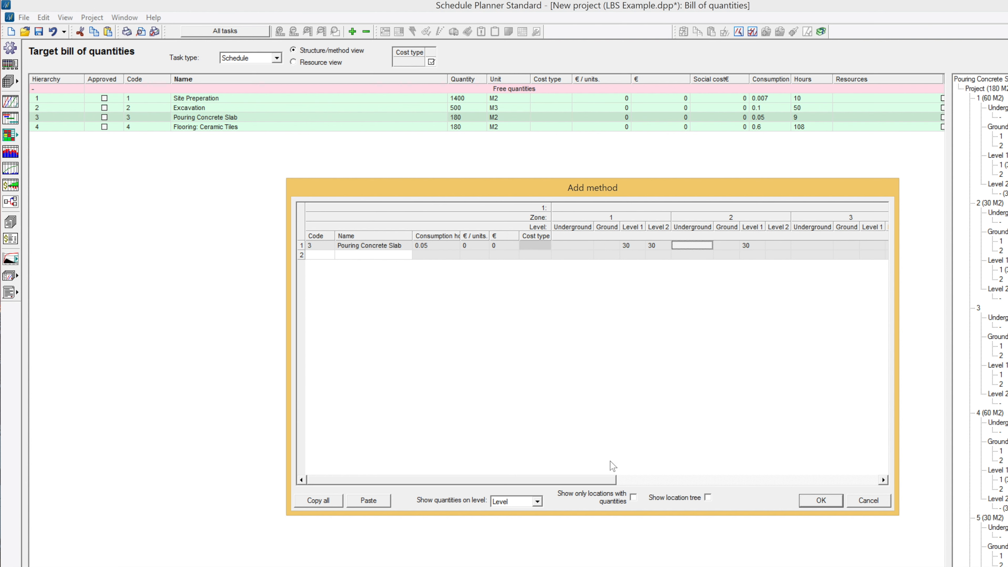
{"action": "left_click_drag", "start_coordinate": [608, 480], "coordinate": [652, 479]}
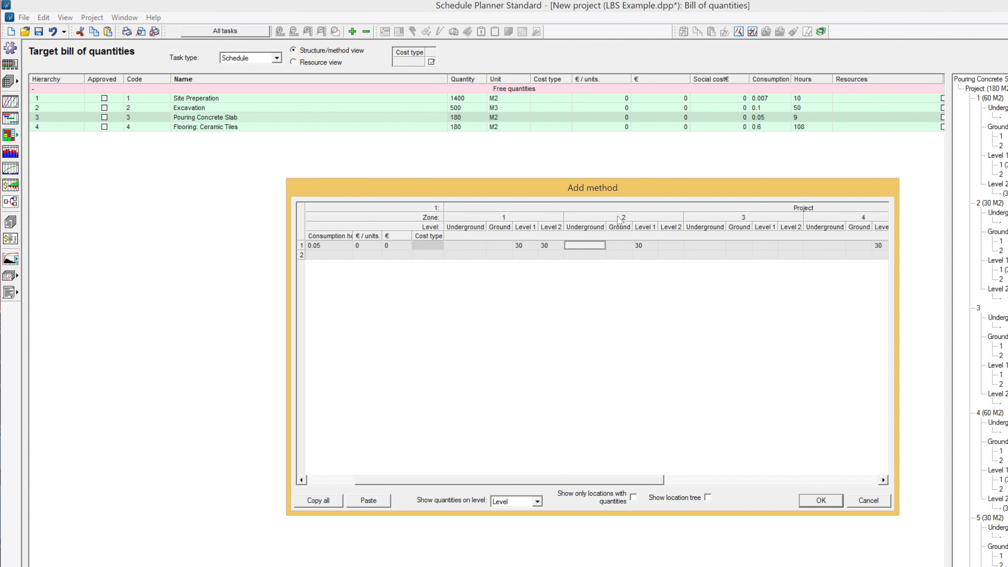
{"action": "left_click", "coordinate": [650, 246]}
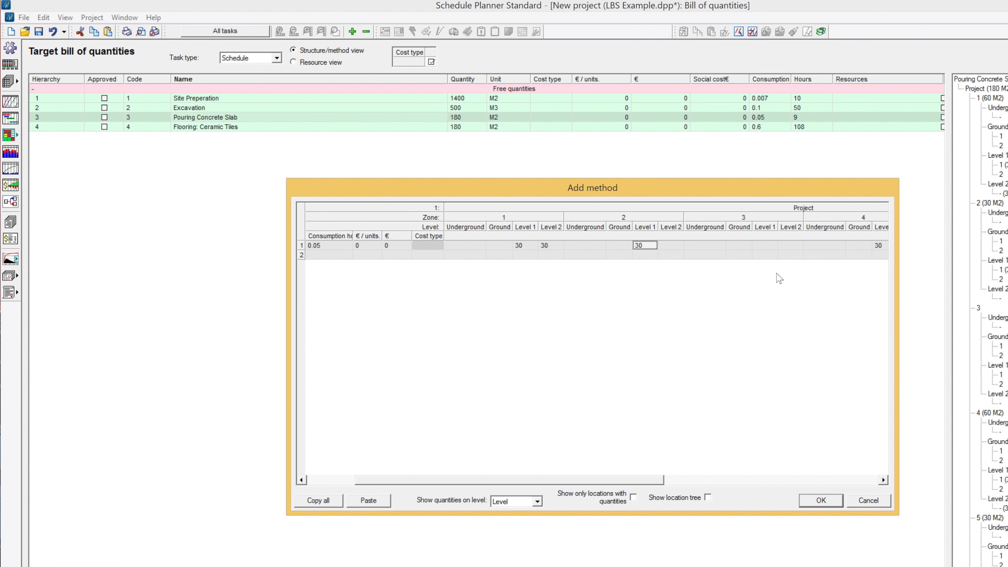
{"action": "left_click_drag", "start_coordinate": [626, 480], "coordinate": [660, 482]}
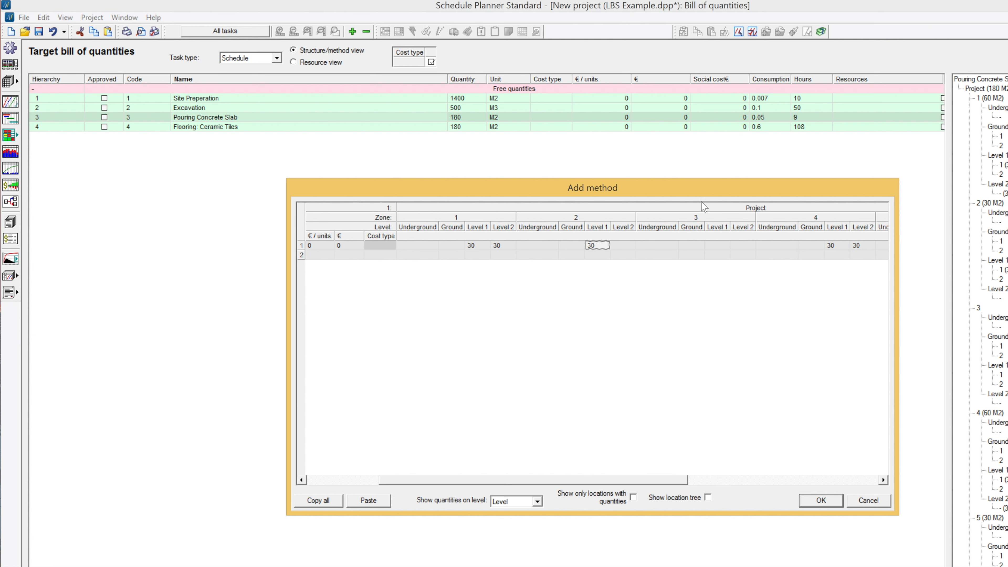
{"action": "left_click", "coordinate": [668, 243]}
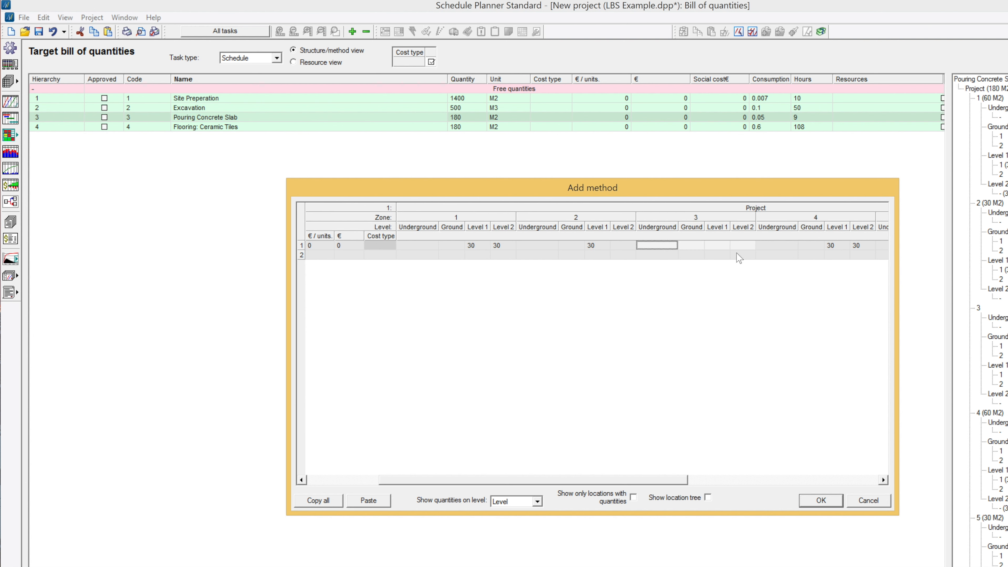
{"action": "left_click_drag", "start_coordinate": [668, 479], "coordinate": [811, 480]}
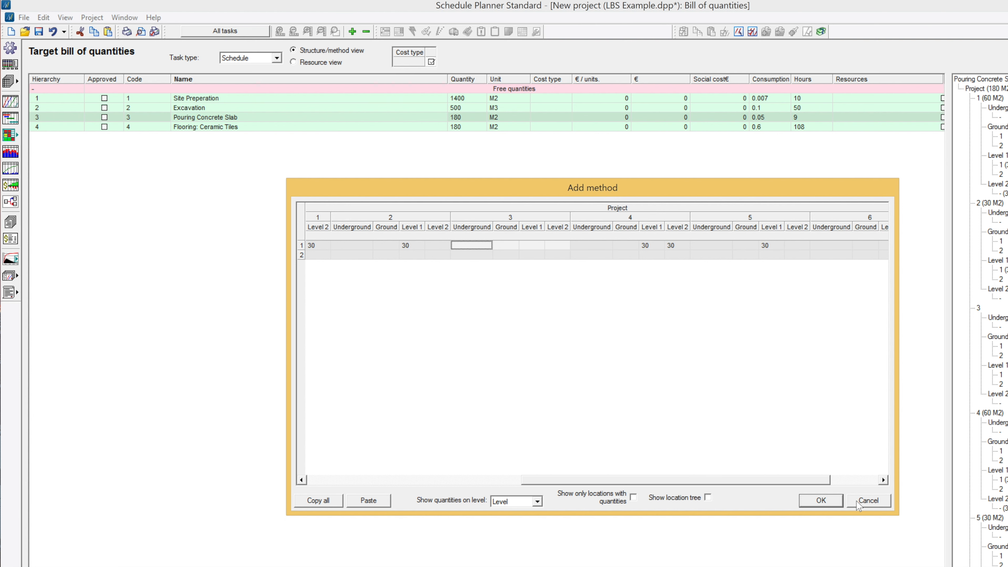
{"action": "left_click", "coordinate": [819, 501]}
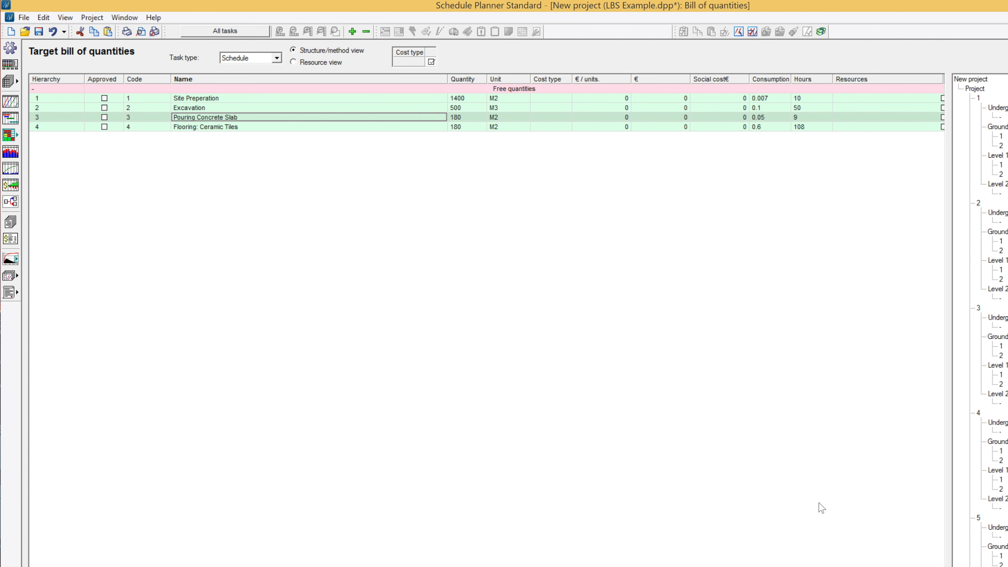
Step: Review Flooring: Ceramic Tiles' quantities by Room across all zones in its method table, and close the table
{"action": "double_click", "coordinate": [215, 128]}
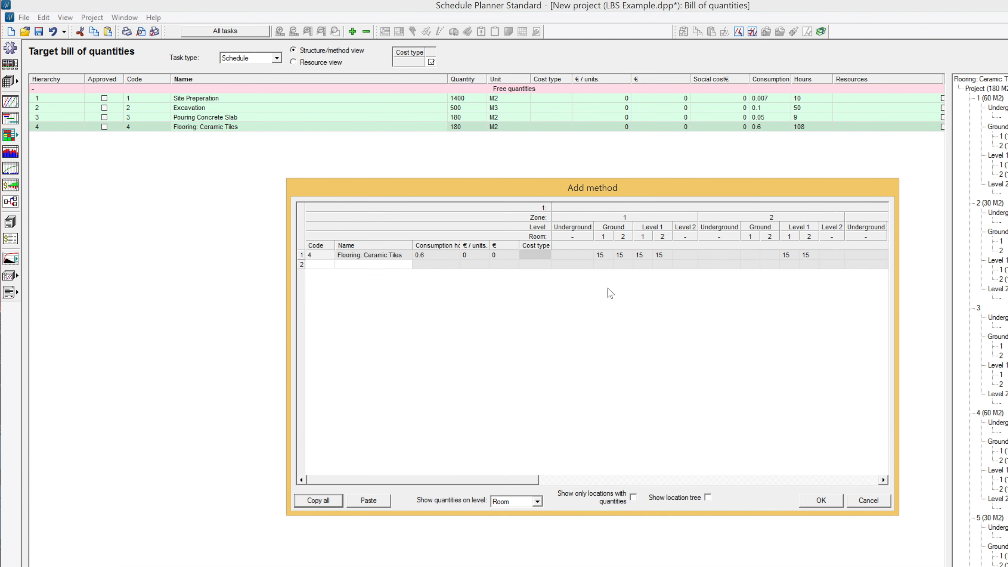
{"action": "left_click_drag", "start_coordinate": [518, 481], "coordinate": [556, 482]}
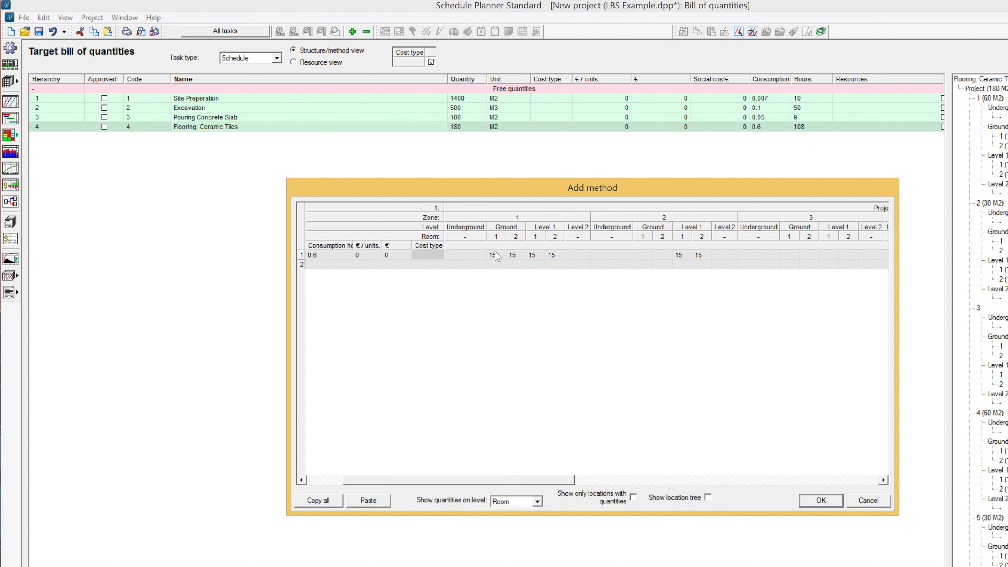
{"action": "left_click_drag", "start_coordinate": [554, 483], "coordinate": [872, 493]}
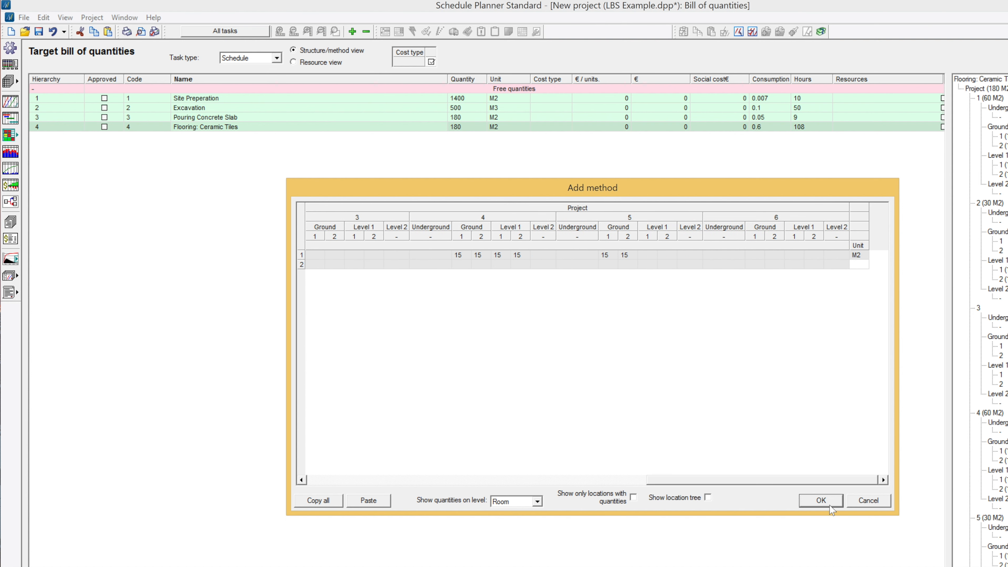
{"action": "left_click", "coordinate": [820, 501]}
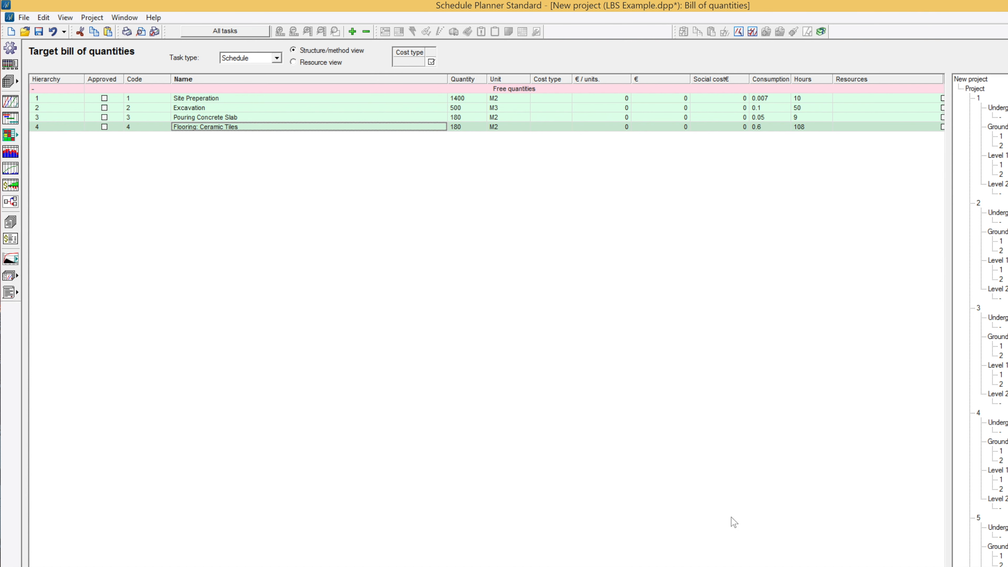